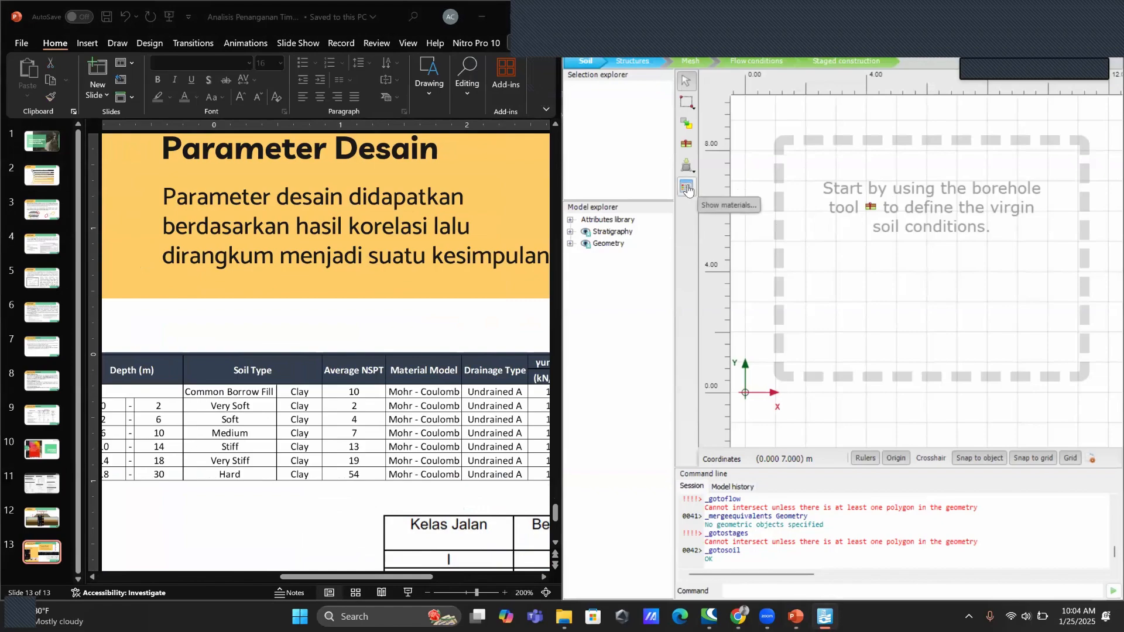
# Open the material sets and delete the unnamed invalid soil material
pyautogui.click(687, 189)
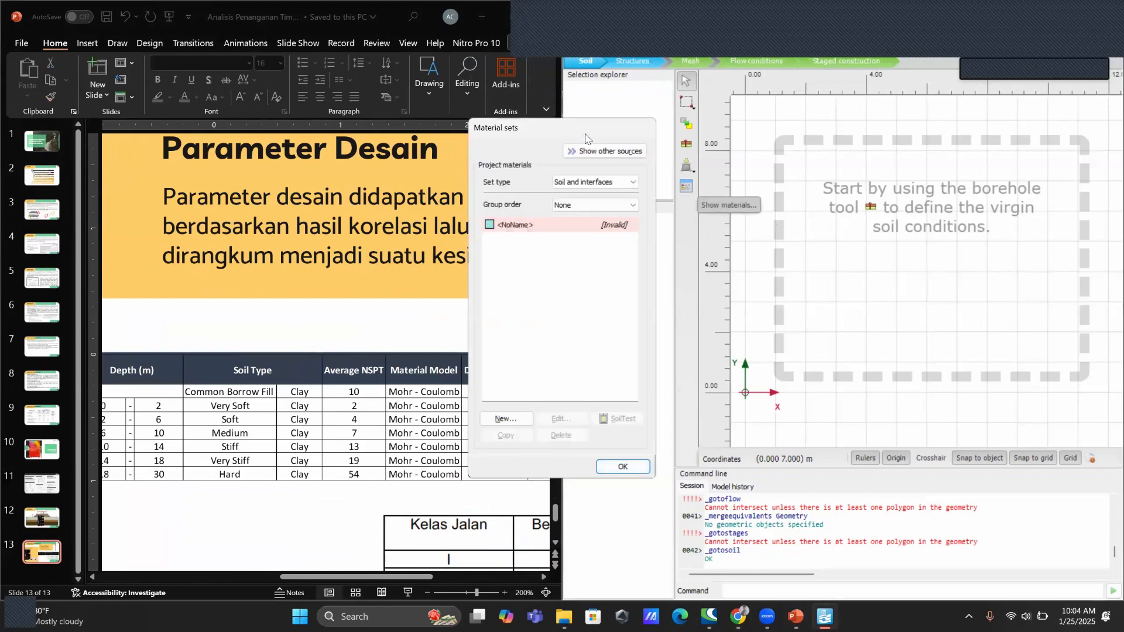
pyautogui.moveTo(589, 138); pyautogui.dragTo(819, 152)
pyautogui.click(810, 240)
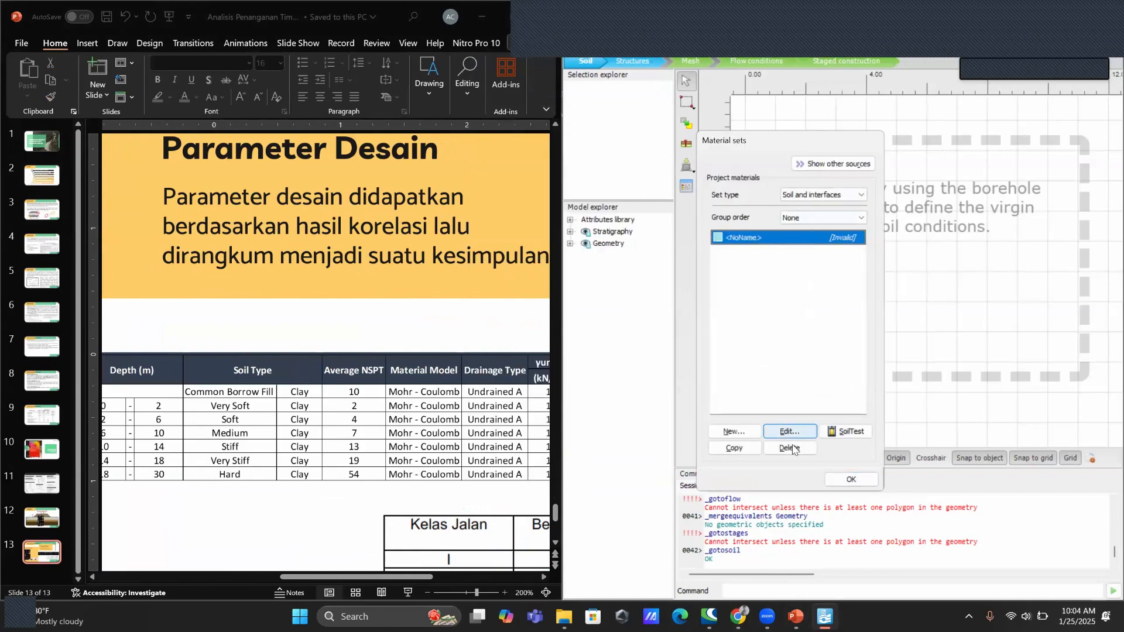
pyautogui.click(789, 448)
pyautogui.click(887, 338)
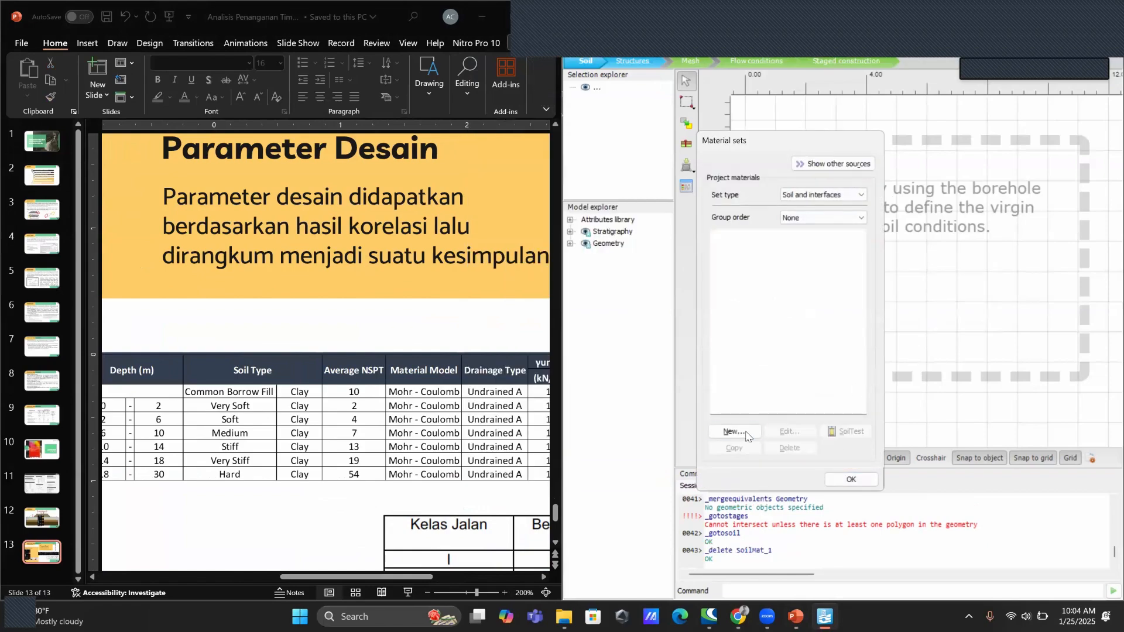
# Browse the available material set types, switching to Embedded beams and back to Soil and interfaces
pyautogui.click(812, 196)
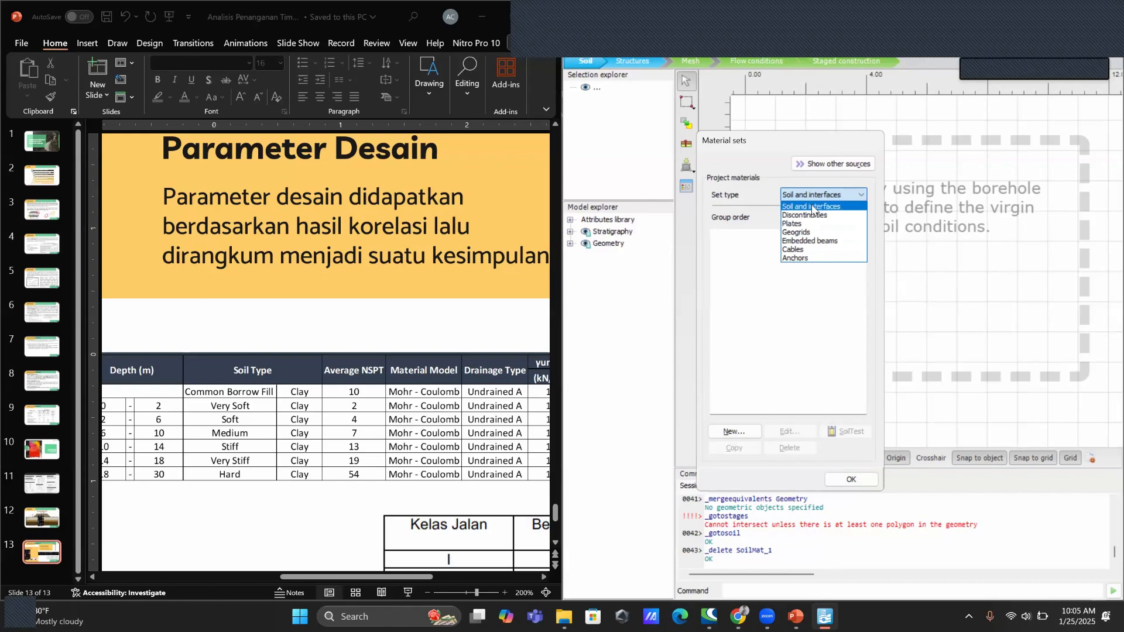
pyautogui.click(811, 207)
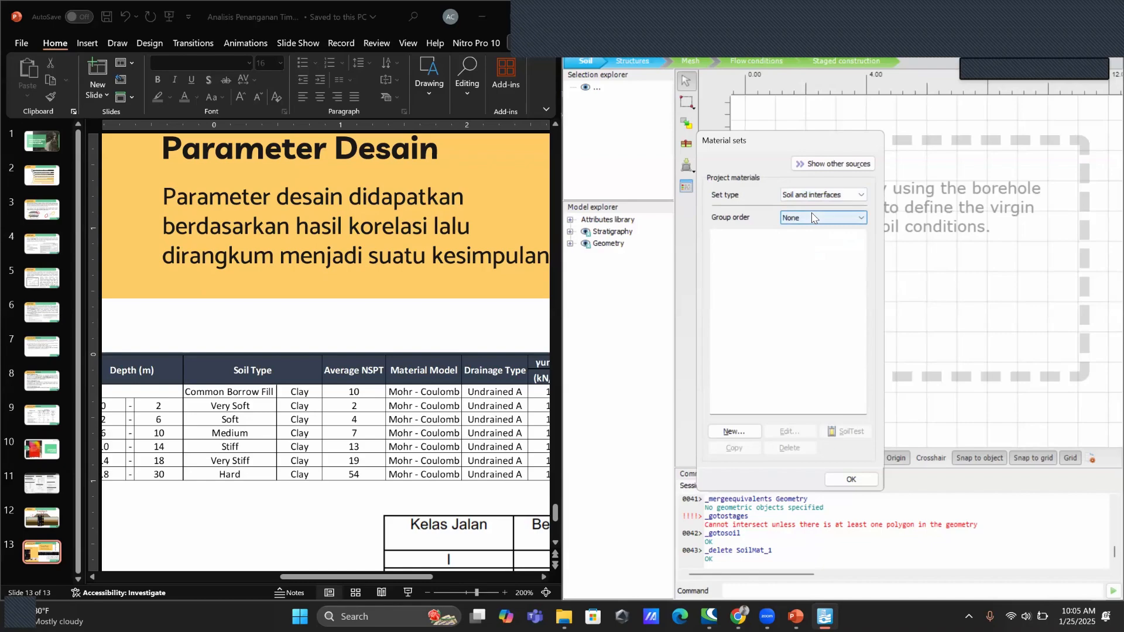
pyautogui.click(829, 194)
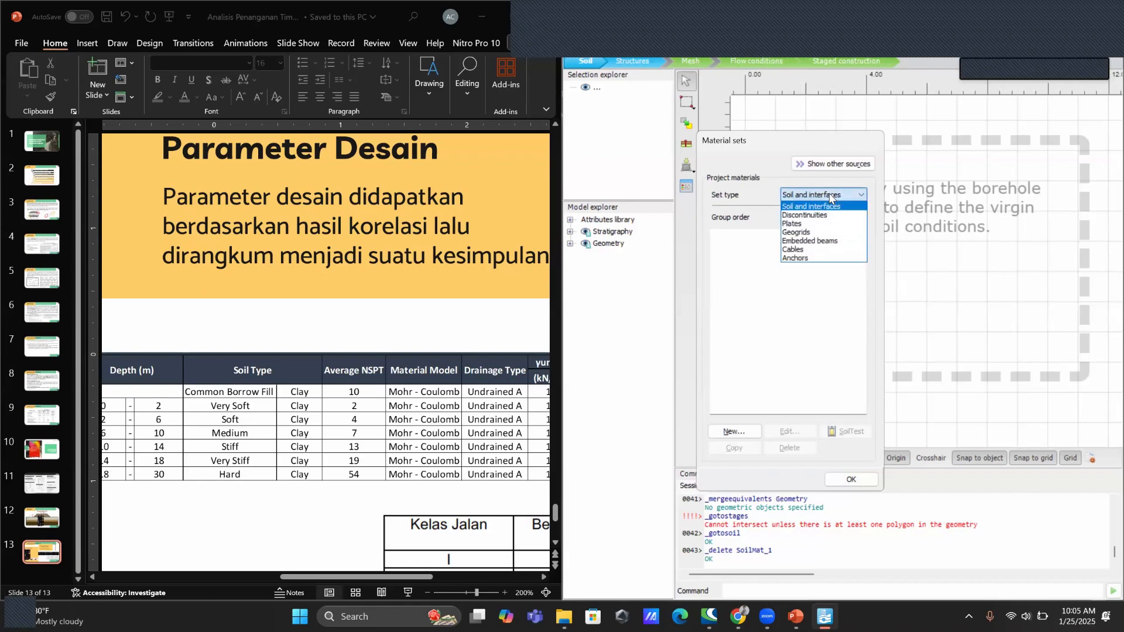
pyautogui.click(819, 241)
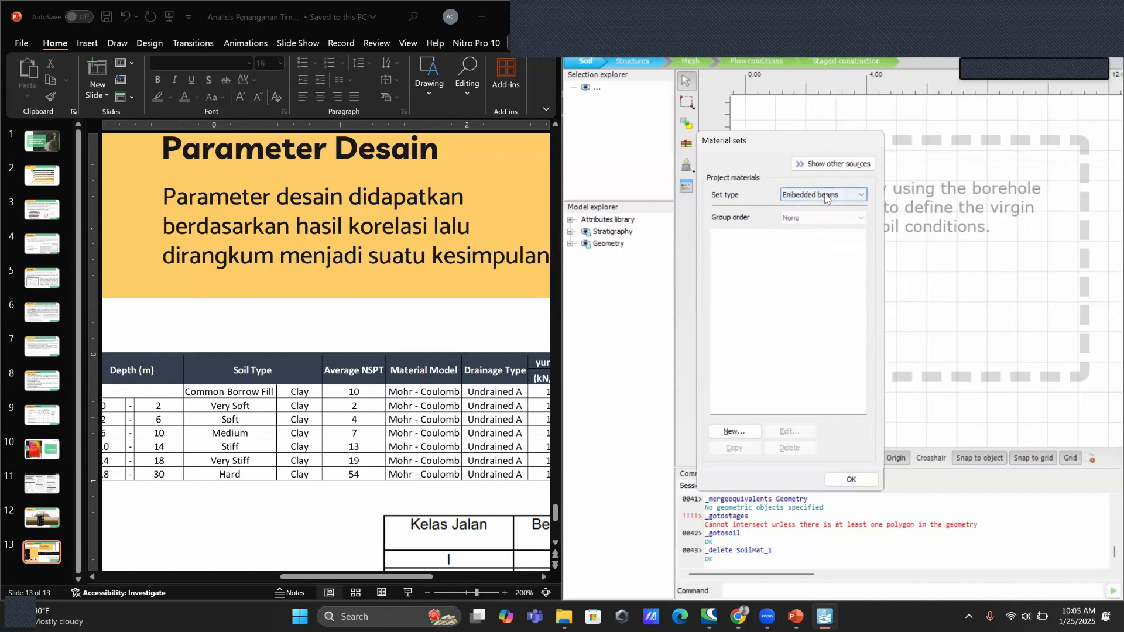
pyautogui.click(825, 195)
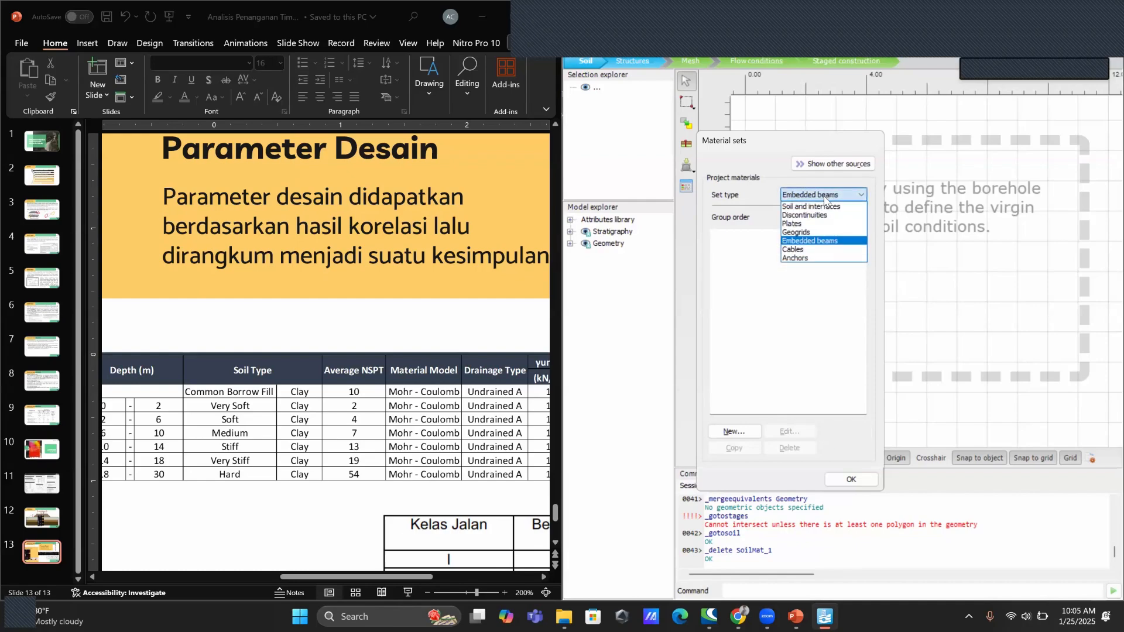
pyautogui.click(821, 208)
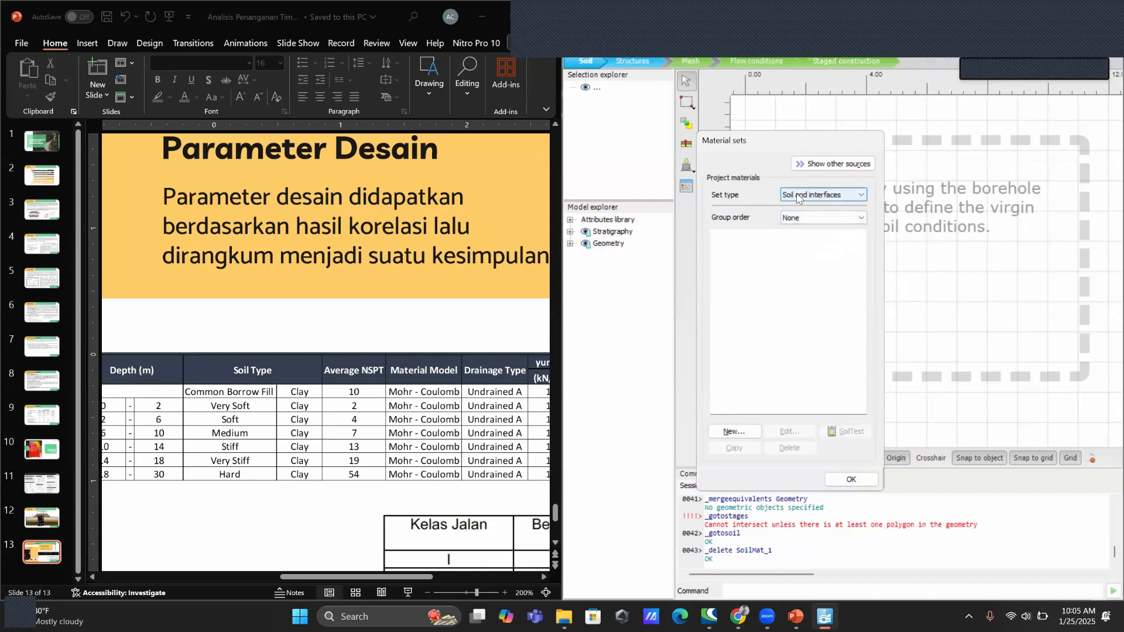
# Create a new soil material and identify it as "1. Very Soft Clay", following the soil type in the design parameter table
pyautogui.click(734, 432)
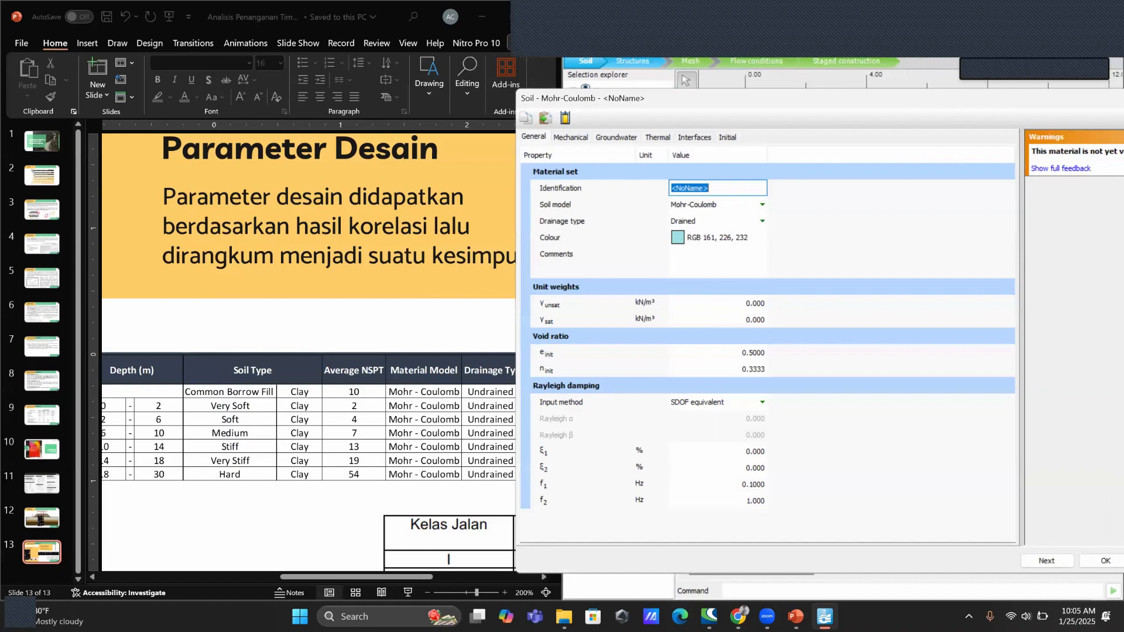
pyautogui.write('1.')
pyautogui.moveTo(361, 577); pyautogui.dragTo(180, 571)
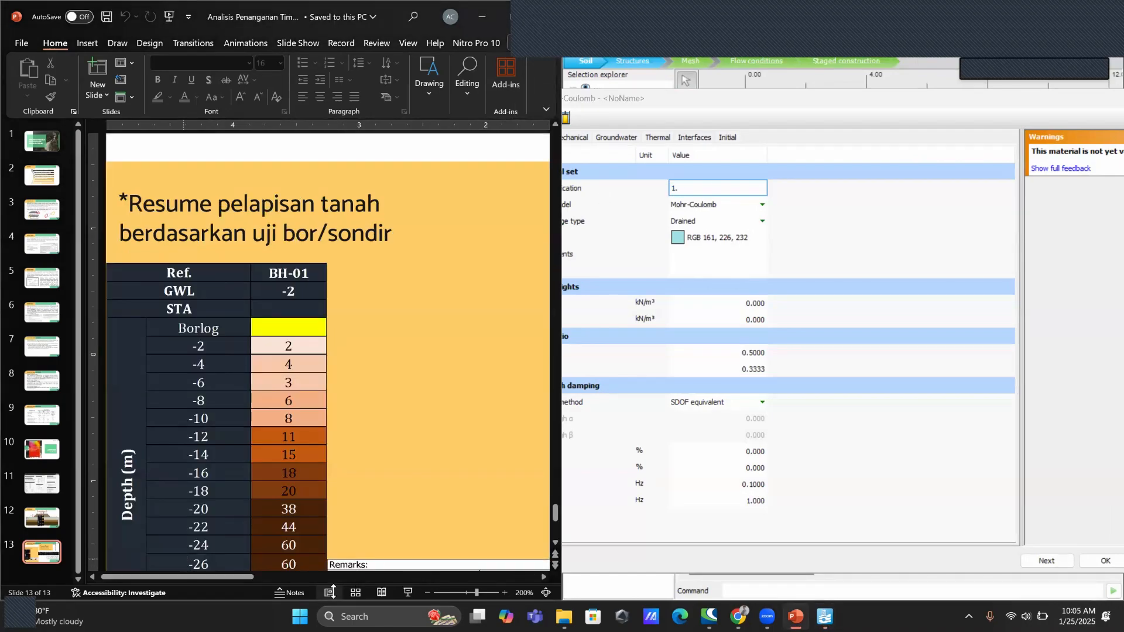
pyautogui.click(544, 577)
pyautogui.click(544, 577)
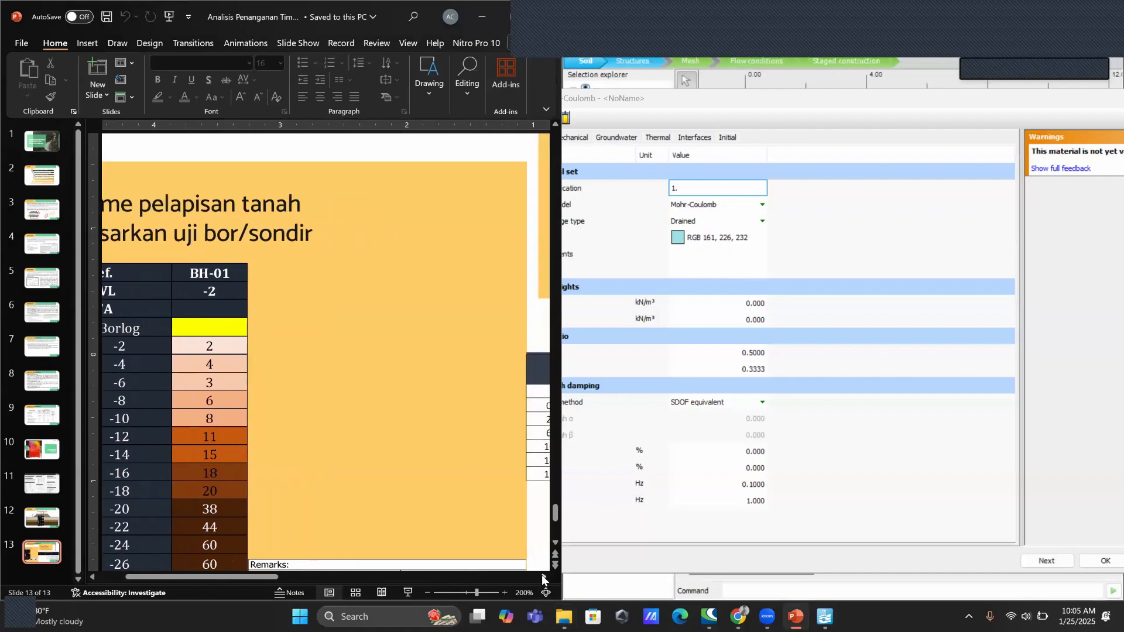
pyautogui.click(544, 577)
pyautogui.click(544, 577)
pyautogui.click(543, 577)
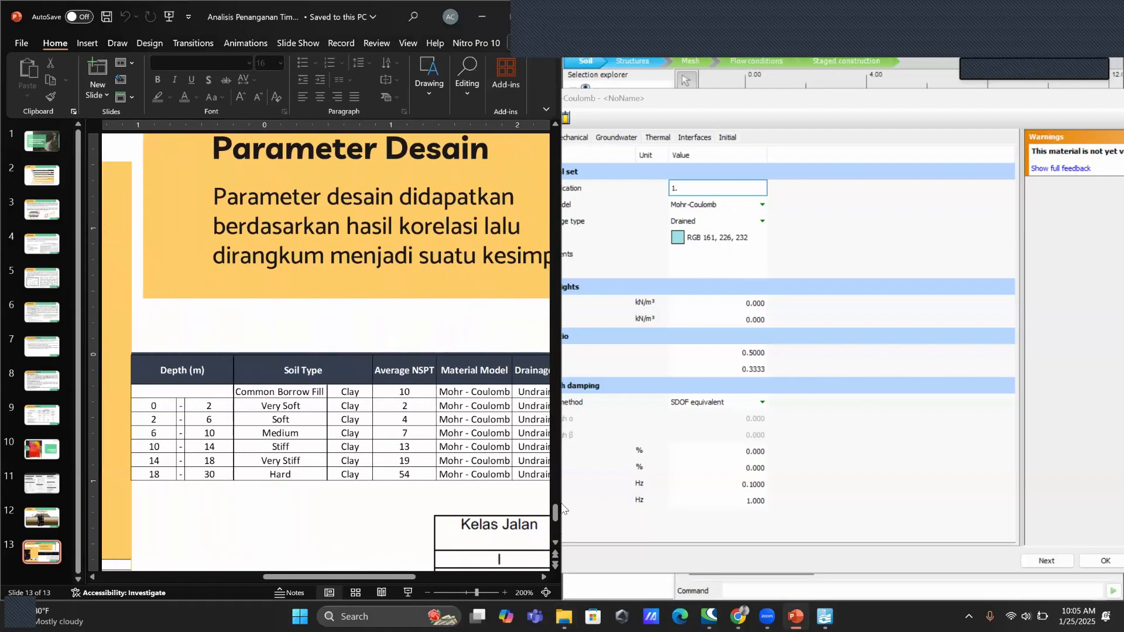
pyautogui.click(710, 187)
pyautogui.write('Very Soft Clay')
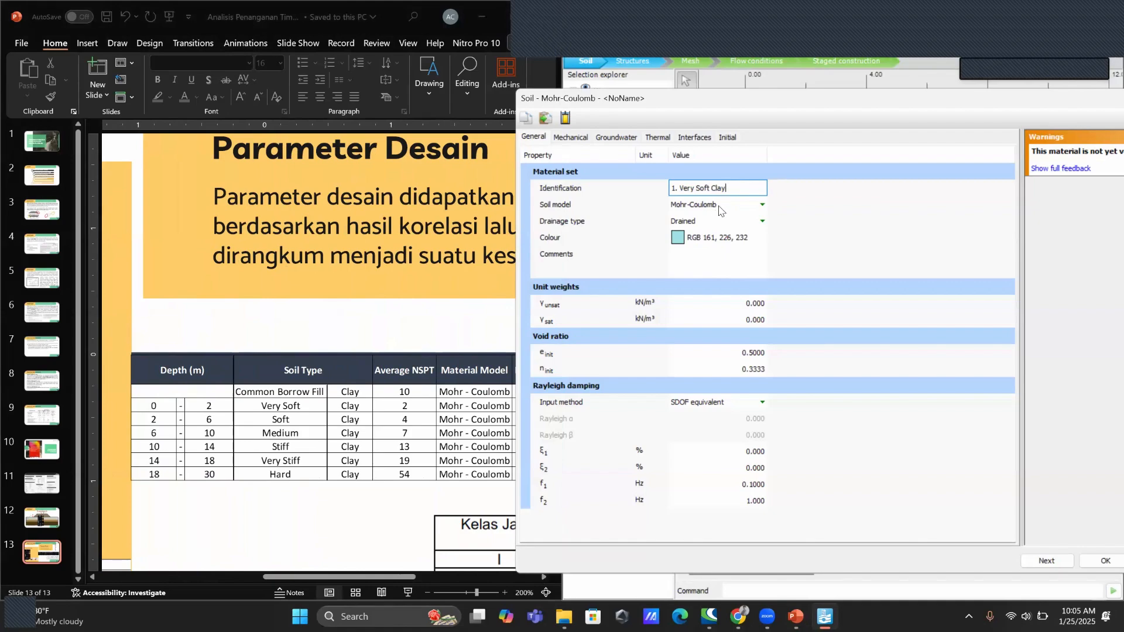
# Choose Mohr-Coulomb as the soil model of the very soft clay, checking it against the design parameter table
pyautogui.click(721, 209)
pyautogui.click(723, 207)
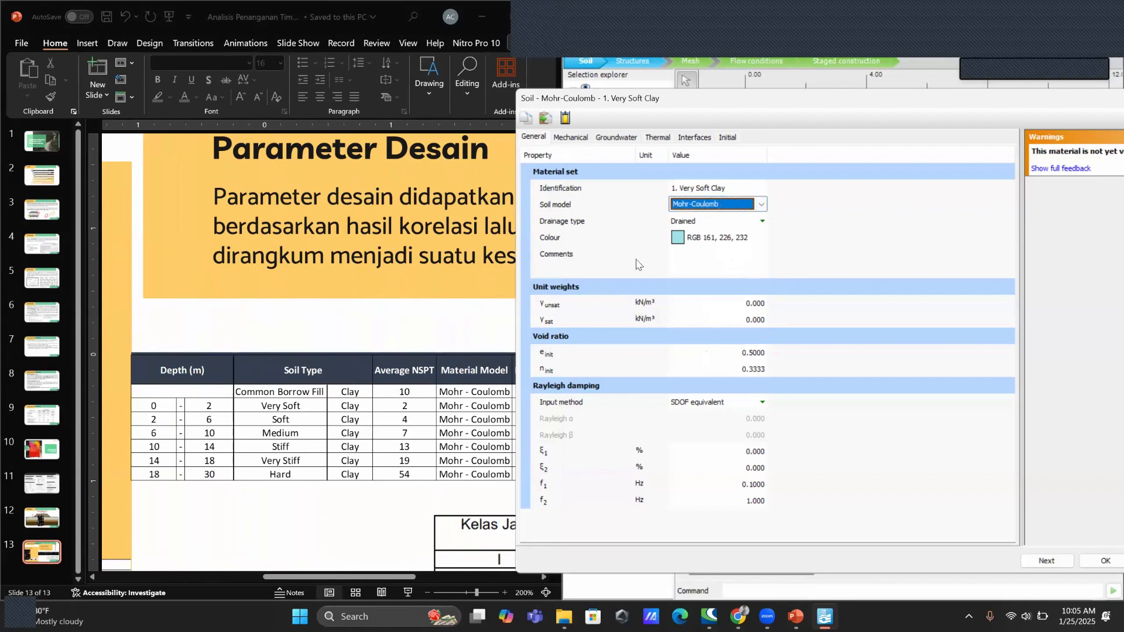
pyautogui.click(545, 577)
pyautogui.click(545, 577)
pyautogui.click(545, 577)
pyautogui.click(545, 577)
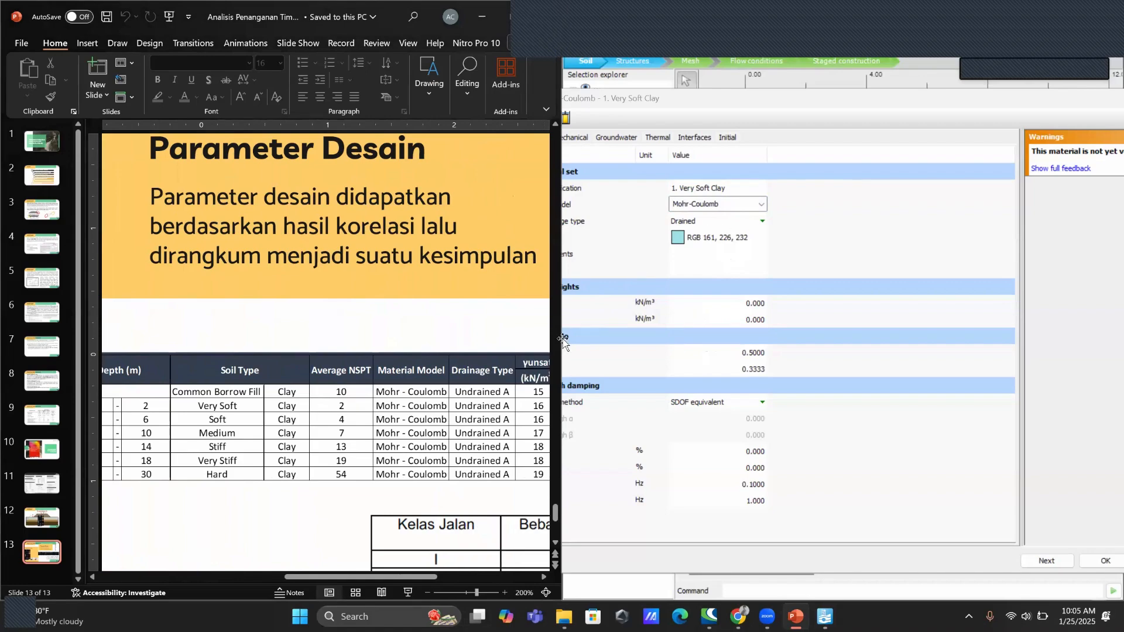
pyautogui.click(756, 209)
pyautogui.click(760, 207)
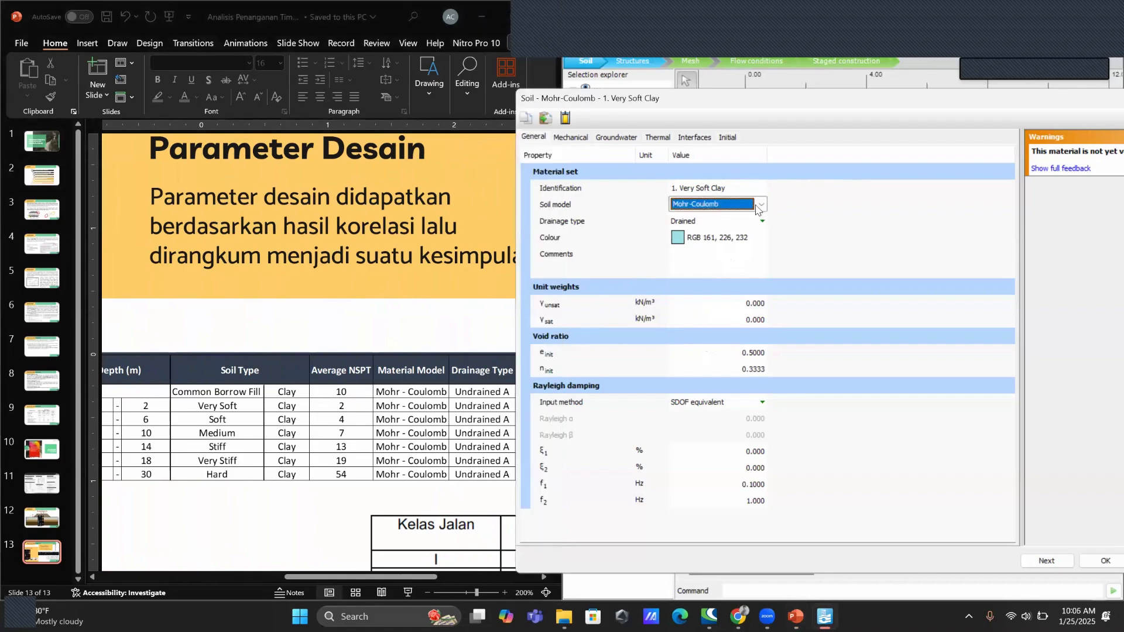
pyautogui.click(760, 207)
pyautogui.click(749, 227)
# Set the very soft clay's drainage type to Undrained A and its colour to the favourite pink, RGB 234, 123, 221
pyautogui.click(727, 222)
pyautogui.click(719, 221)
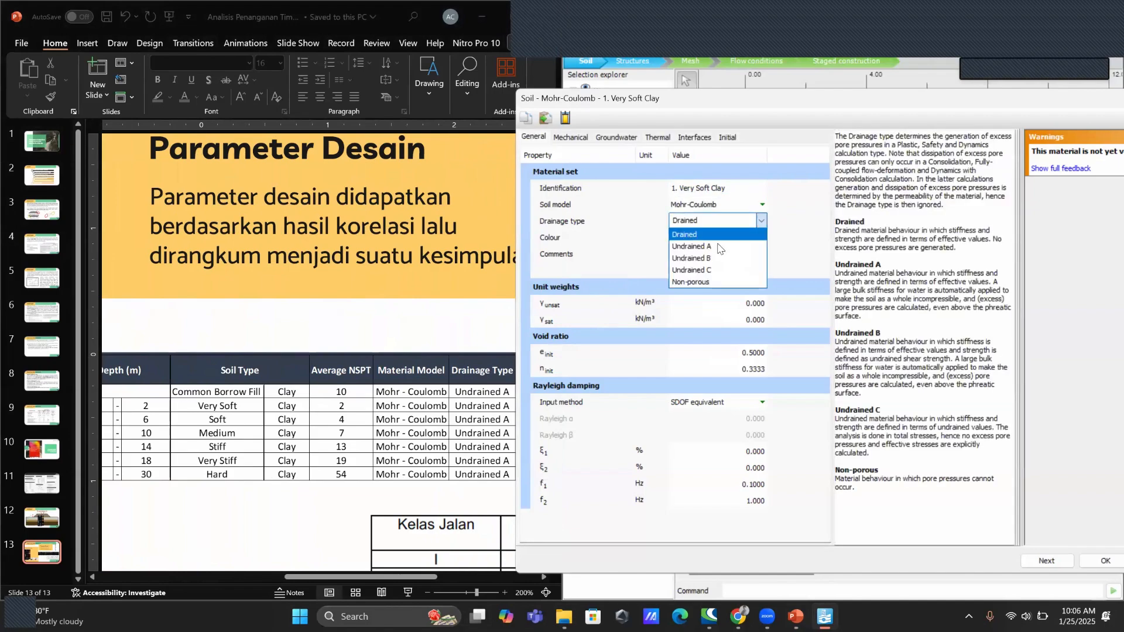
pyautogui.click(718, 246)
pyautogui.click(723, 236)
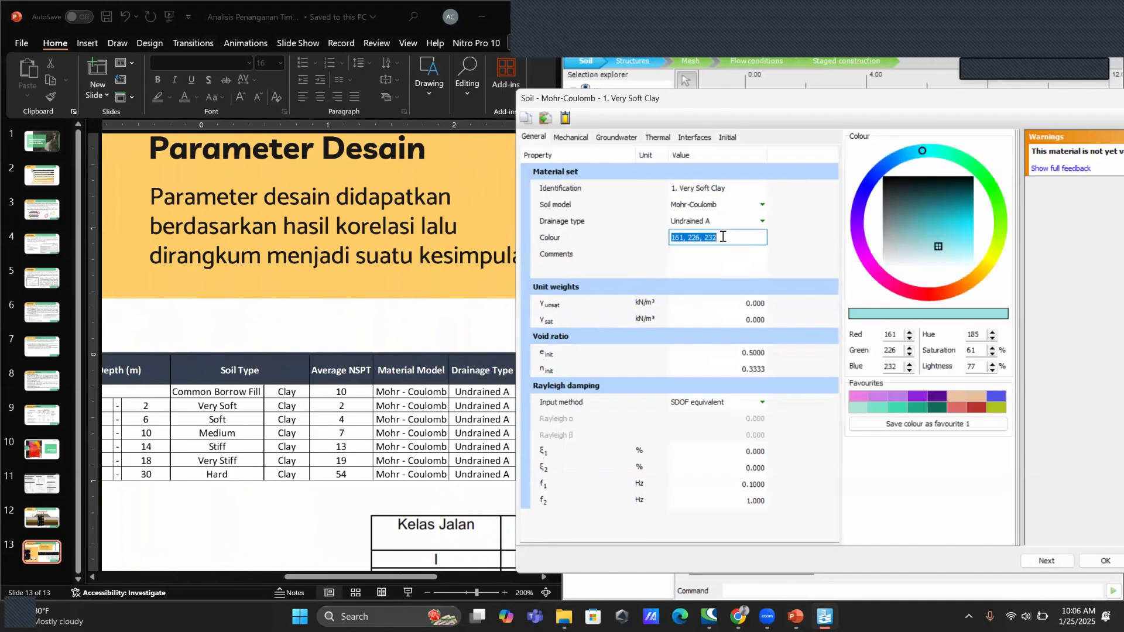
pyautogui.click(858, 396)
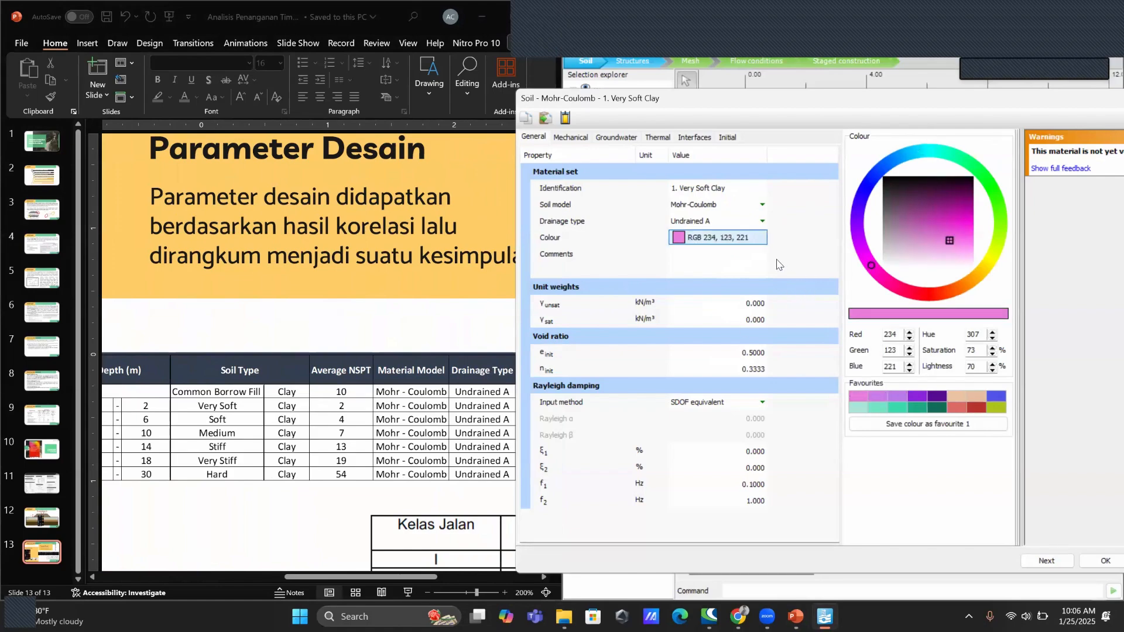
# Set the very soft clay's saturated unit weight to 17 kN/m³ and unsaturated unit weight to 16 kN/m³ from the design table
pyautogui.click(507, 583)
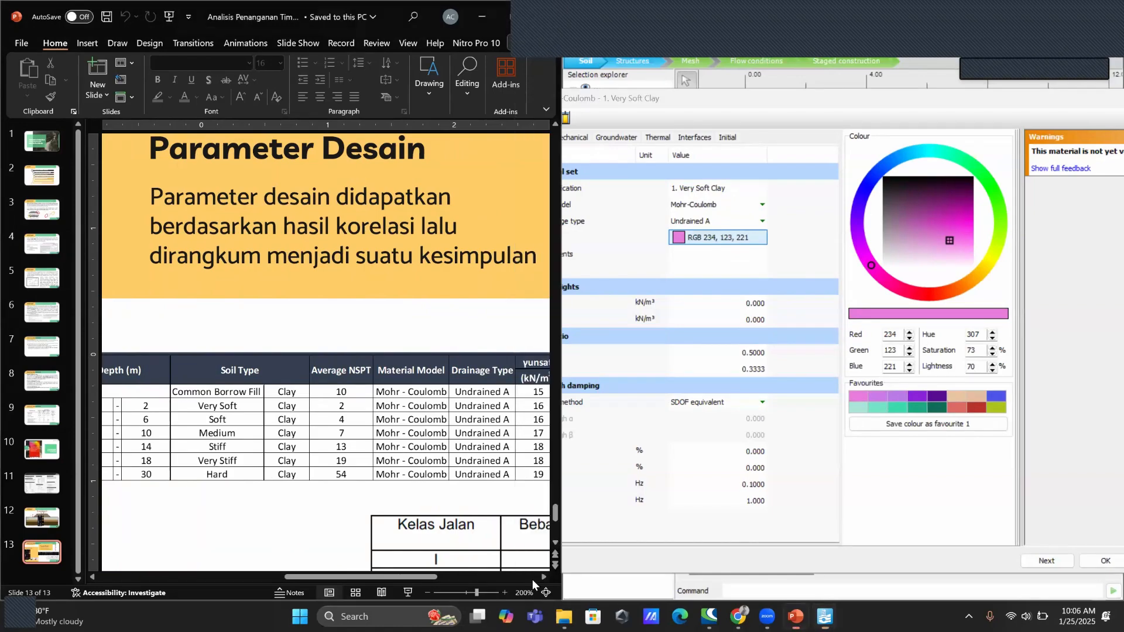
pyautogui.click(544, 577)
pyautogui.click(544, 576)
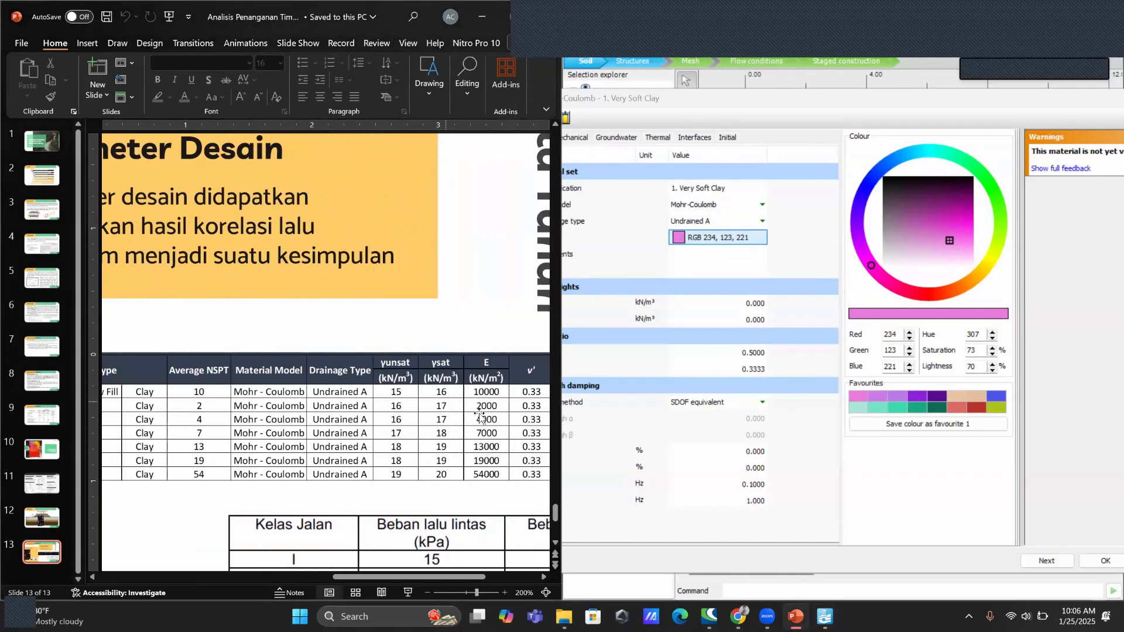
pyautogui.click(745, 321)
pyautogui.write('17')
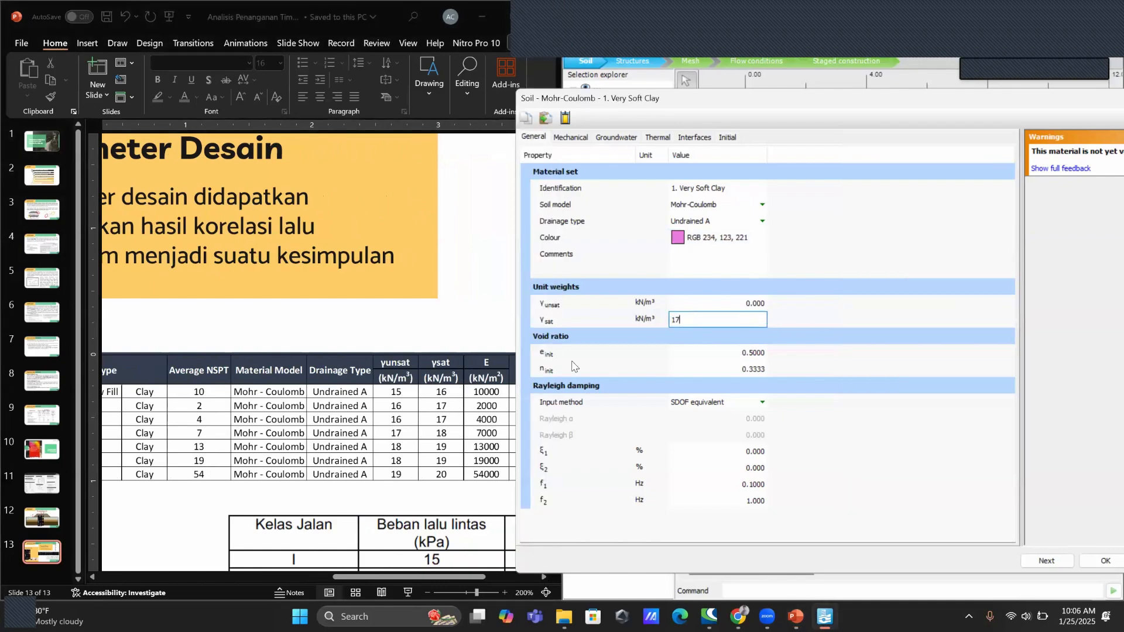
pyautogui.press('Up')
pyautogui.write('1')
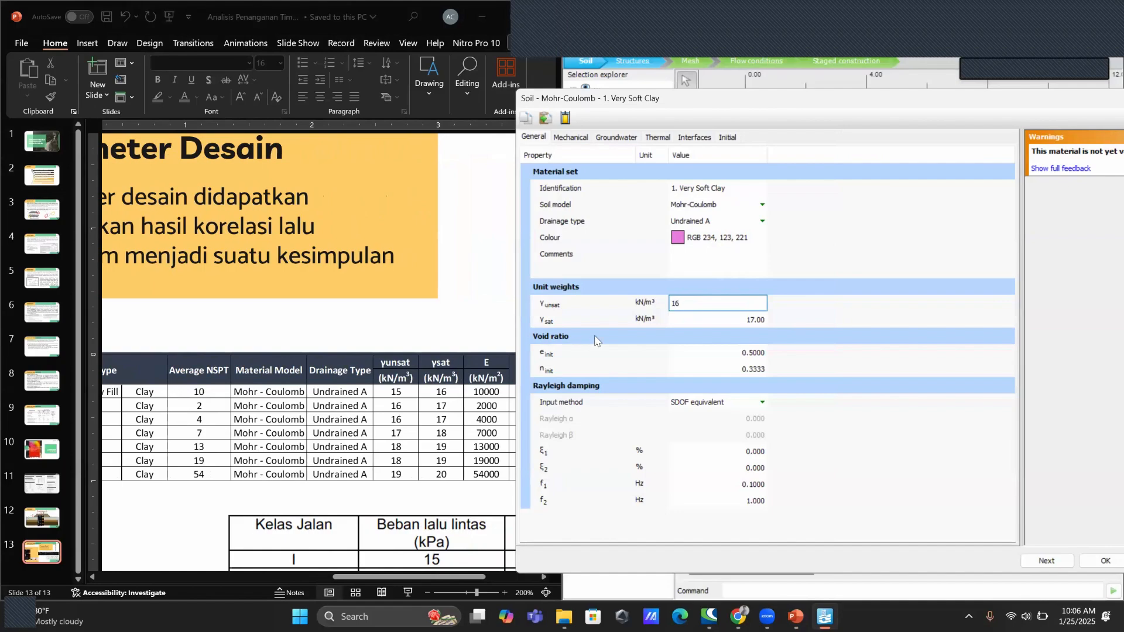
pyautogui.click(818, 338)
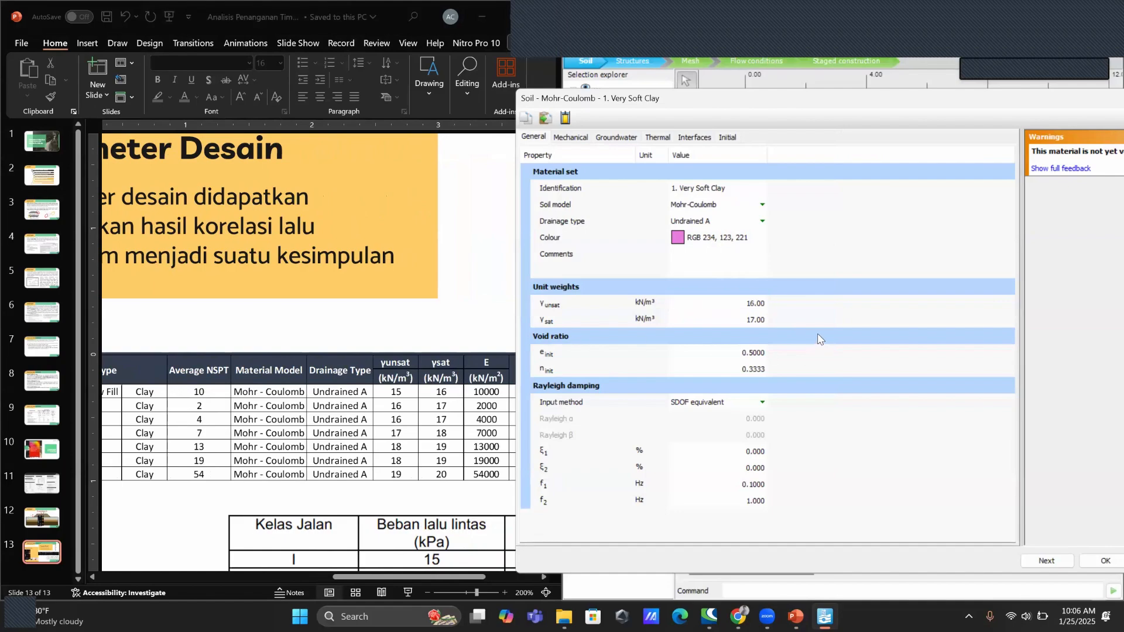
pyautogui.click(701, 404)
pyautogui.click(701, 413)
# Set the very soft clay's stiffness E'ref to 2000 kN/m² and Poisson's ratio to 0.33 from the design table
pyautogui.click(571, 137)
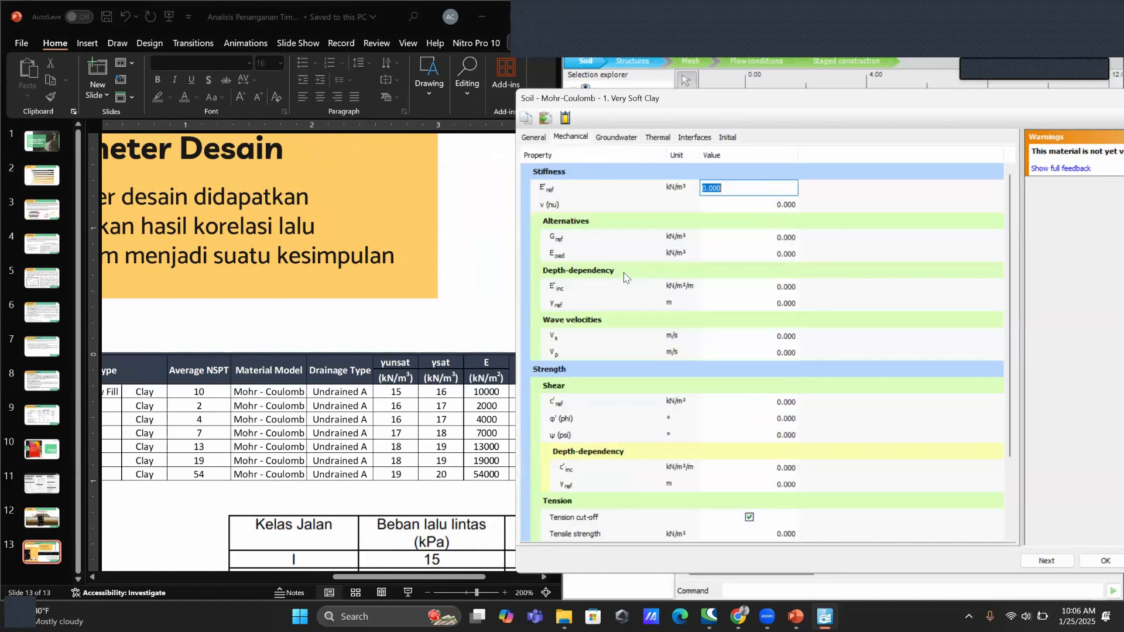
pyautogui.click(386, 578)
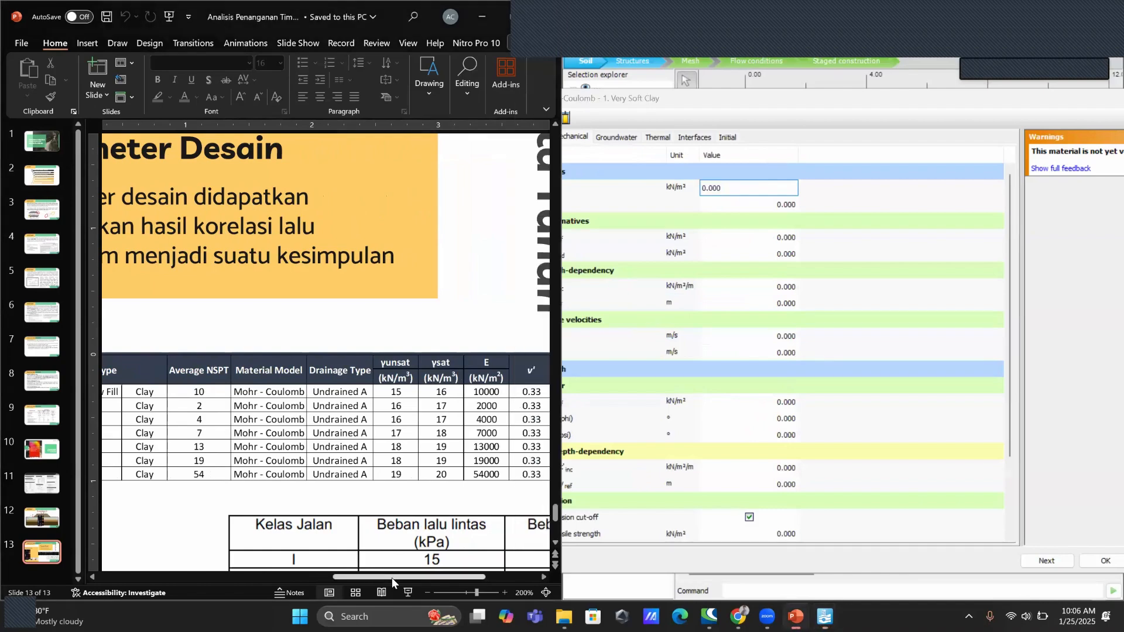
pyautogui.click(543, 578)
pyautogui.click(543, 578)
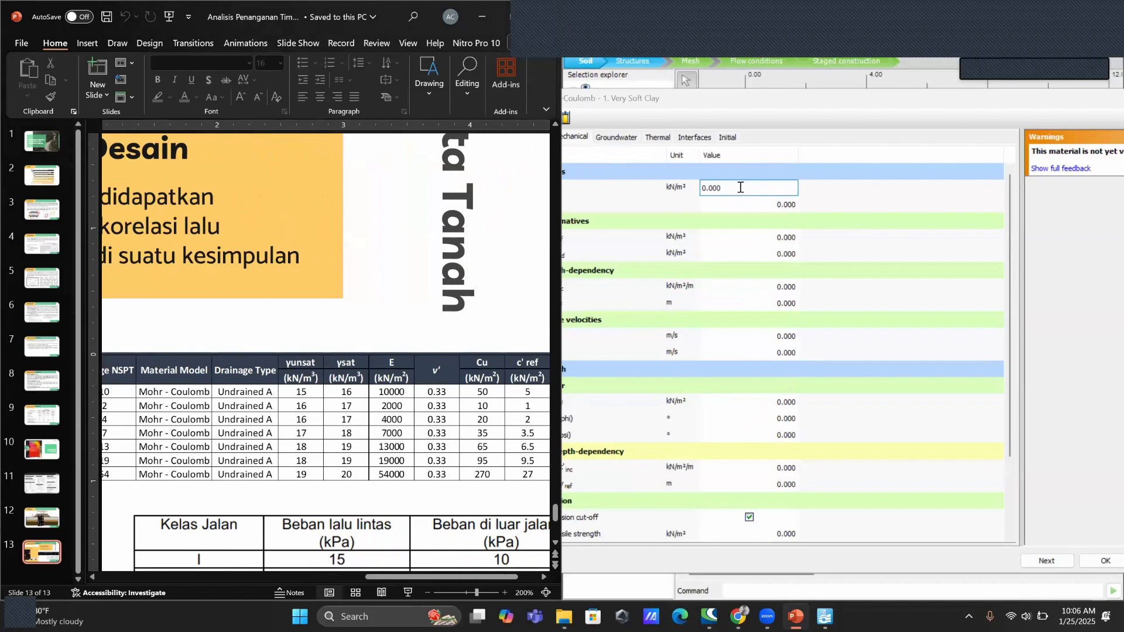
pyautogui.click(664, 189)
pyautogui.write('20')
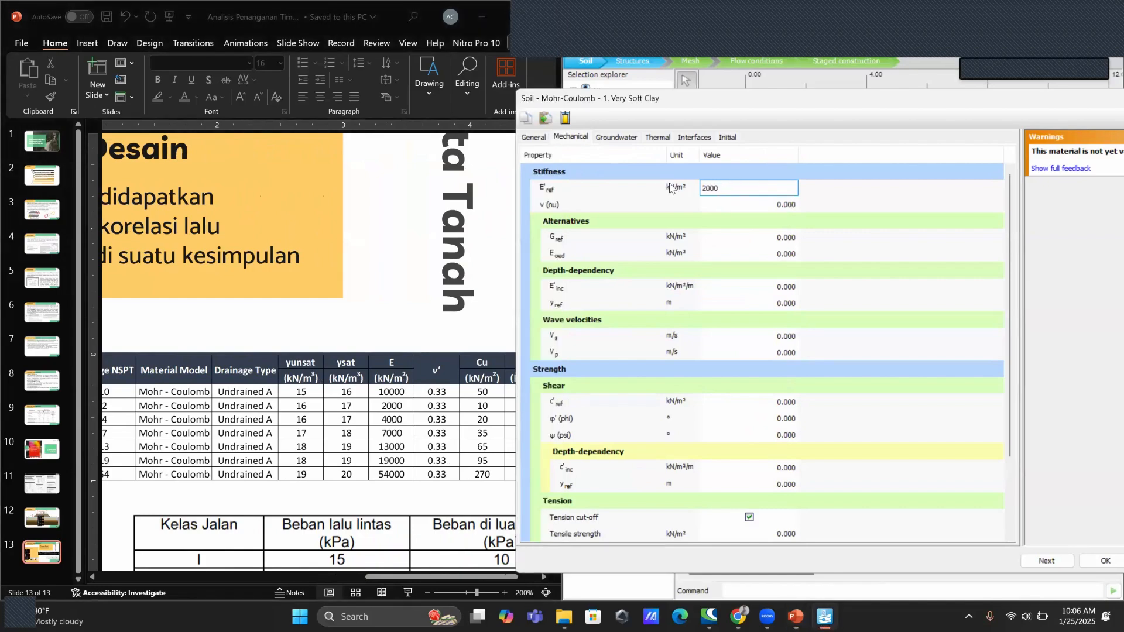
pyautogui.click(749, 204)
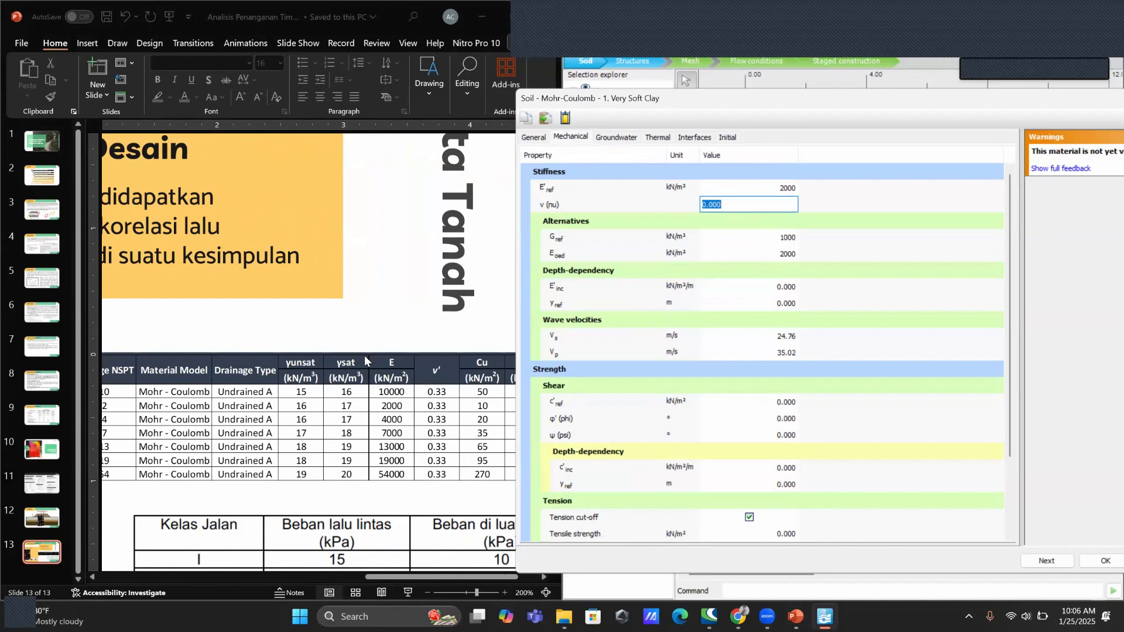
pyautogui.write('0.33')
pyautogui.click(887, 270)
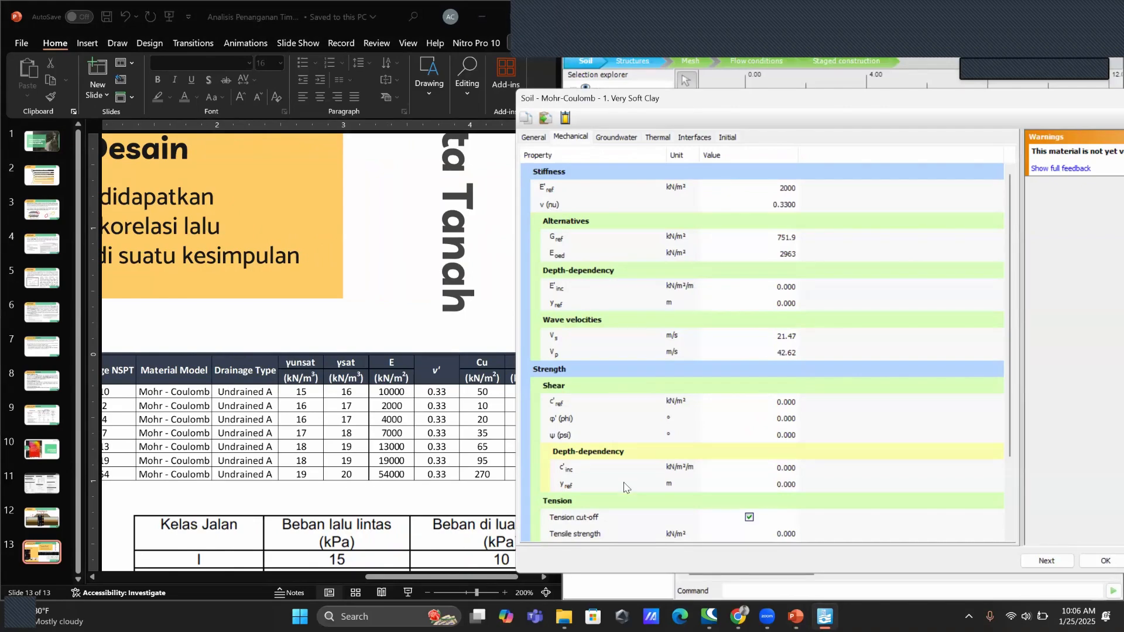
# Set the very soft clay's reference cohesion c'ref to 1 kN/m², as listed in the design parameter table
pyautogui.click(784, 401)
pyautogui.click(783, 418)
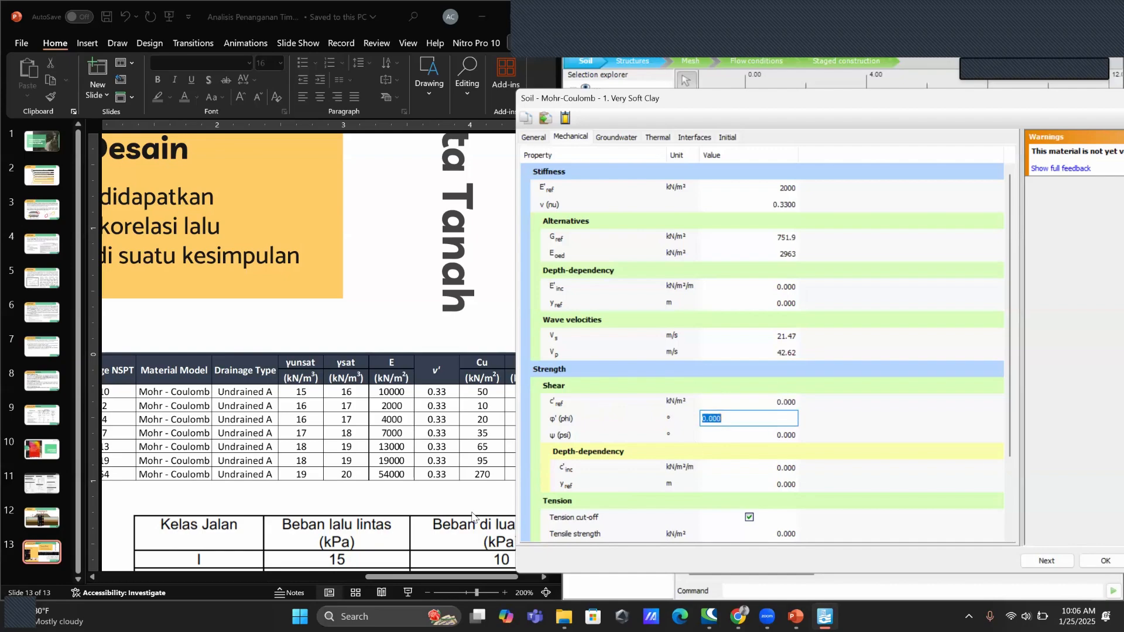
pyautogui.click(549, 580)
pyautogui.click(548, 580)
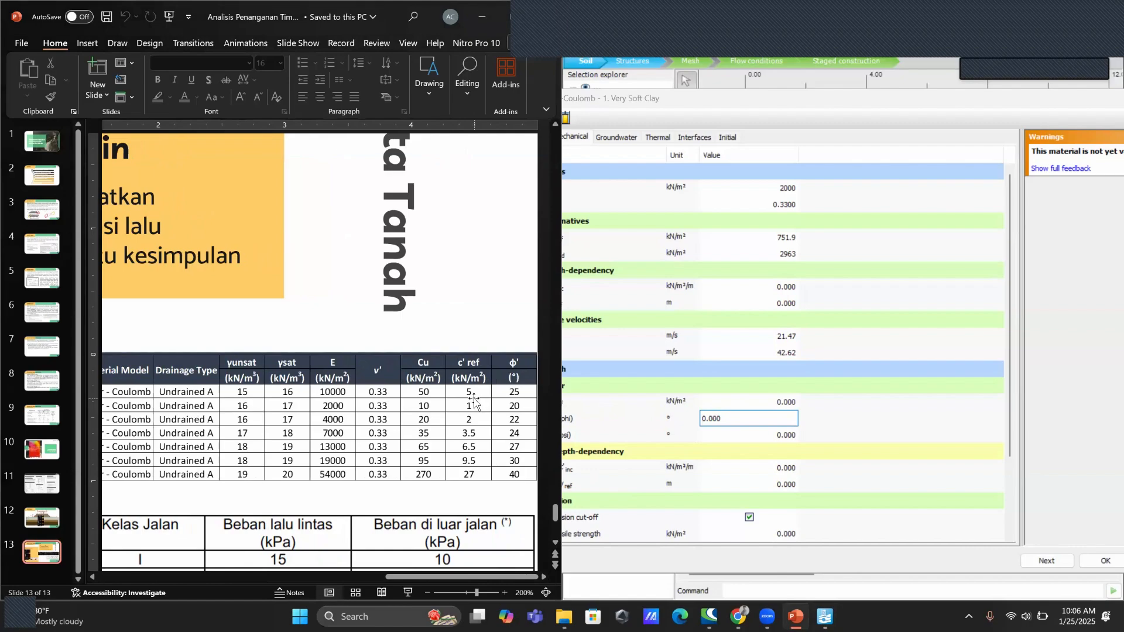
pyautogui.click(732, 411)
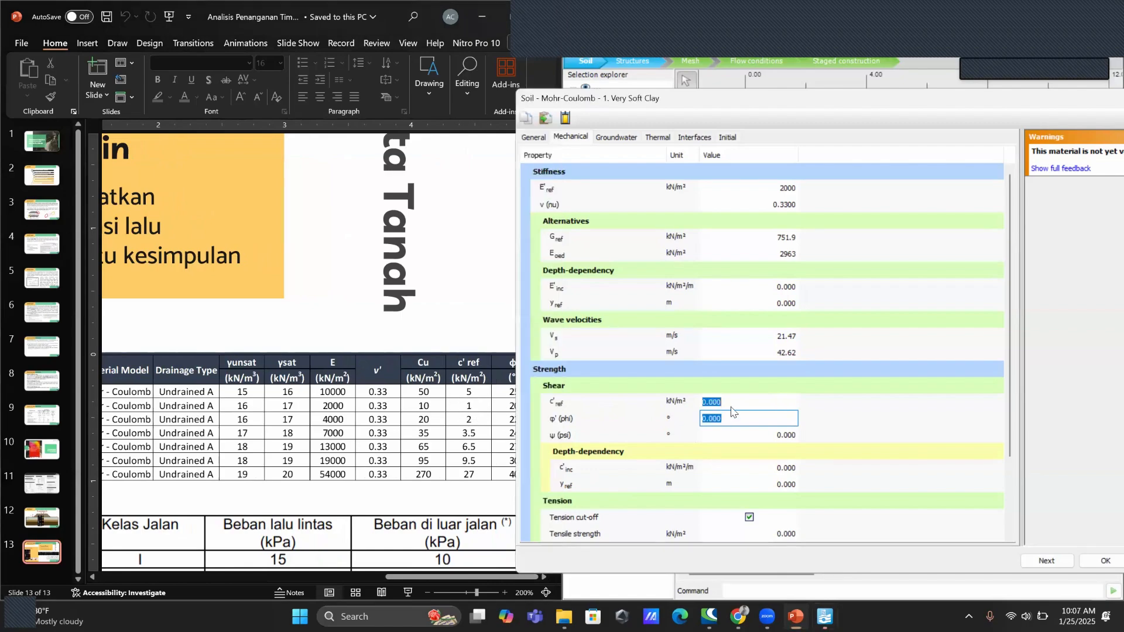
pyautogui.write('1')
pyautogui.press('Tab')
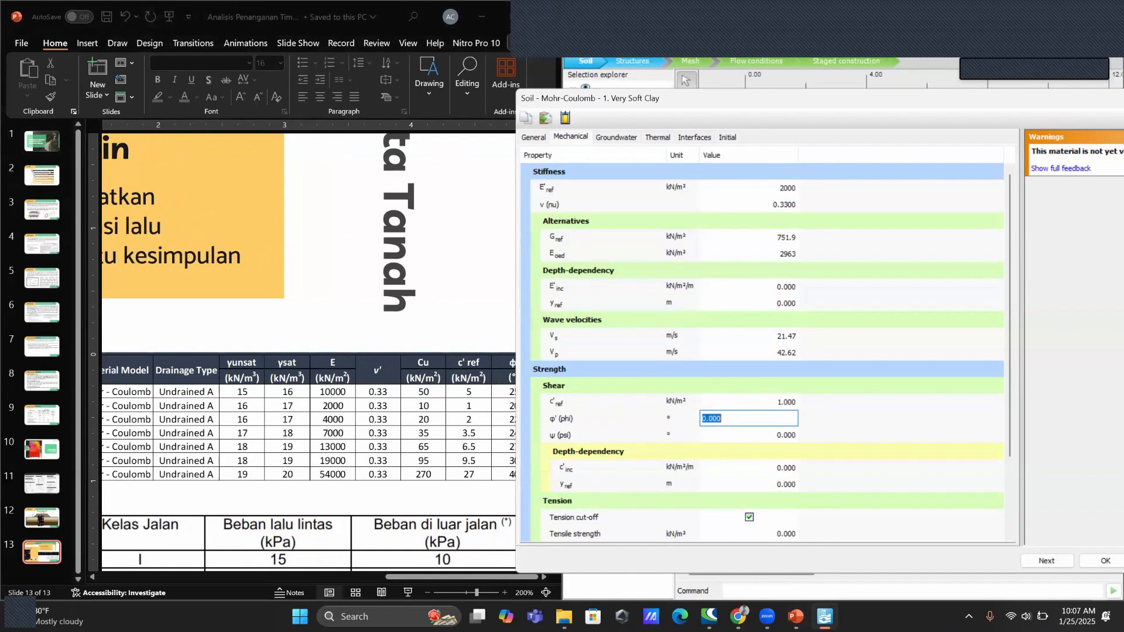
# Set the very soft clay's friction angle φ' to 20°, as listed in the design parameter table
pyautogui.write('20')
pyautogui.click(840, 433)
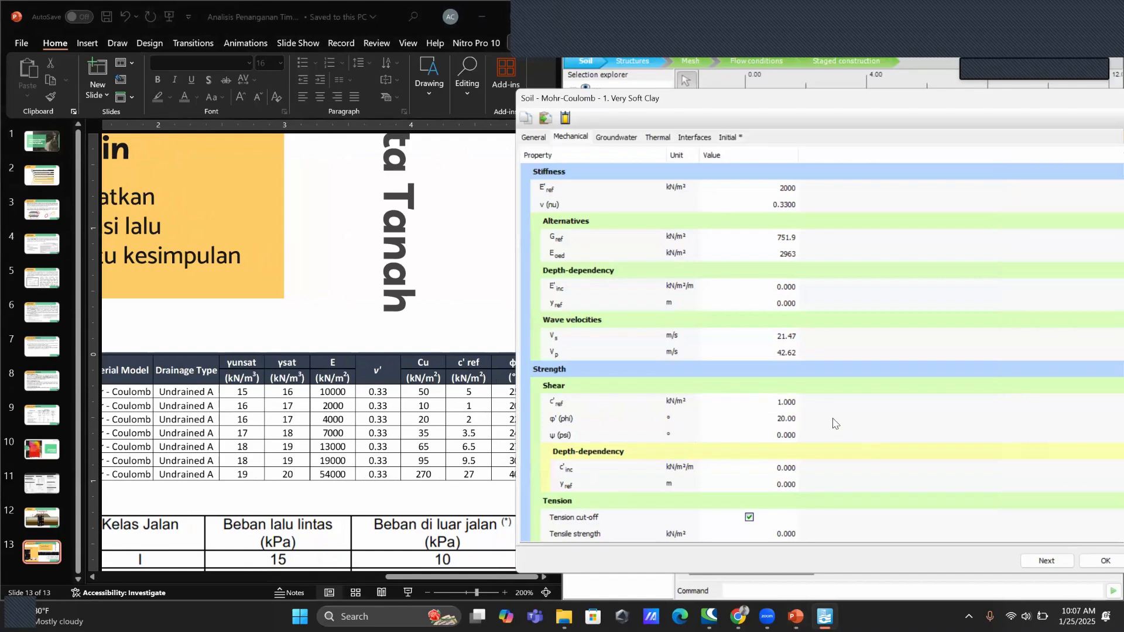
pyautogui.click(573, 140)
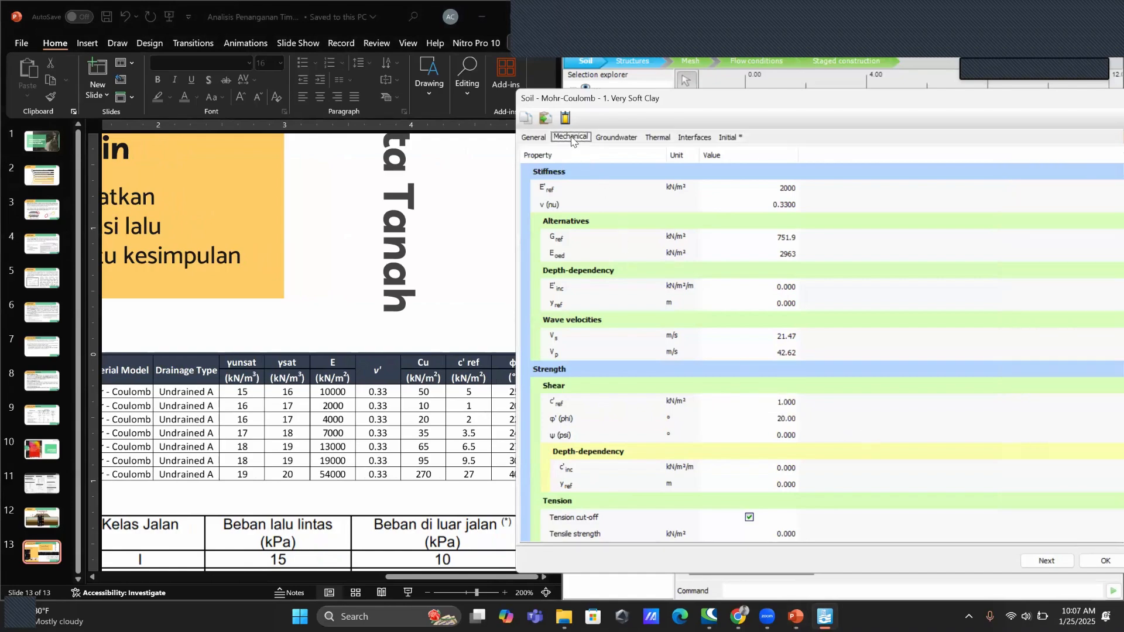
# Classify the very soft clay's groundwater data as USDA Clay, use the default permeabilities, and save the material
pyautogui.click(624, 139)
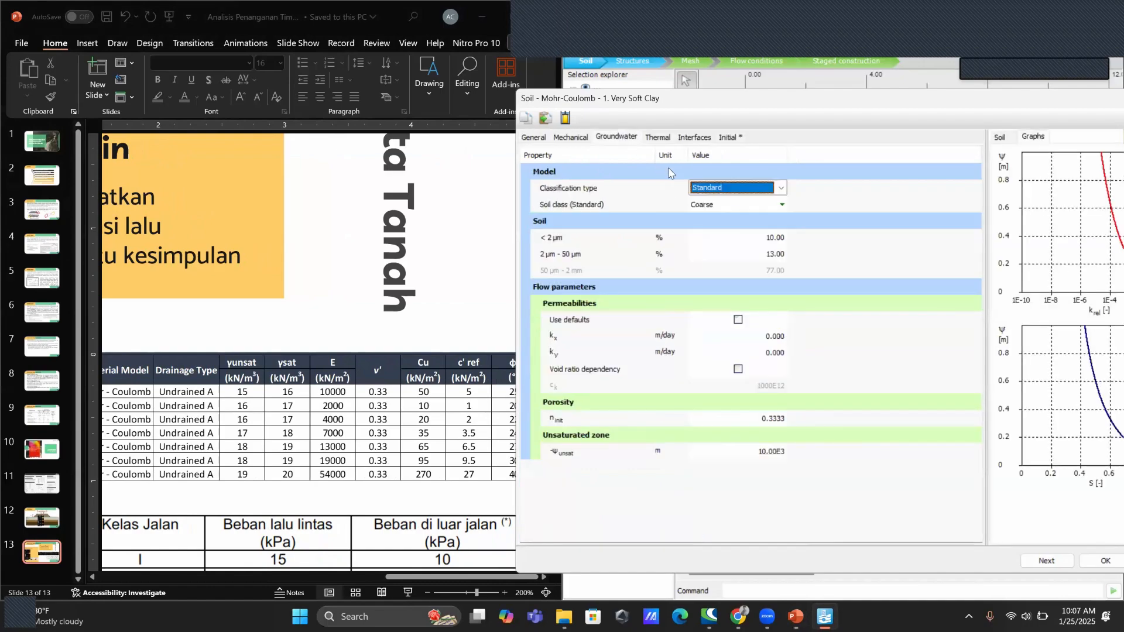
pyautogui.click(780, 188)
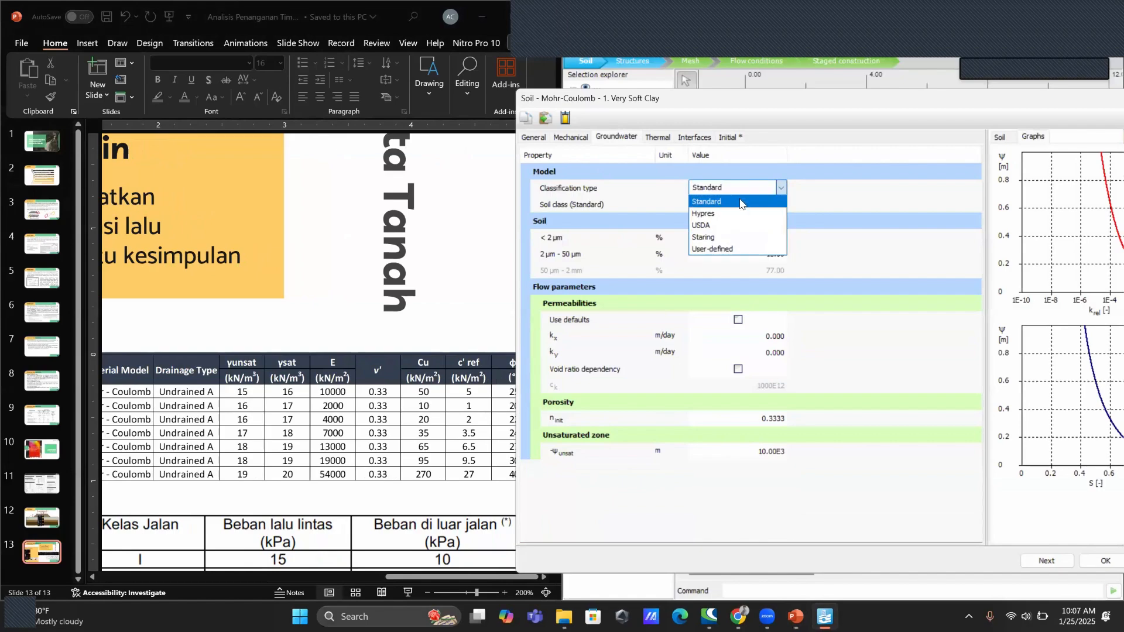
pyautogui.click(723, 226)
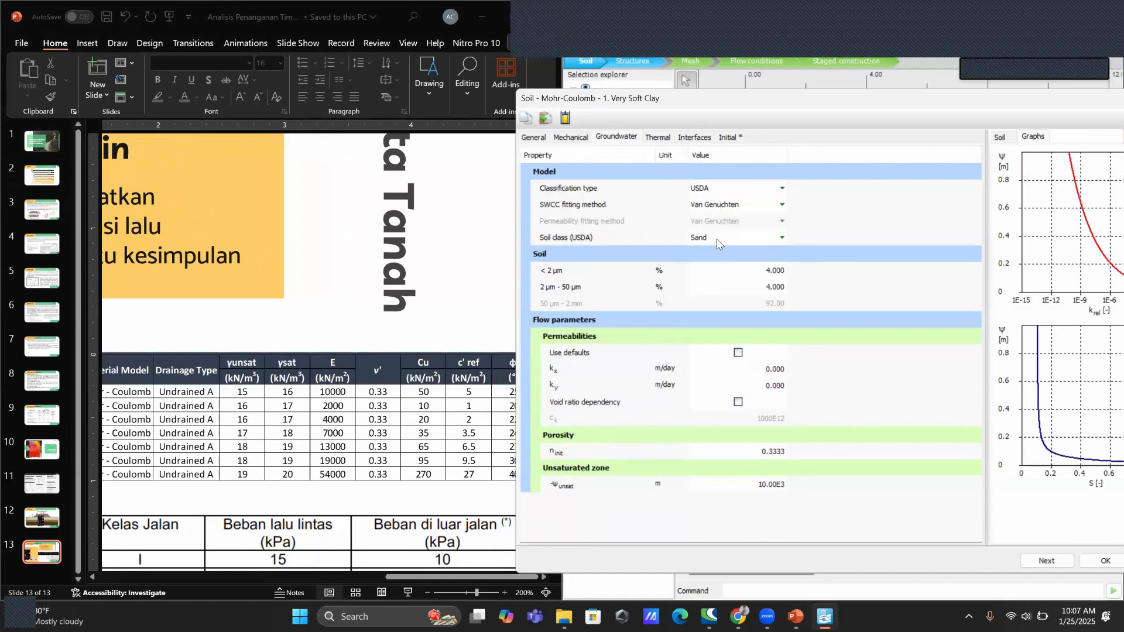
pyautogui.click(718, 241)
pyautogui.click(719, 240)
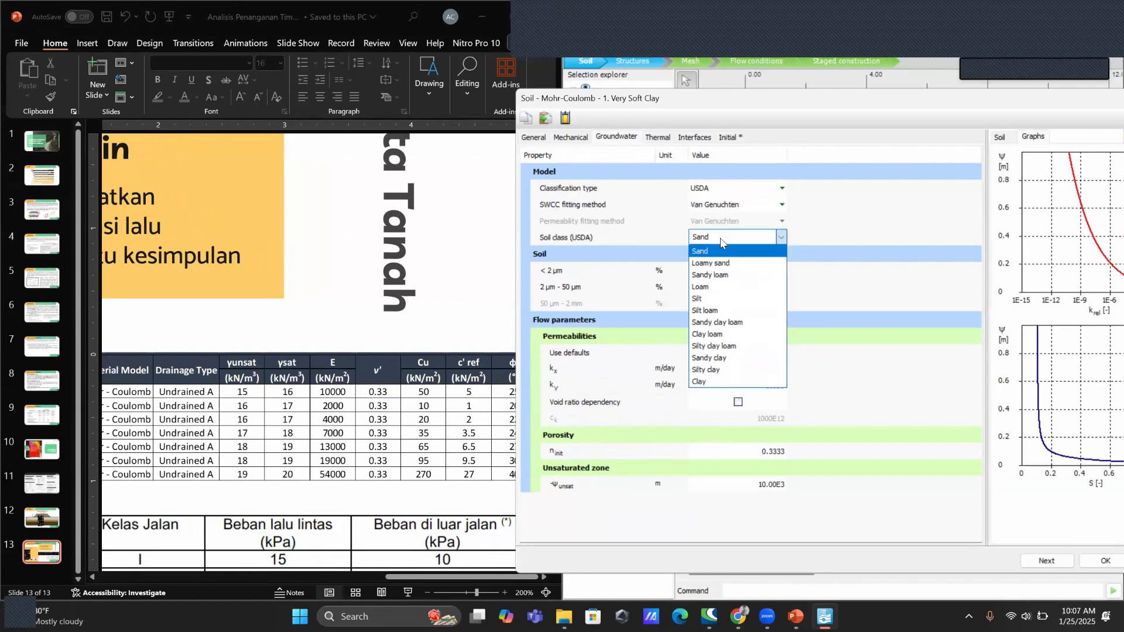
pyautogui.click(716, 383)
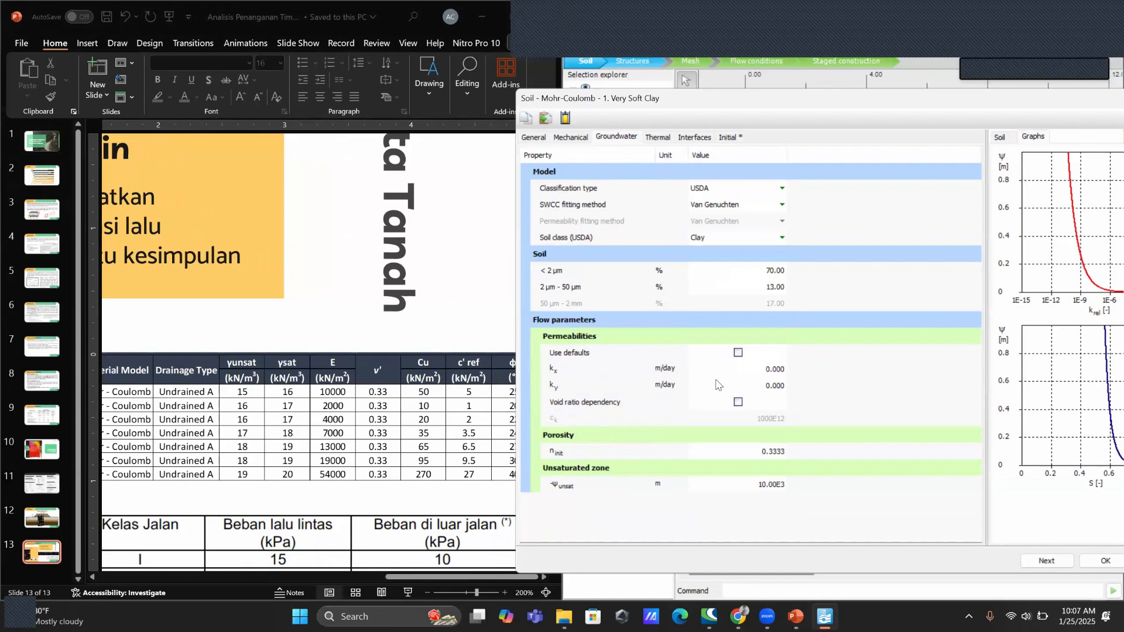
pyautogui.click(739, 354)
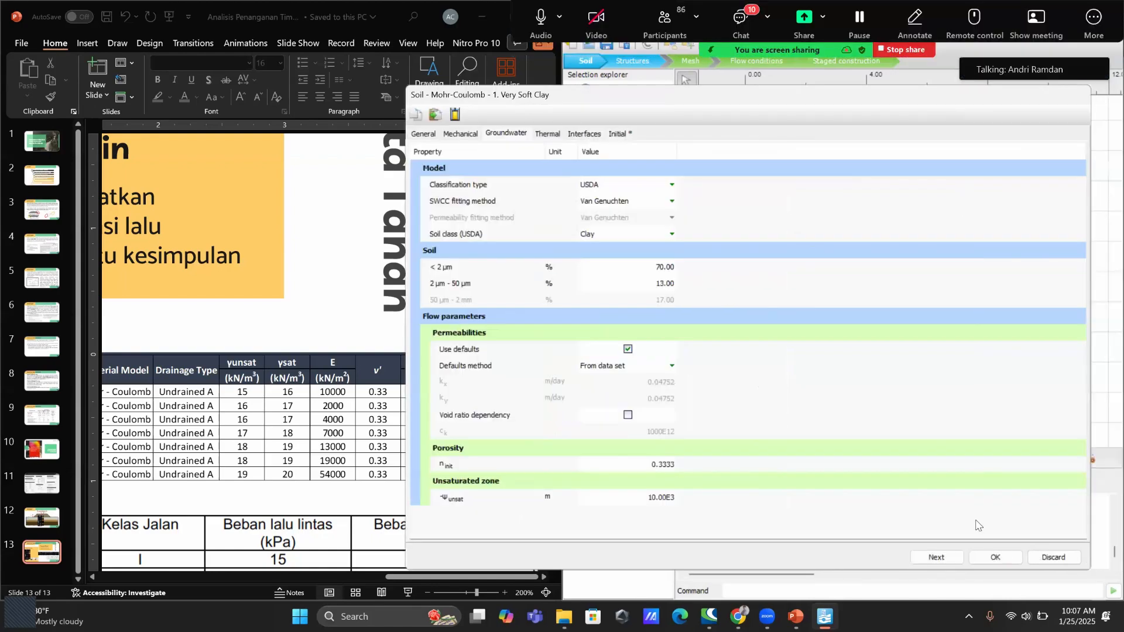
pyautogui.click(995, 557)
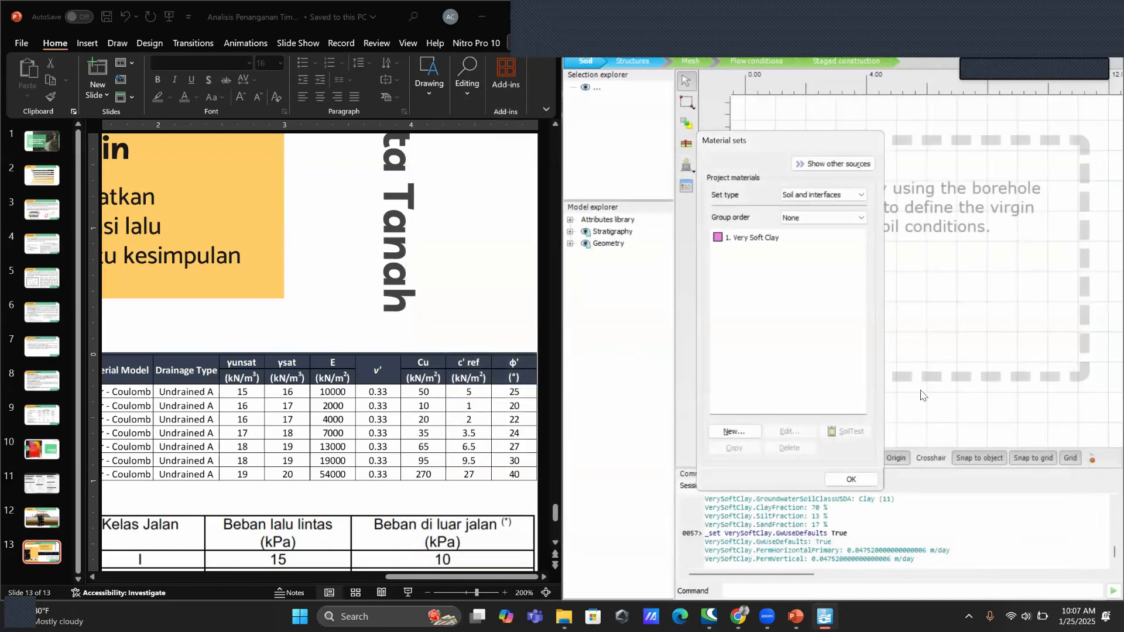
# Create a new soil material named "2. Soft Clay" for the next layer in the design parameter table
pyautogui.click(481, 576)
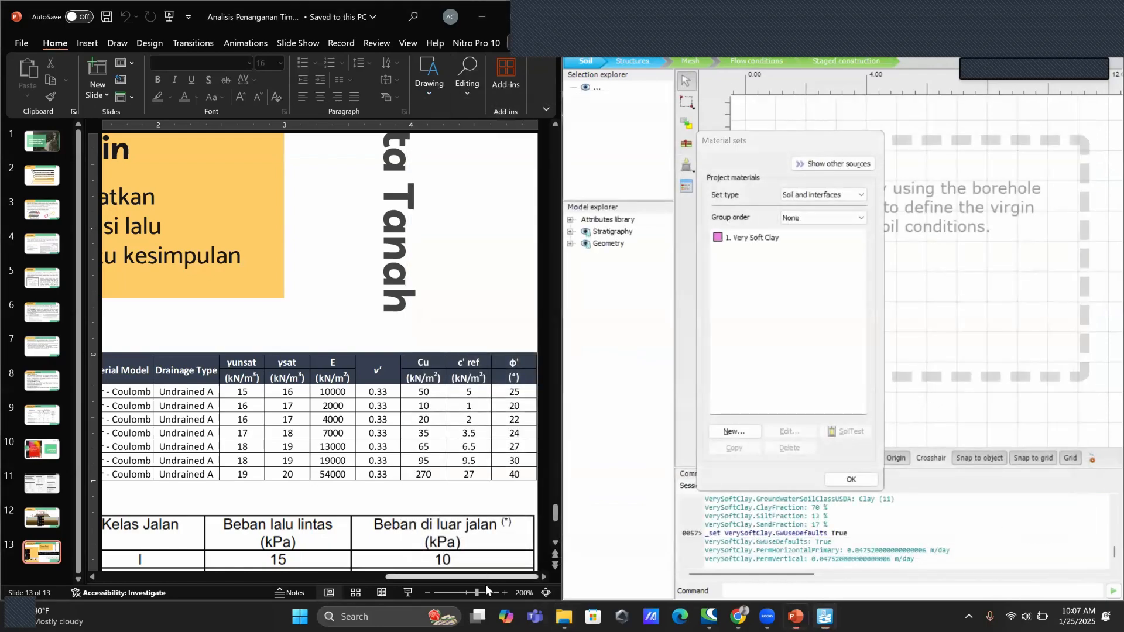
pyautogui.moveTo(488, 576); pyautogui.dragTo(322, 576)
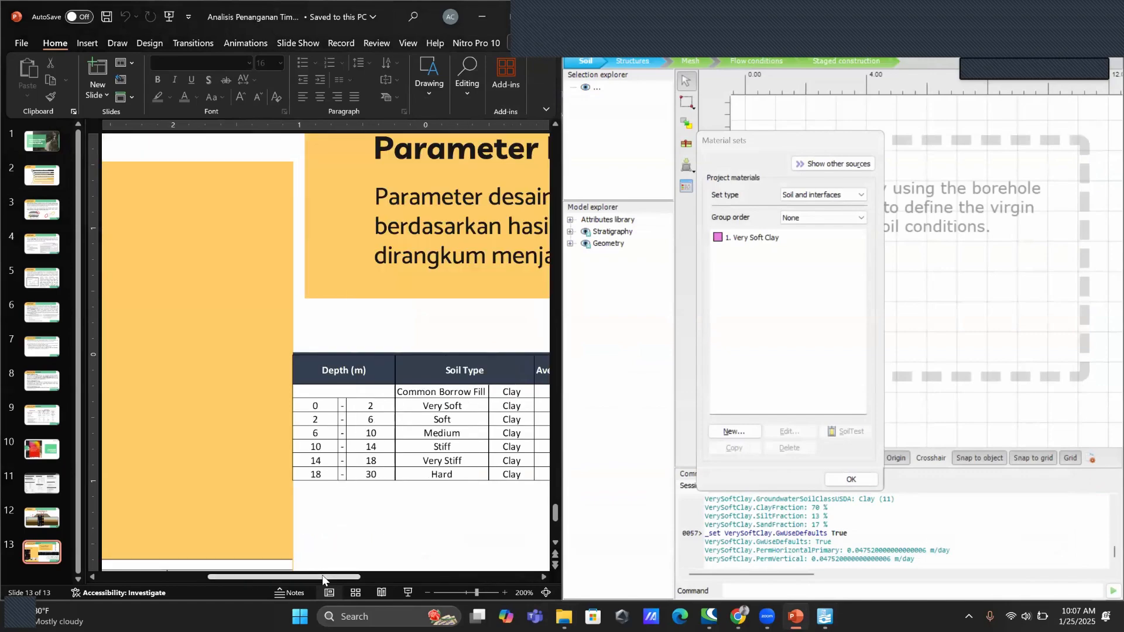
pyautogui.click(545, 578)
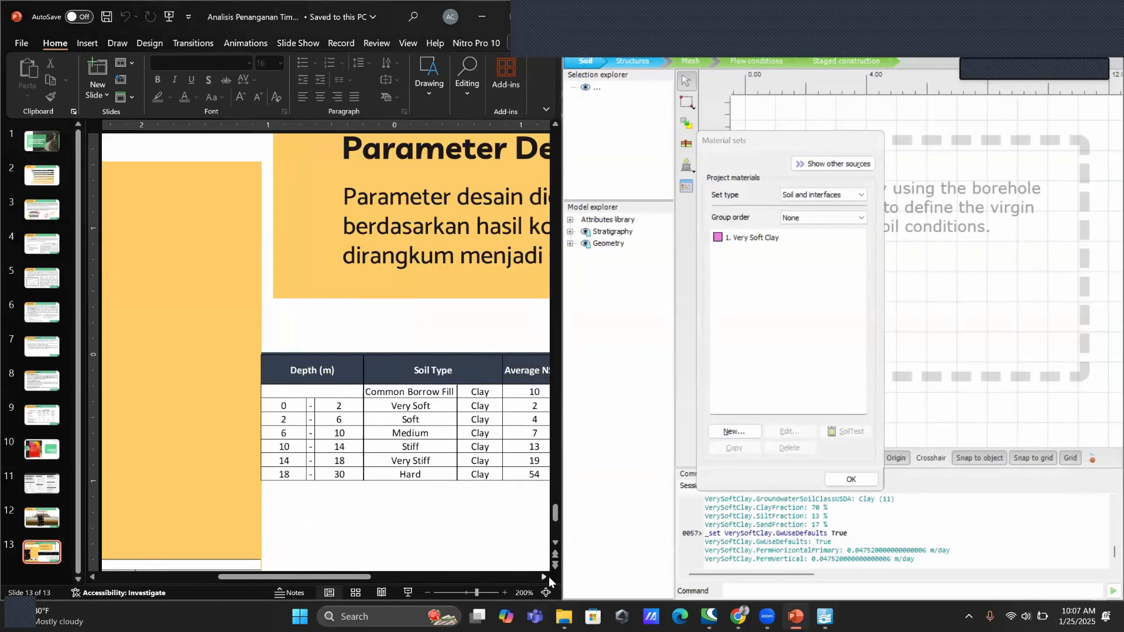
pyautogui.click(743, 432)
pyautogui.write('2')
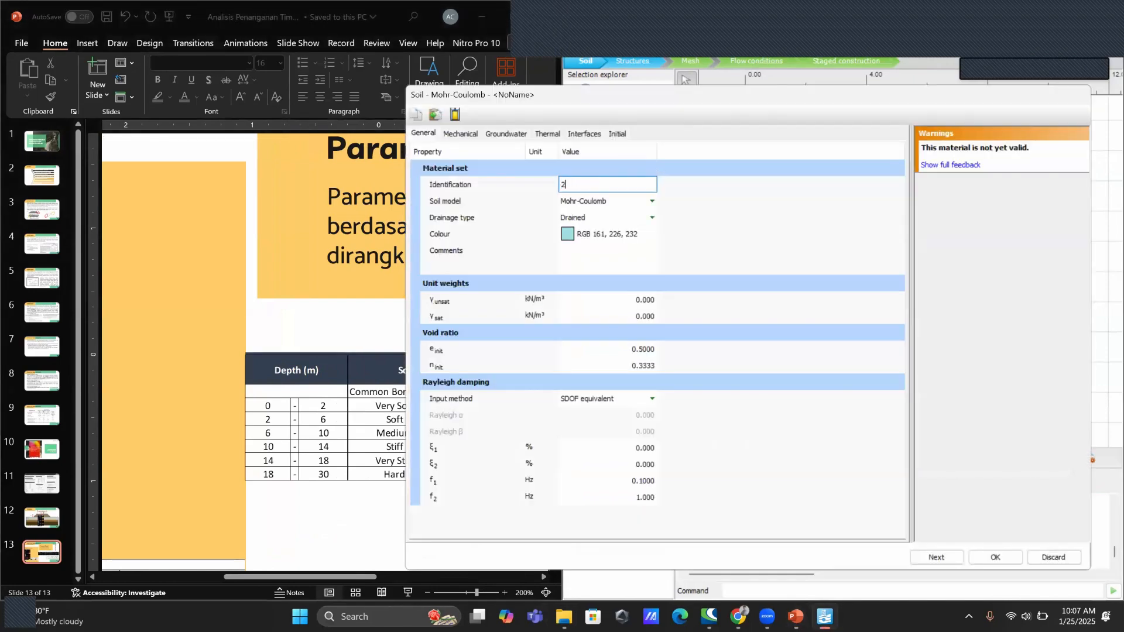
pyautogui.write('. Soft Clay')
pyautogui.moveTo(707, 104); pyautogui.dragTo(854, 99)
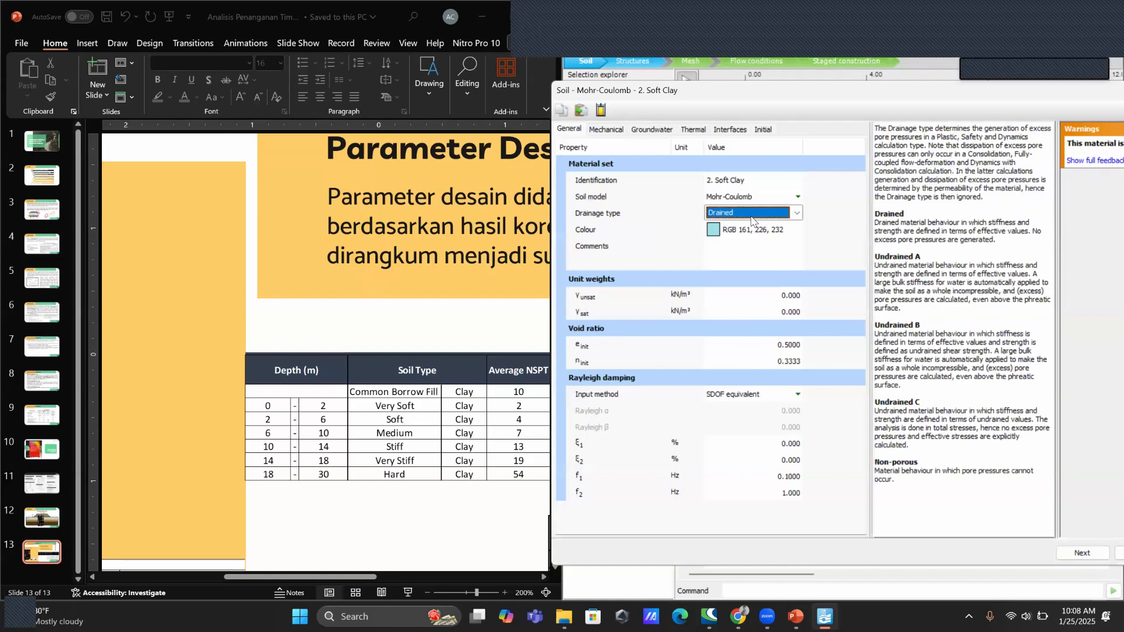
# Set the soft clay's drainage type to Undrained A and its colour to the favourite purple, RGB 204, 123, 234
pyautogui.click(752, 218)
pyautogui.click(753, 238)
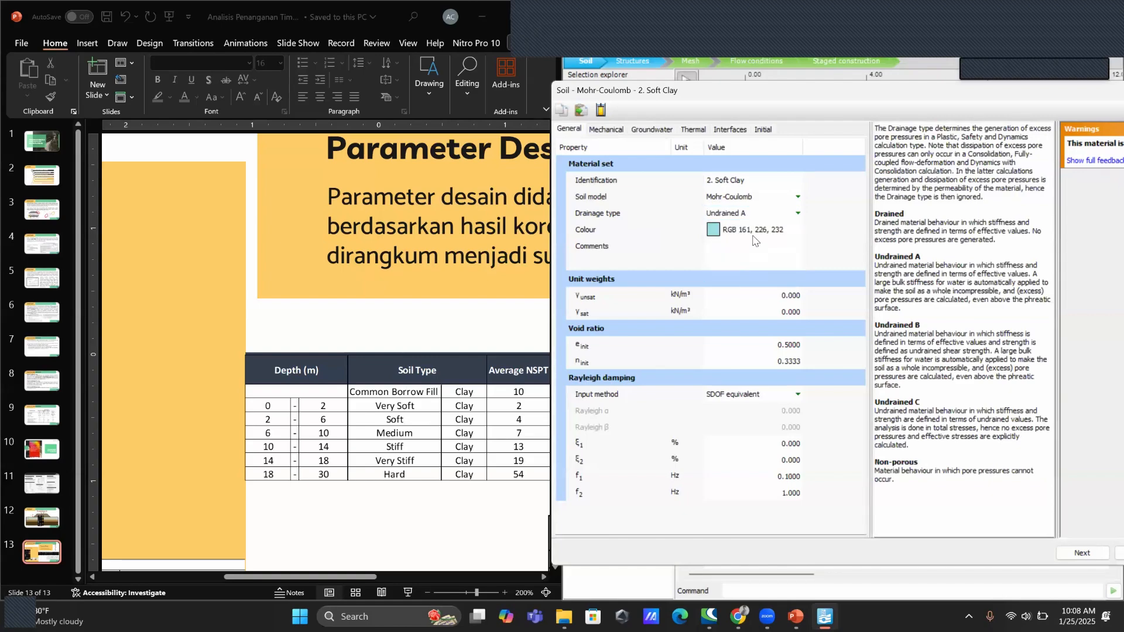
pyautogui.click(752, 233)
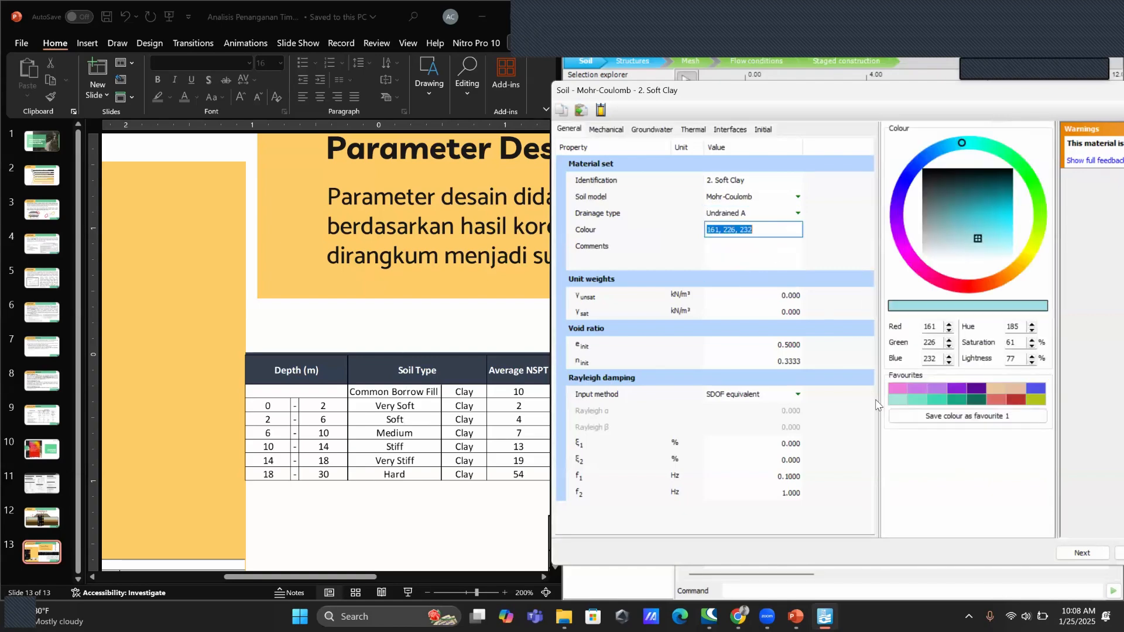
pyautogui.click(915, 388)
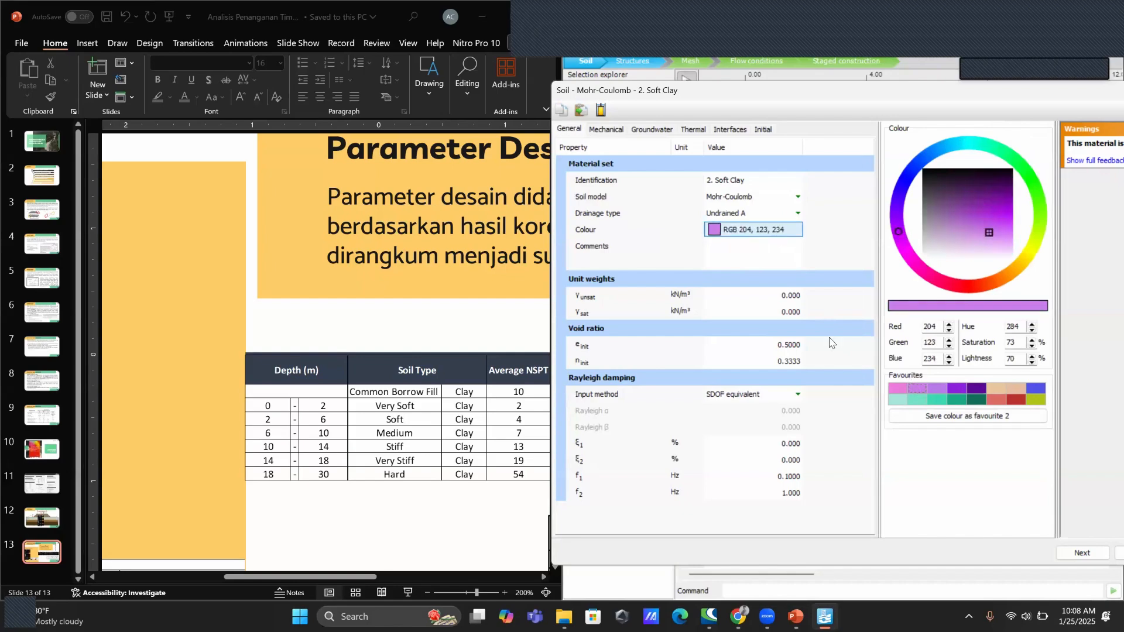
# Set the soft clay's saturated unit weight to 17 kN/m³, unsaturated unit weight to 16 kN/m³, and Rayleigh damping input method to Direct
pyautogui.click(793, 314)
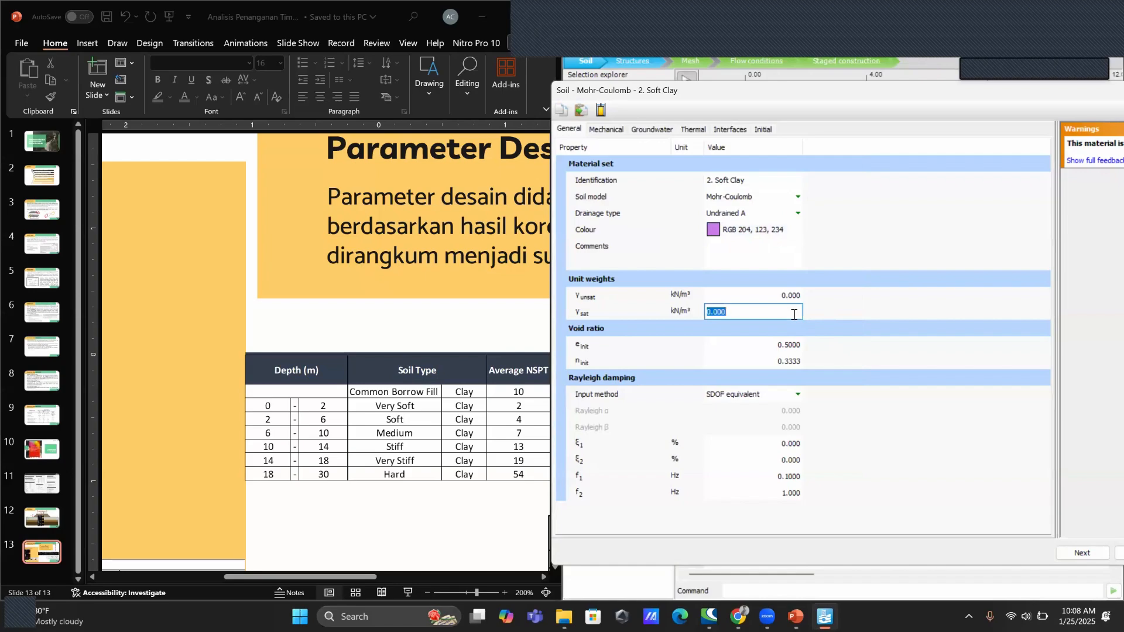
pyautogui.click(543, 578)
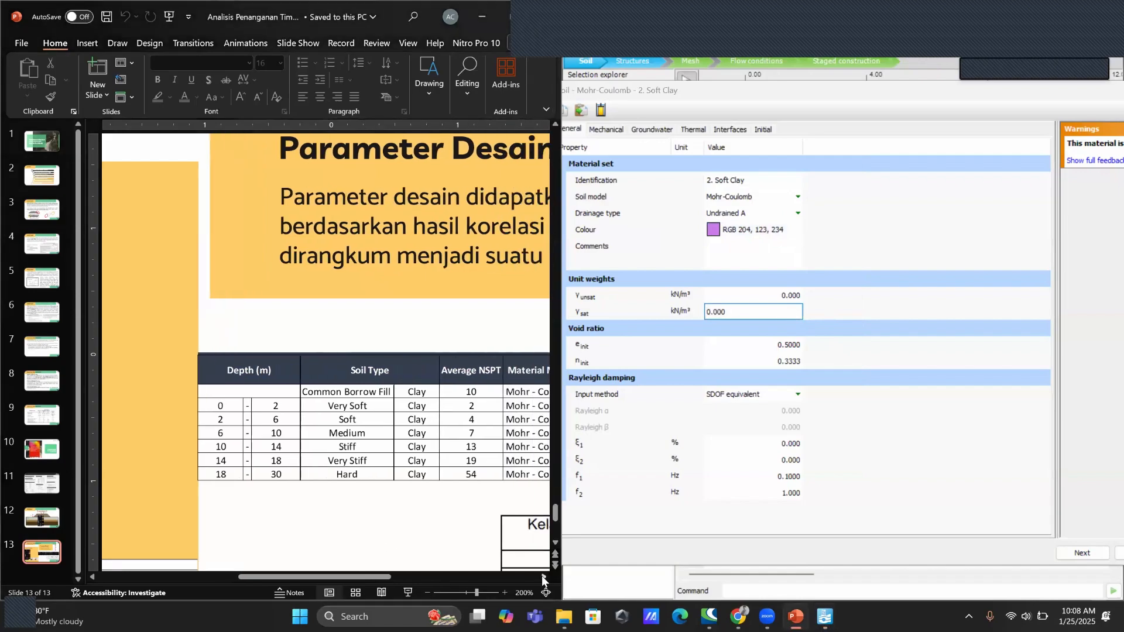
pyautogui.moveTo(543, 580); pyautogui.dragTo(542, 574)
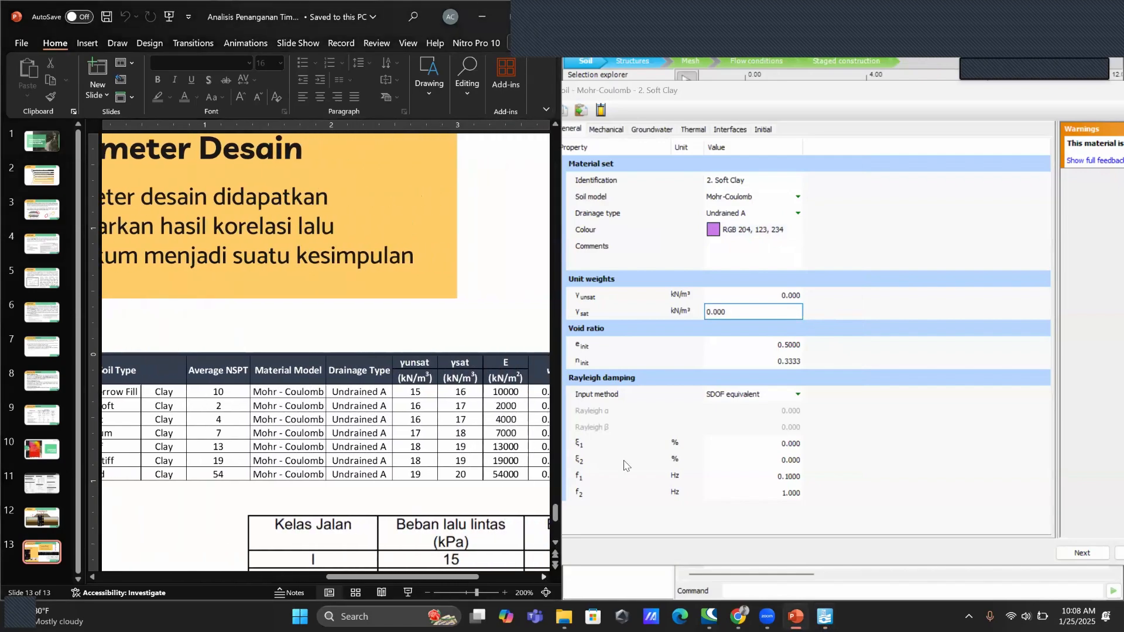
pyautogui.click(631, 321)
pyautogui.write('17')
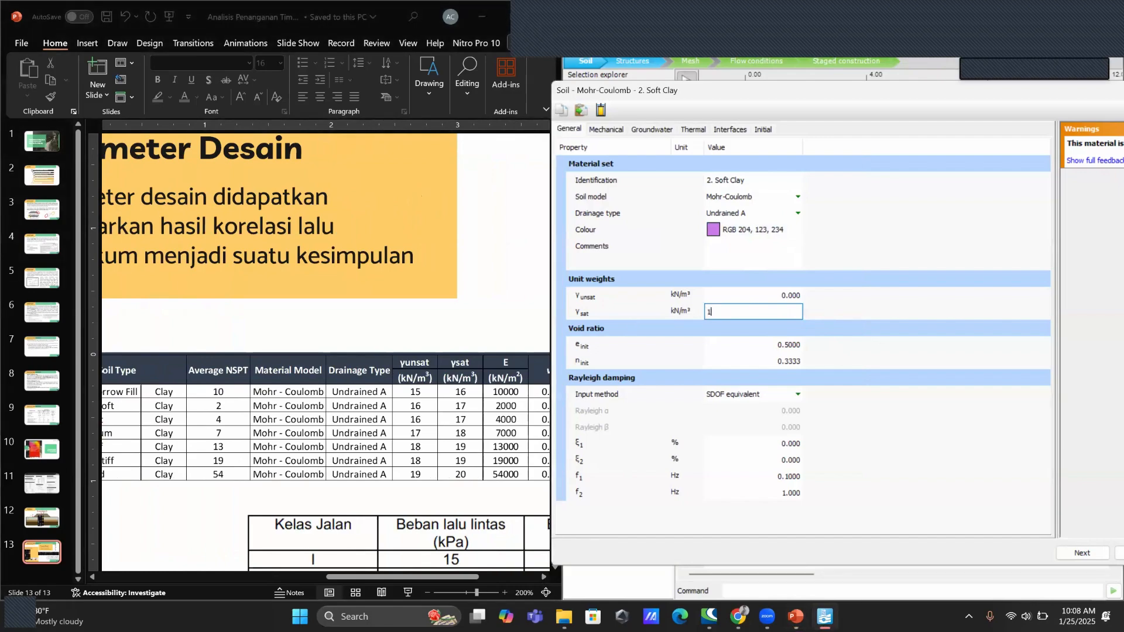
pyautogui.hotkey('shift', 'Tab')
pyautogui.write('16')
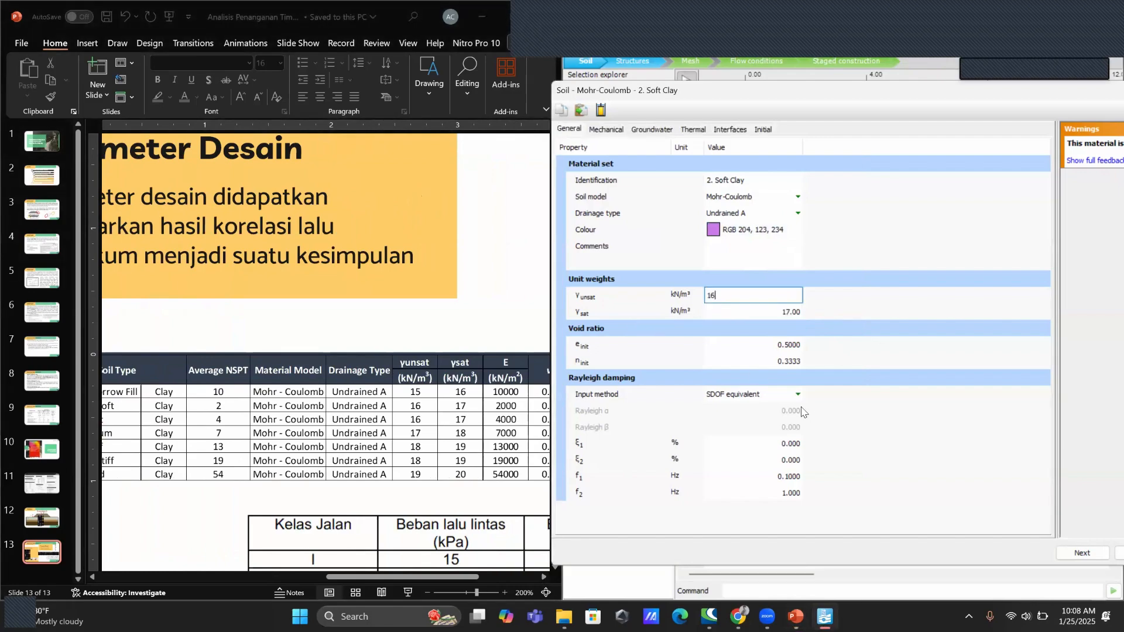
pyautogui.click(785, 396)
pyautogui.click(743, 410)
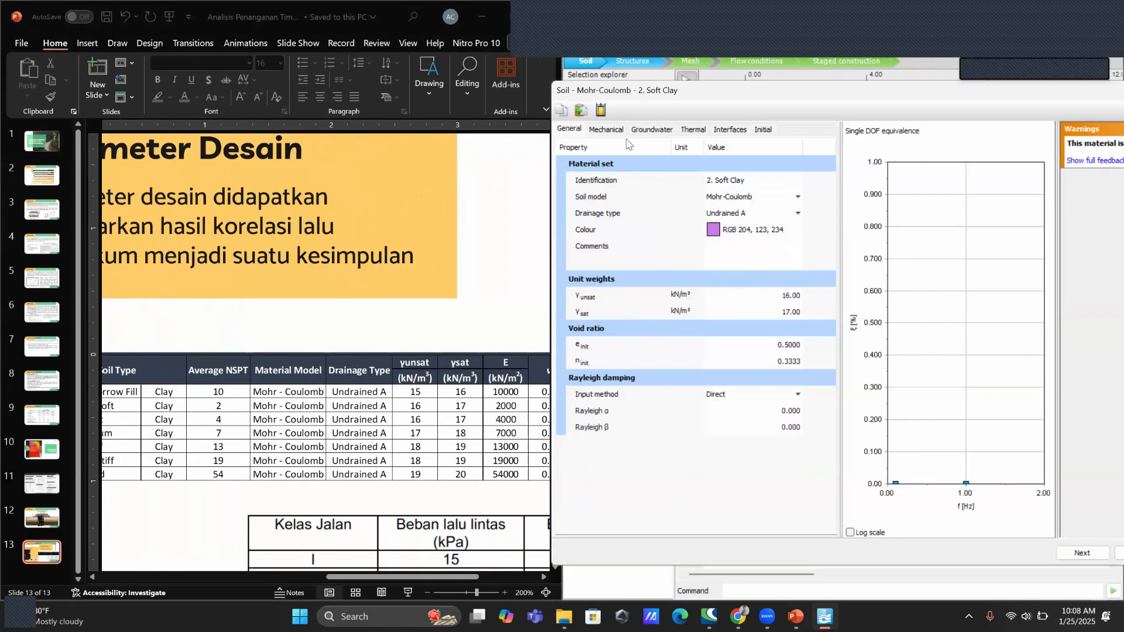
# Set the soft clay's stiffness E'ref to 4000 kN/m² and Poisson's ratio to 0.33 from the design table
pyautogui.click(606, 130)
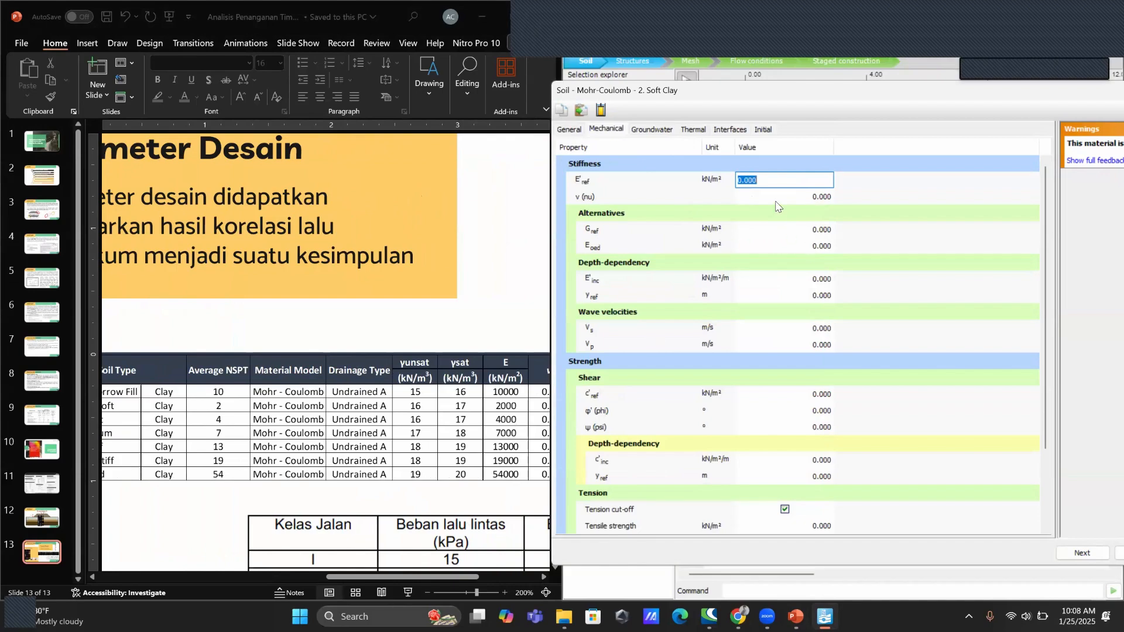
pyautogui.write('4')
pyautogui.press('Tab')
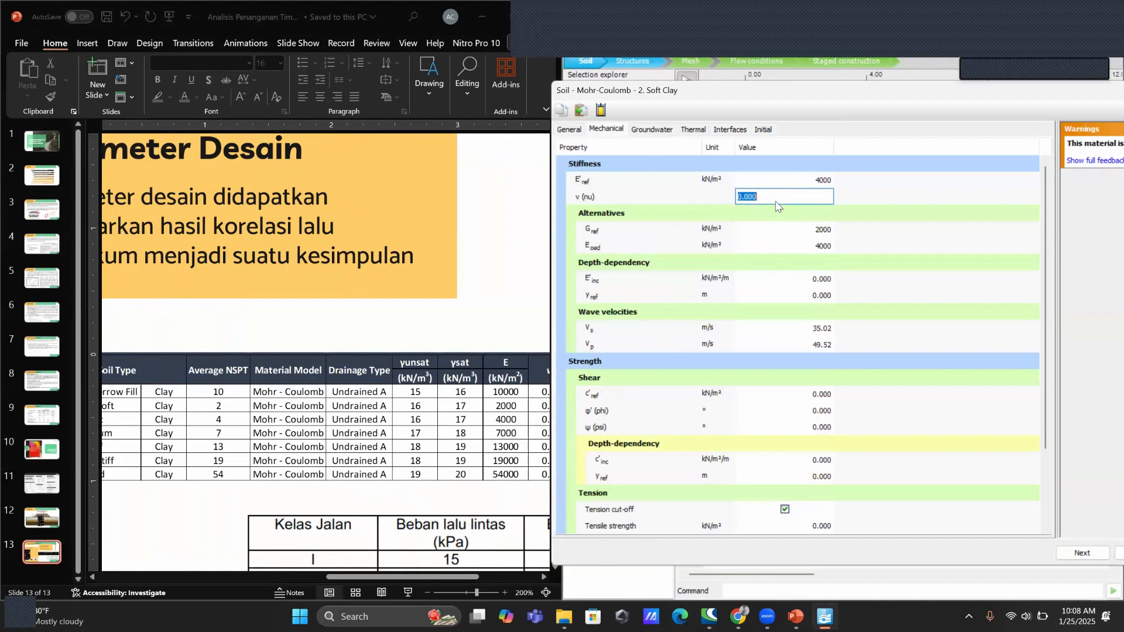
pyautogui.click(545, 576)
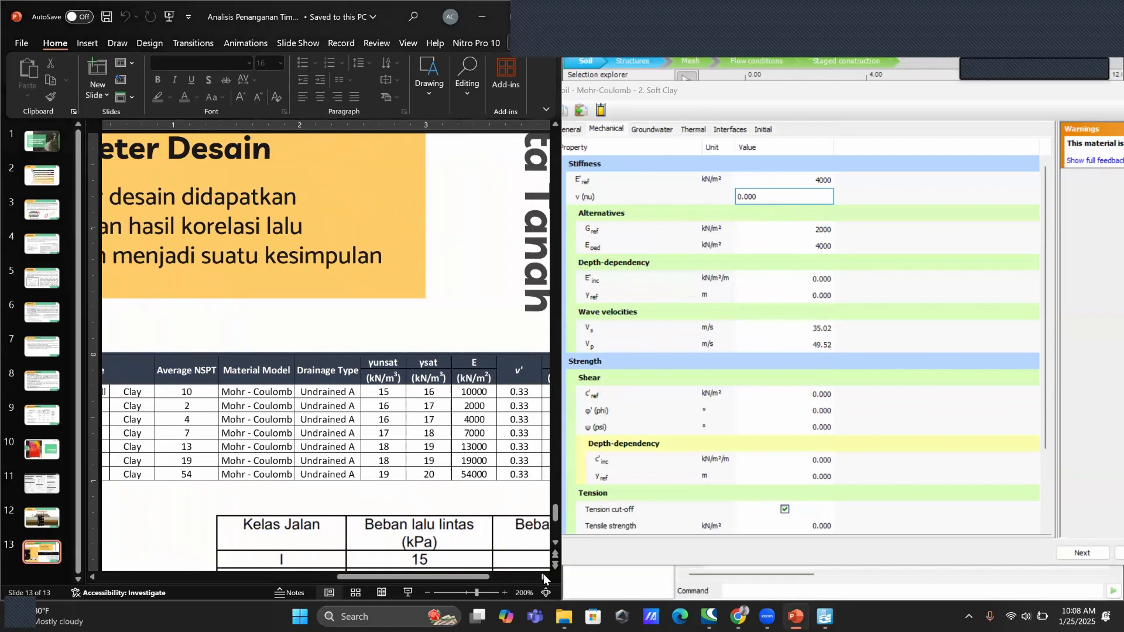
pyautogui.click(751, 197)
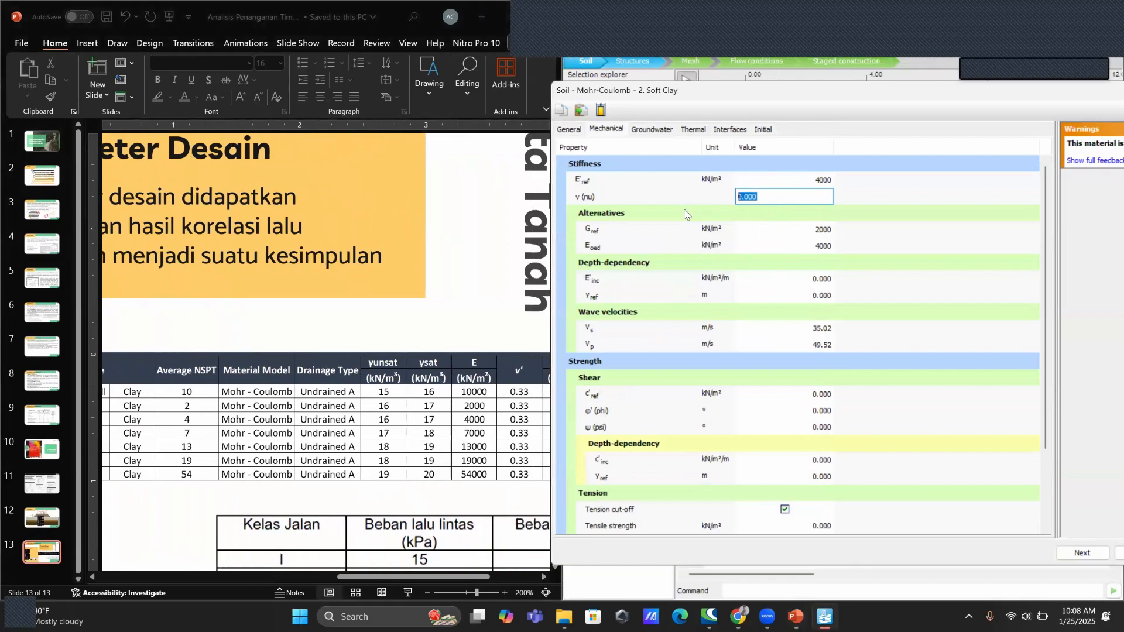
pyautogui.write('0.33')
pyautogui.press('Return')
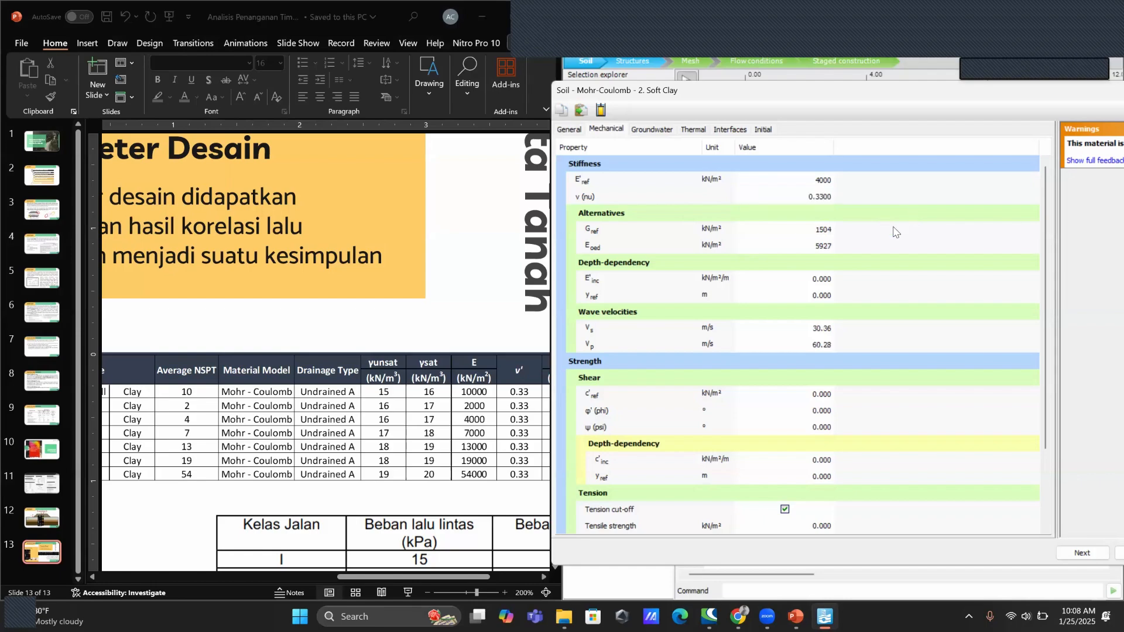
# Set the soft clay's cohesion c'ref to 2 kN/m² and friction angle φ' to 22° from the design table
pyautogui.click(819, 396)
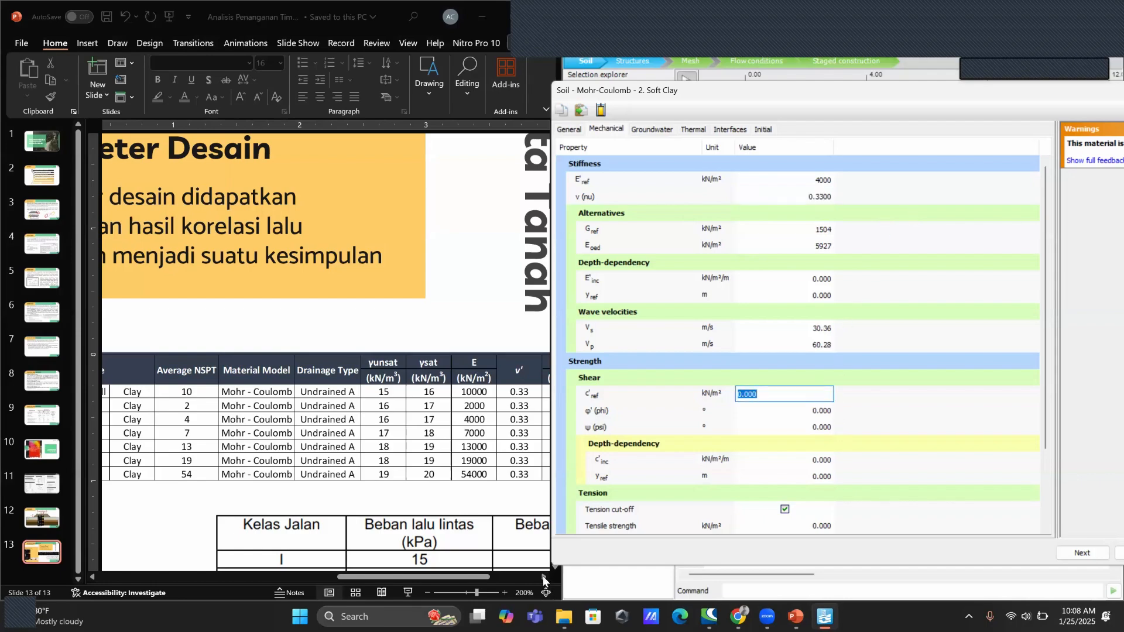
pyautogui.click(543, 578)
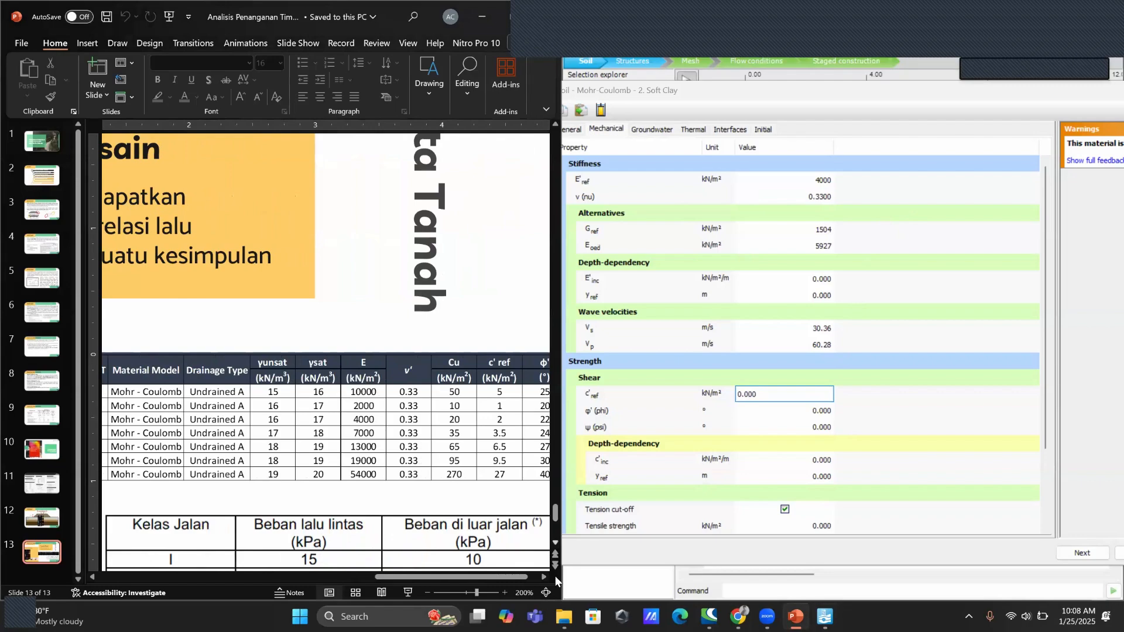
pyautogui.click(544, 578)
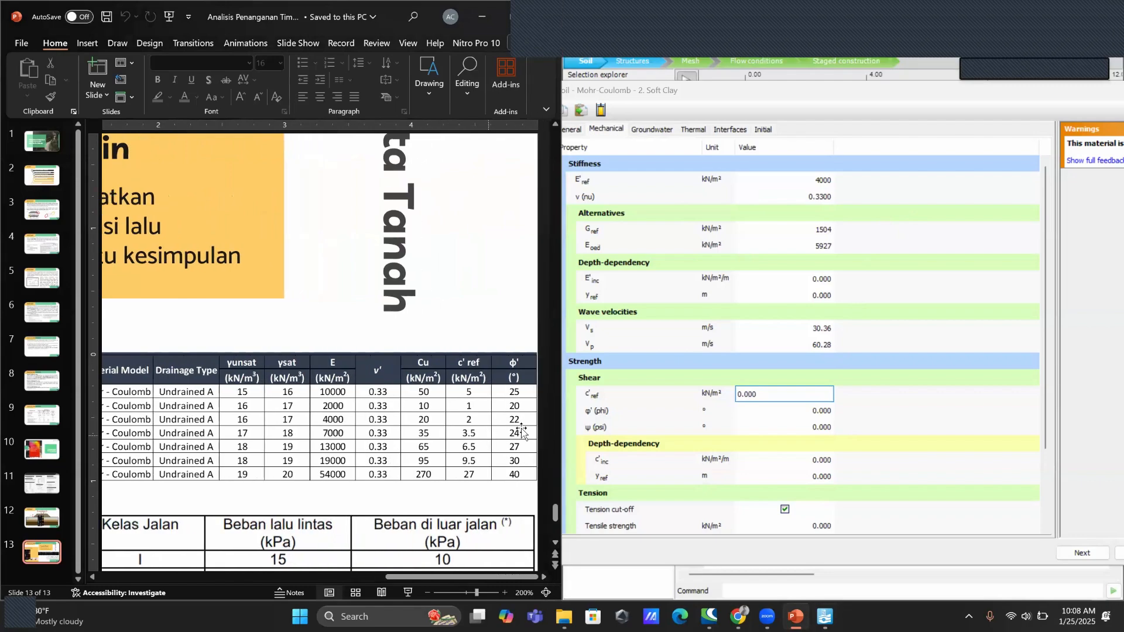
pyautogui.click(732, 399)
pyautogui.write('2')
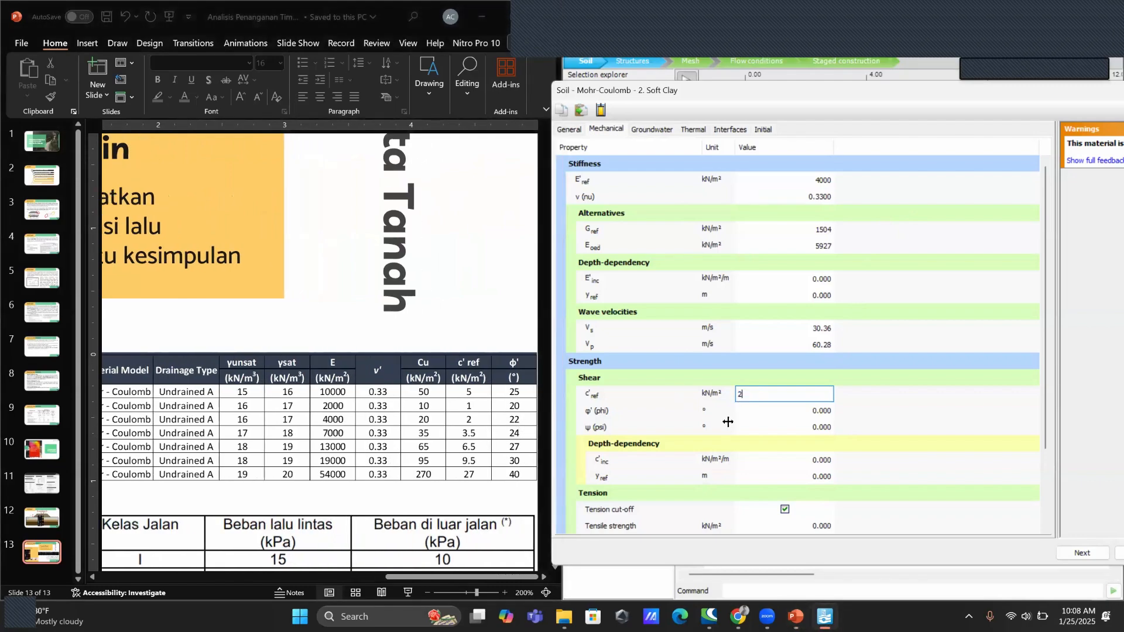
pyautogui.click(786, 416)
pyautogui.write('22')
pyautogui.click(865, 439)
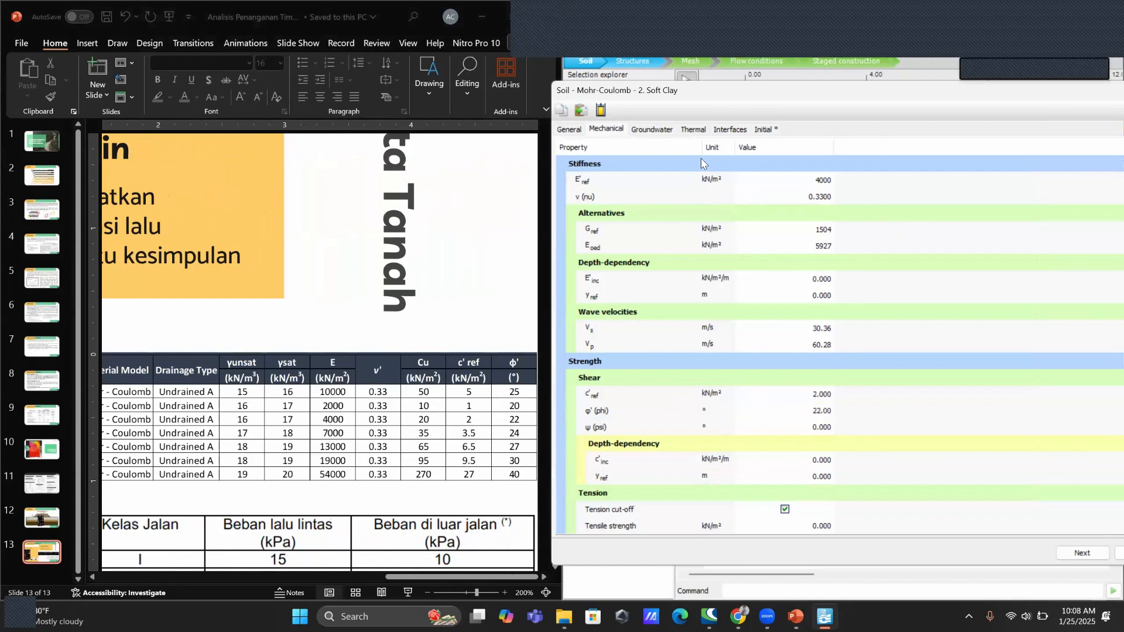
# Set the soft clay's groundwater classification type to USDA with soil class Clay, and save the material
pyautogui.click(651, 130)
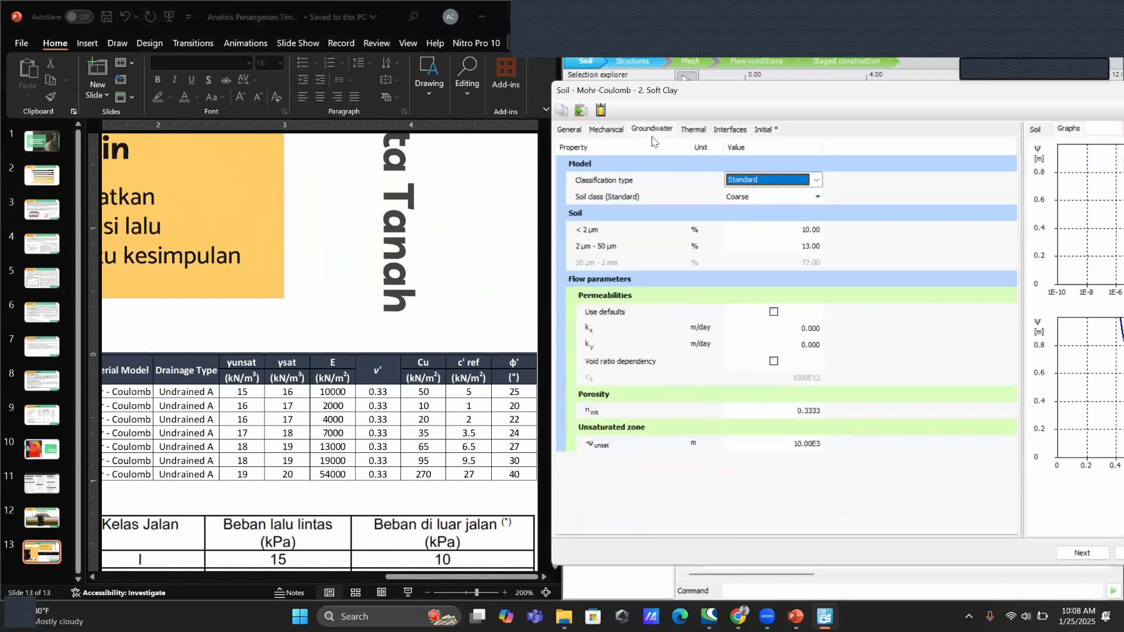
pyautogui.click(762, 183)
pyautogui.click(756, 219)
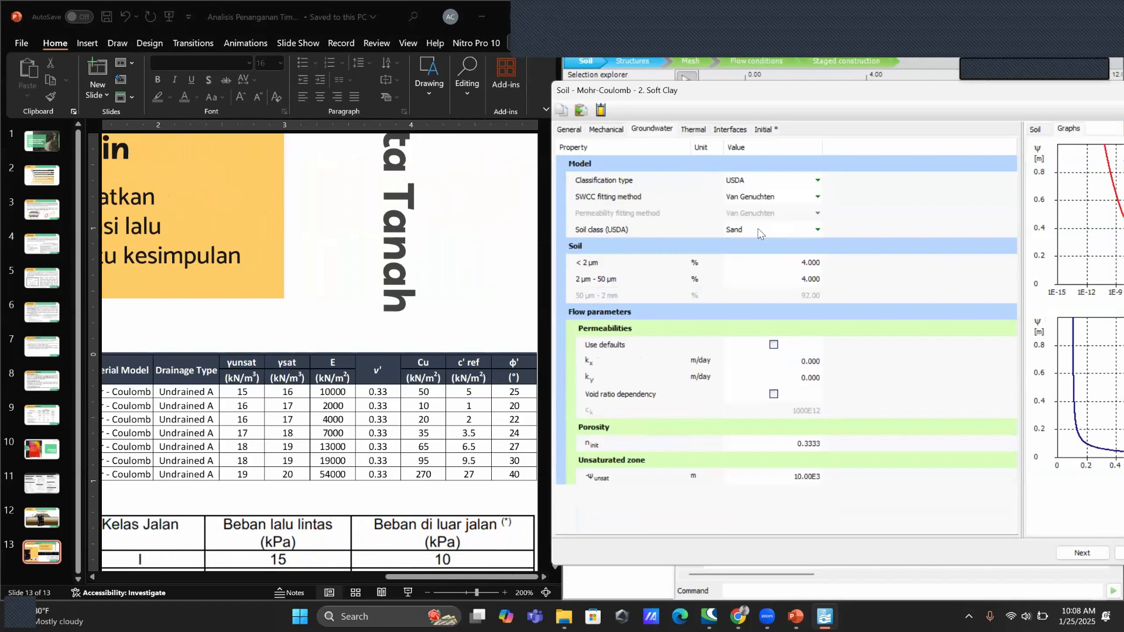
pyautogui.click(758, 230)
pyautogui.click(760, 369)
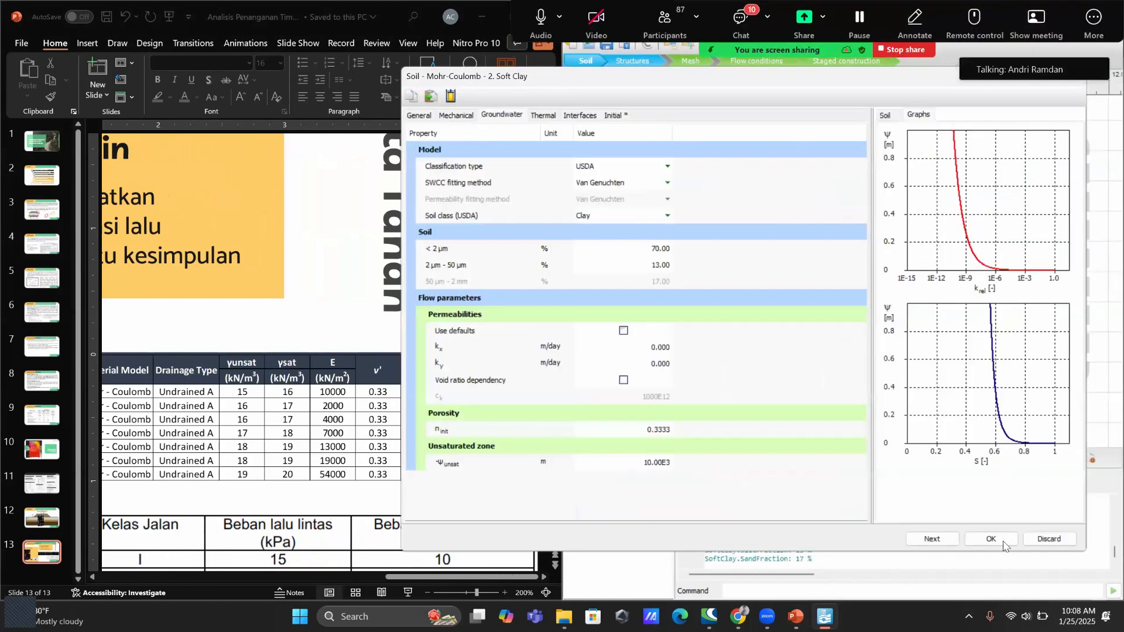
pyautogui.click(1119, 552)
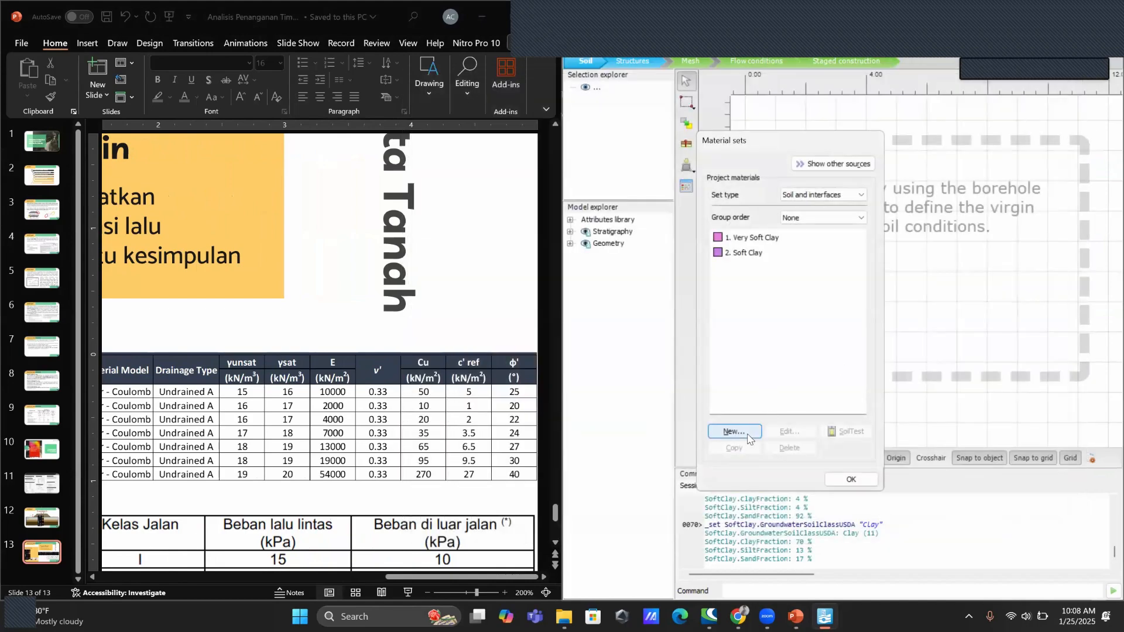
# Create a new Mohr-Coulomb soil material identified as "3. Medium Clay", following the design table's soil types
pyautogui.click(734, 431)
pyautogui.write('3.')
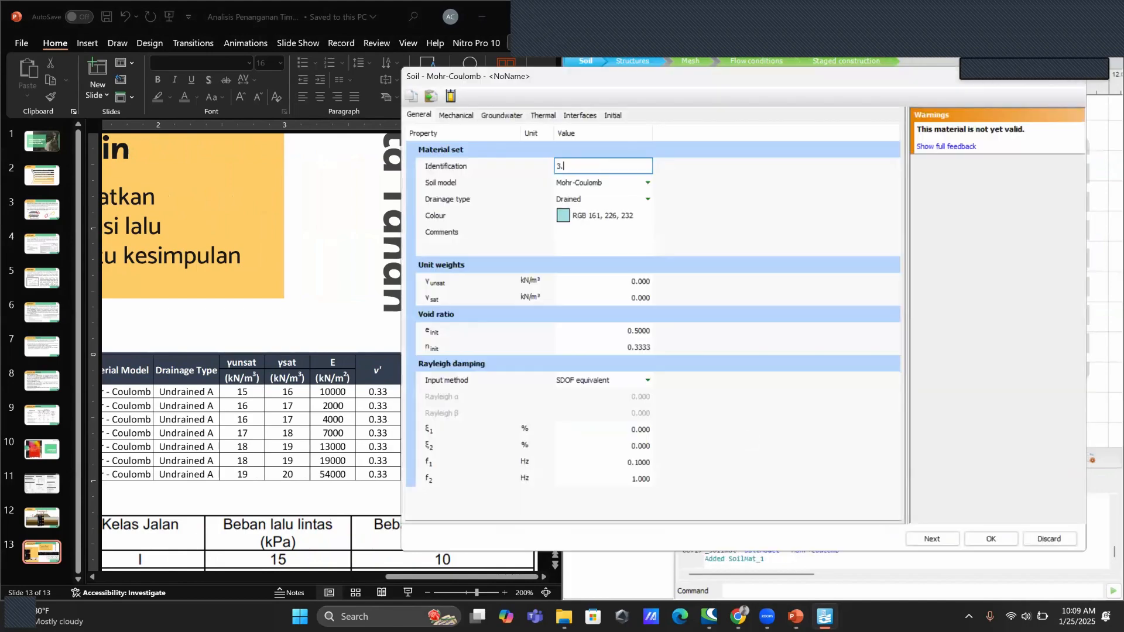
pyautogui.moveTo(462, 575); pyautogui.dragTo(331, 576)
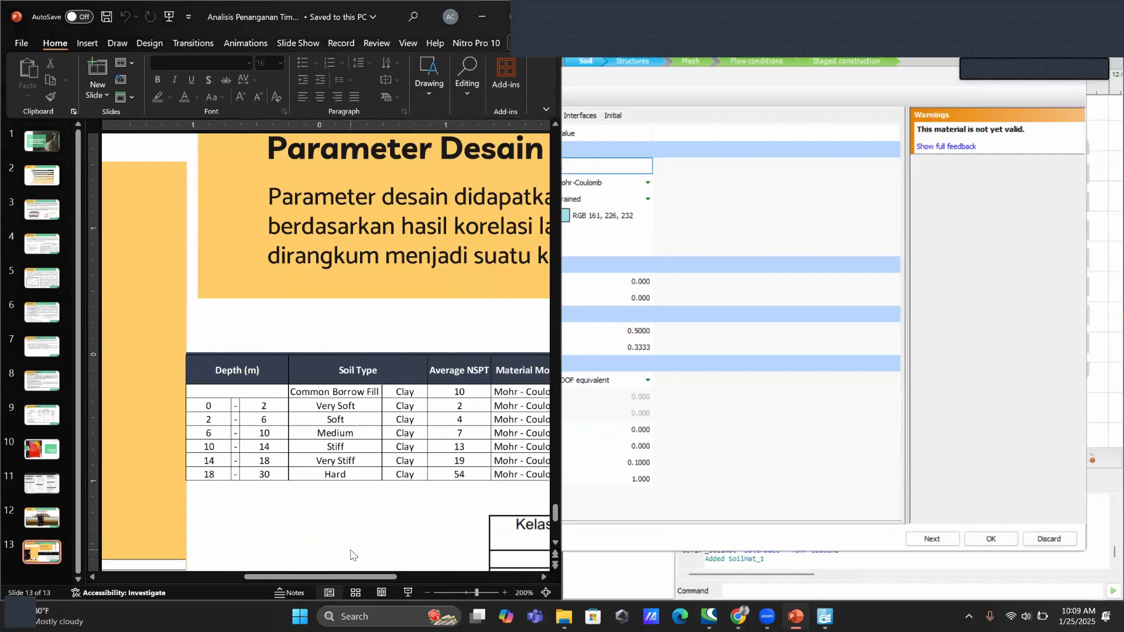
pyautogui.click(614, 166)
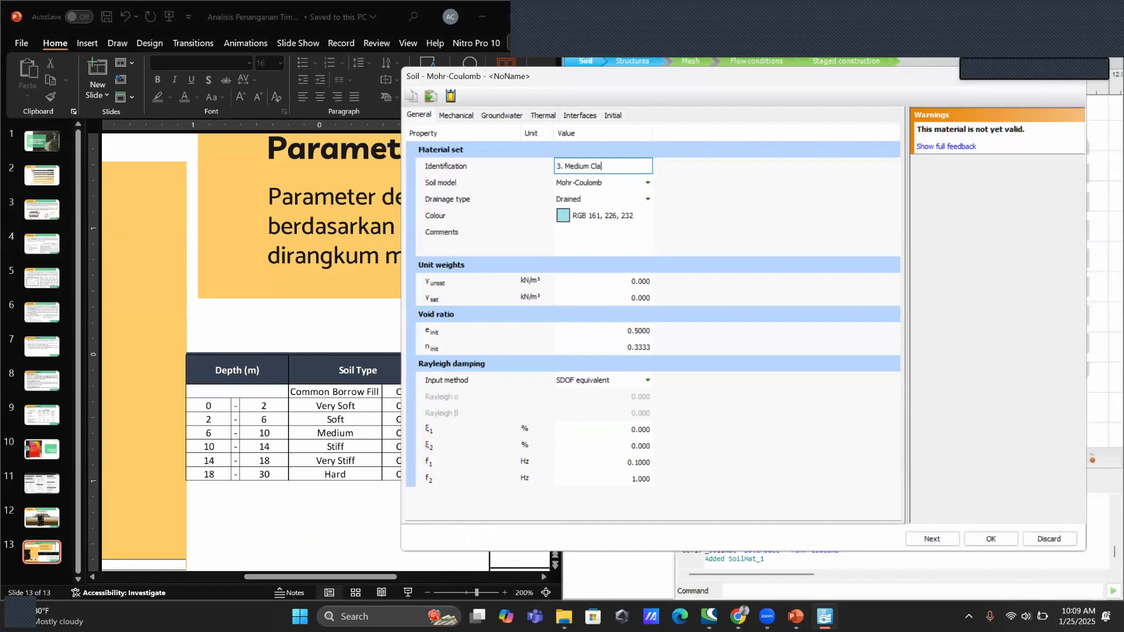
pyautogui.click(606, 184)
# Set the medium clay's drainage type to Undrained A and its colour to the favourite purple, RGB 186, 123, 234
pyautogui.click(599, 202)
pyautogui.click(598, 202)
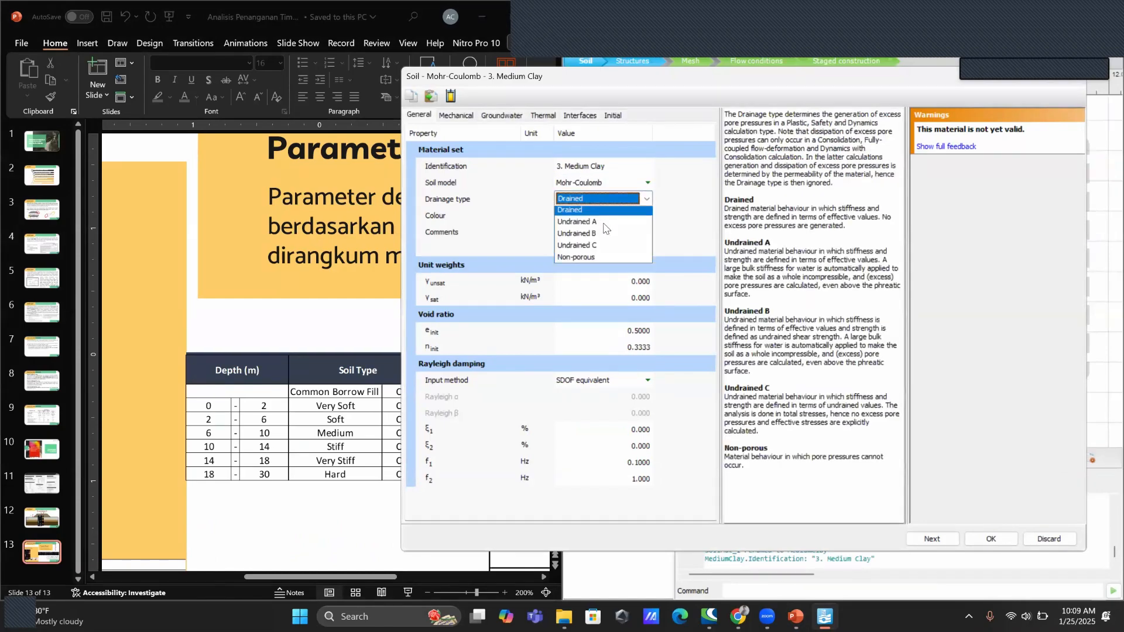
pyautogui.click(605, 225)
pyautogui.click(621, 216)
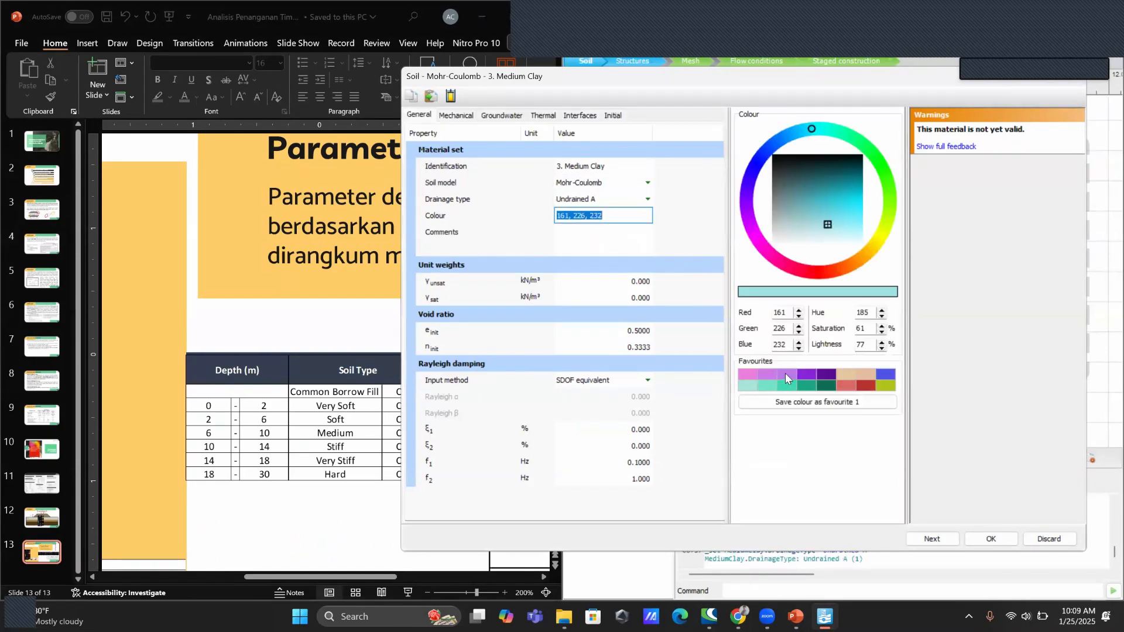
pyautogui.click(785, 373)
# Set the medium clay's saturated unit weight to 18 kN/m³, unsaturated unit weight to 17 kN/m³, and Rayleigh damping input method to Direct
pyautogui.click(620, 301)
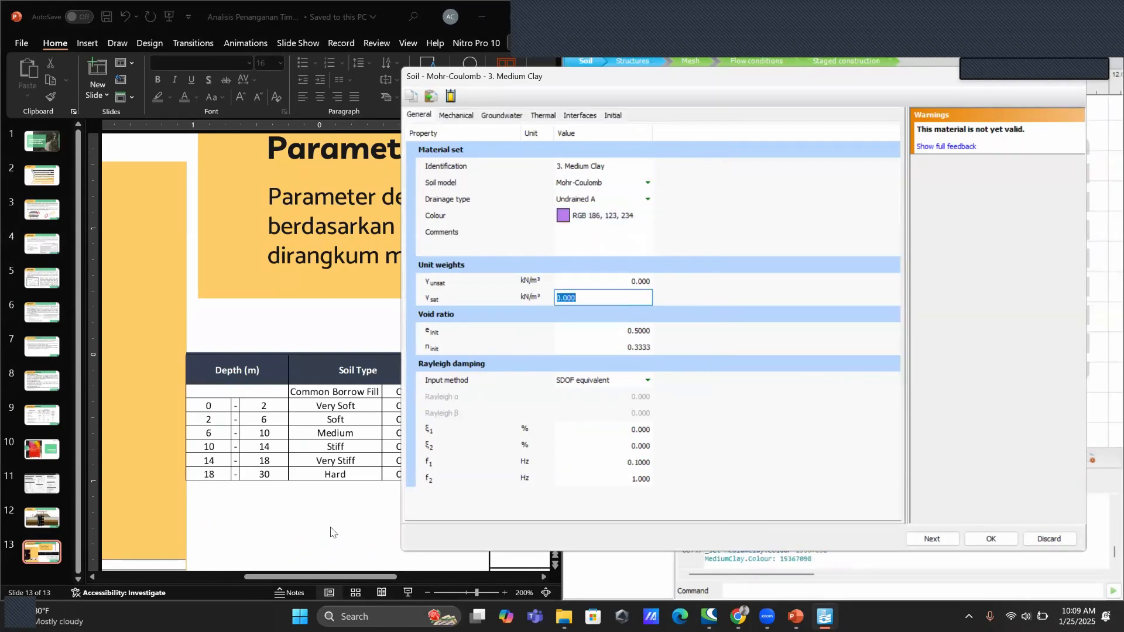
pyautogui.click(541, 580)
pyautogui.moveTo(540, 579); pyautogui.dragTo(545, 578)
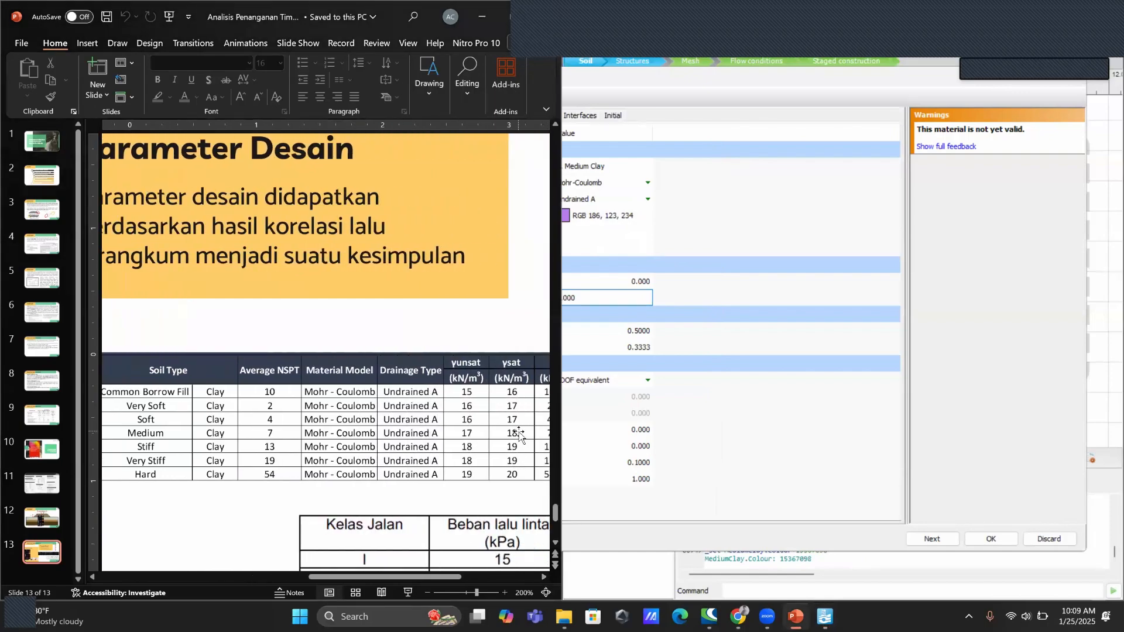
pyautogui.click(627, 297)
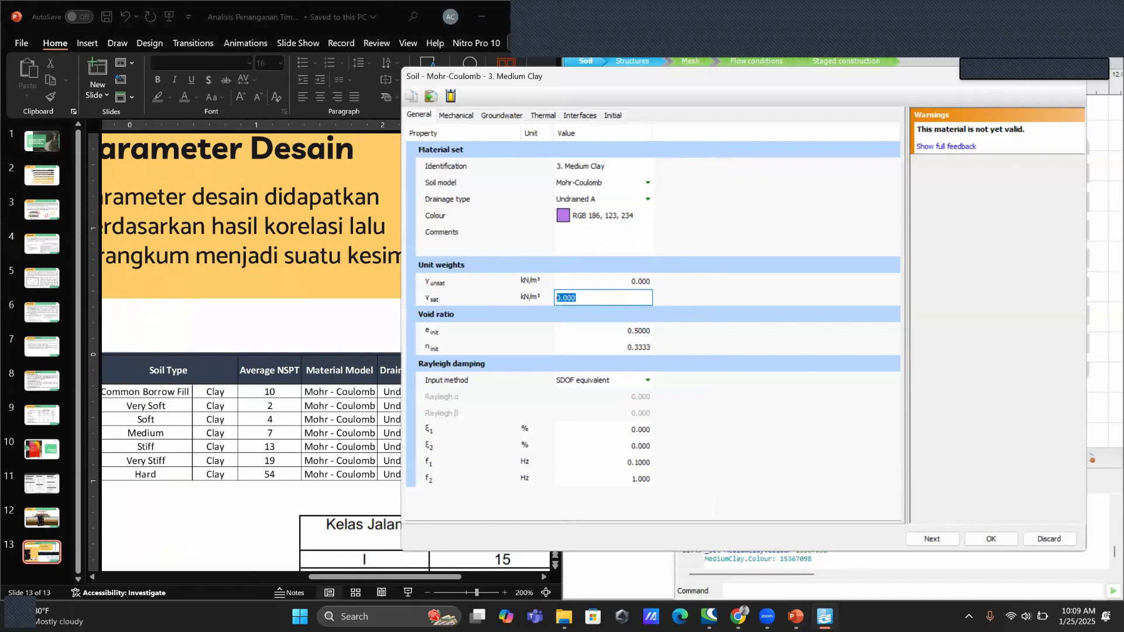
pyautogui.write('18')
pyautogui.hotkey('shift', 'Tab')
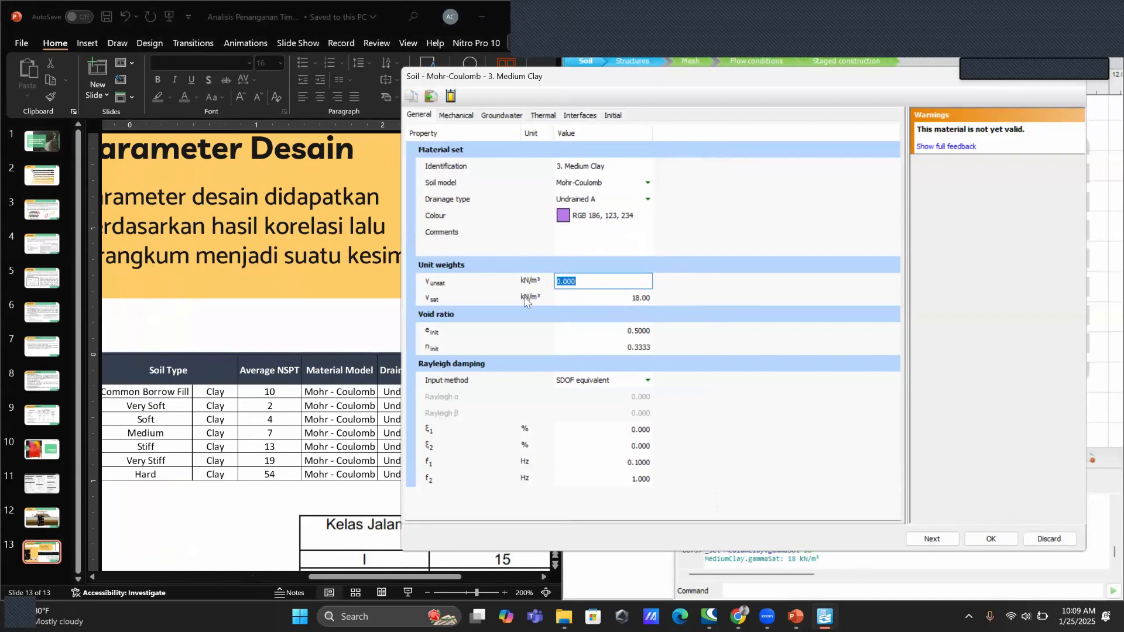
pyautogui.write('17')
pyautogui.click(631, 382)
pyautogui.click(580, 397)
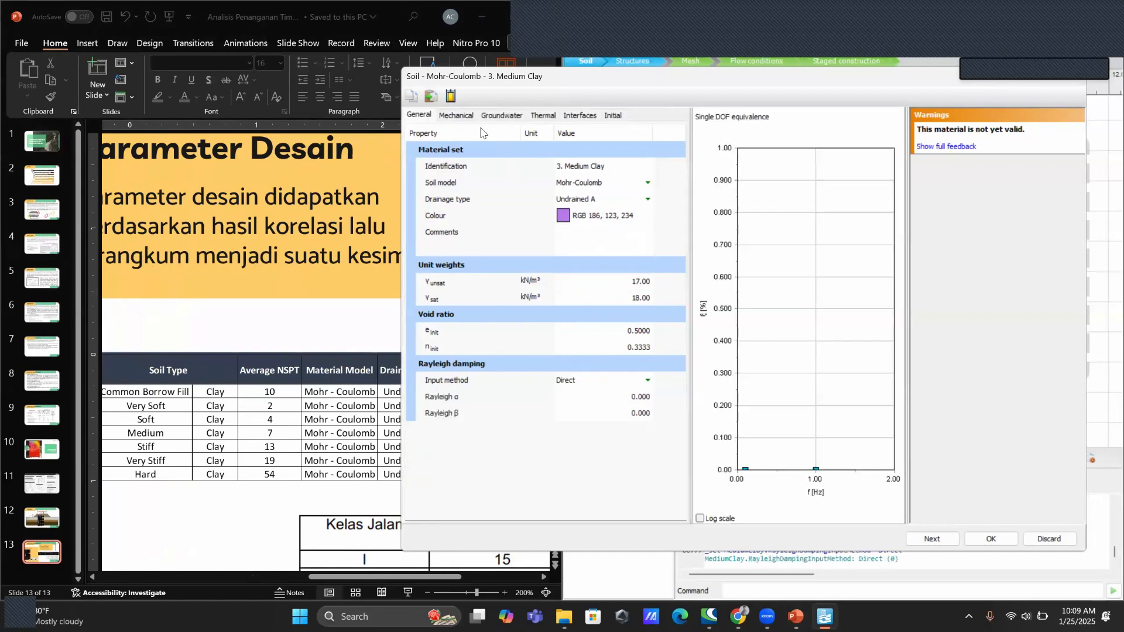
# Set the medium clay's stiffness E'ref to 7000 kN/m² and Poisson's ratio to 0.33 from the design table
pyautogui.click(456, 116)
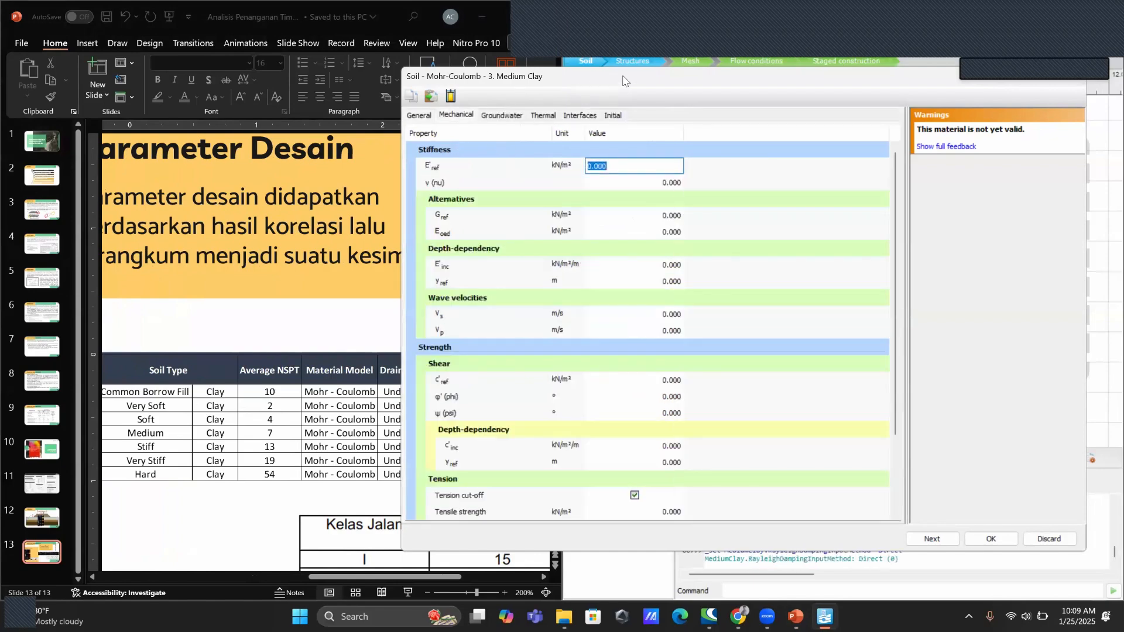
pyautogui.moveTo(414, 80); pyautogui.dragTo(623, 76)
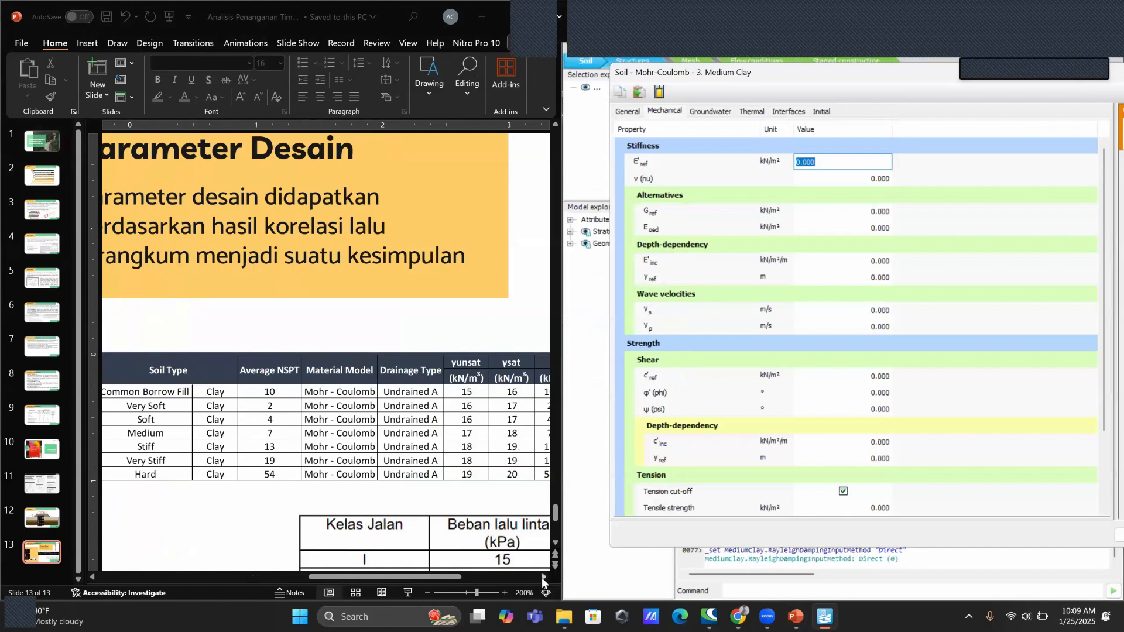
pyautogui.click(542, 577)
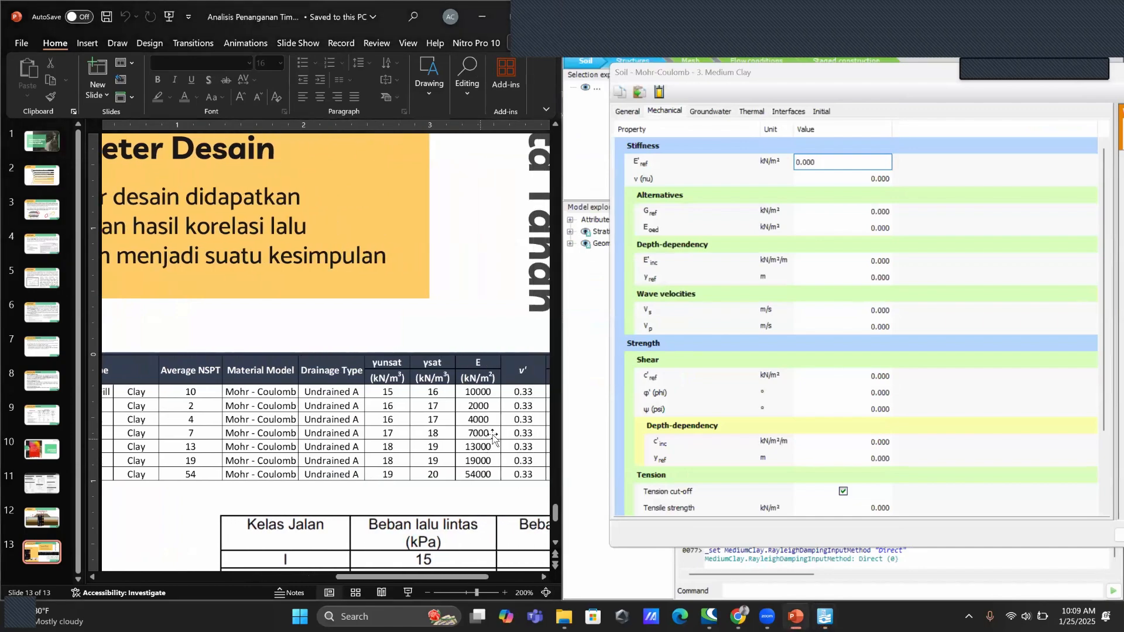
pyautogui.click(747, 169)
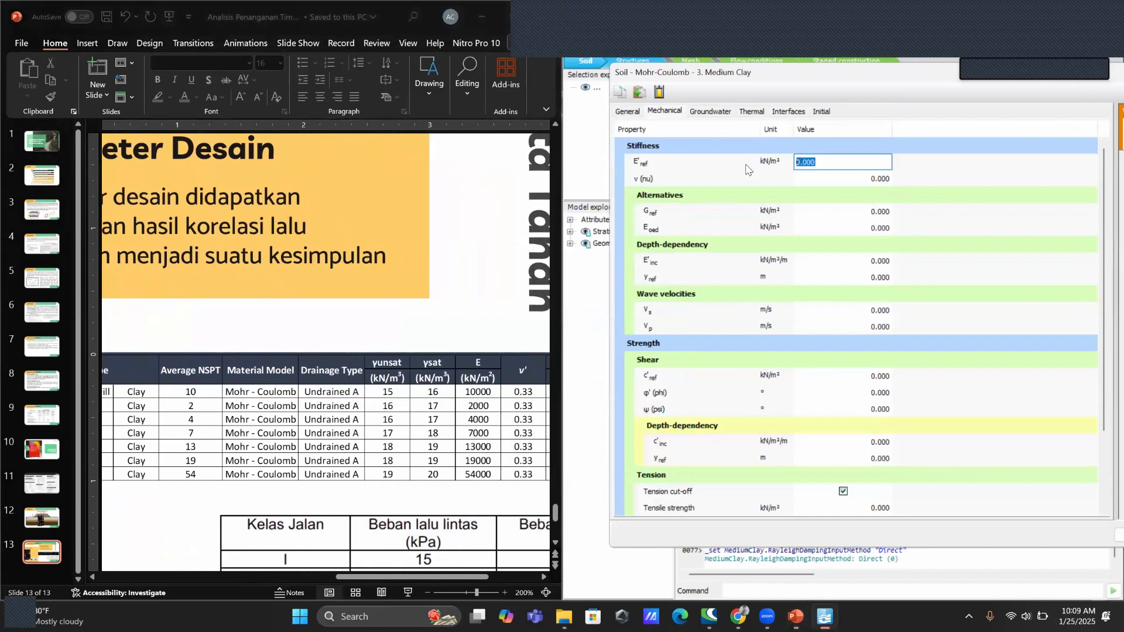
pyautogui.write('700')
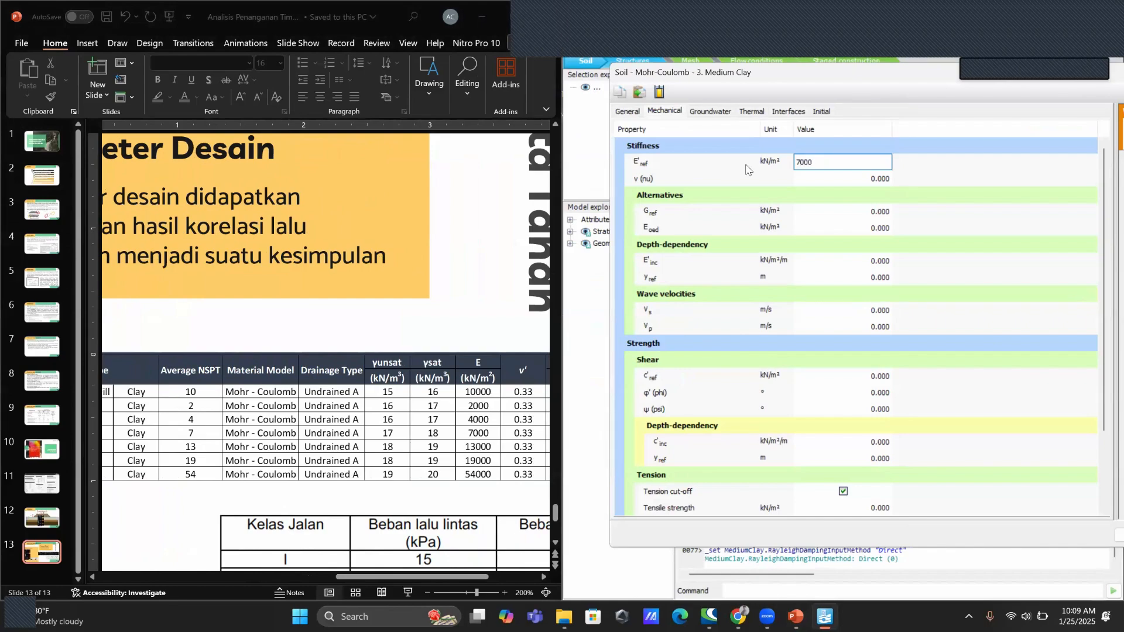
pyautogui.press('Tab')
pyautogui.write('.3')
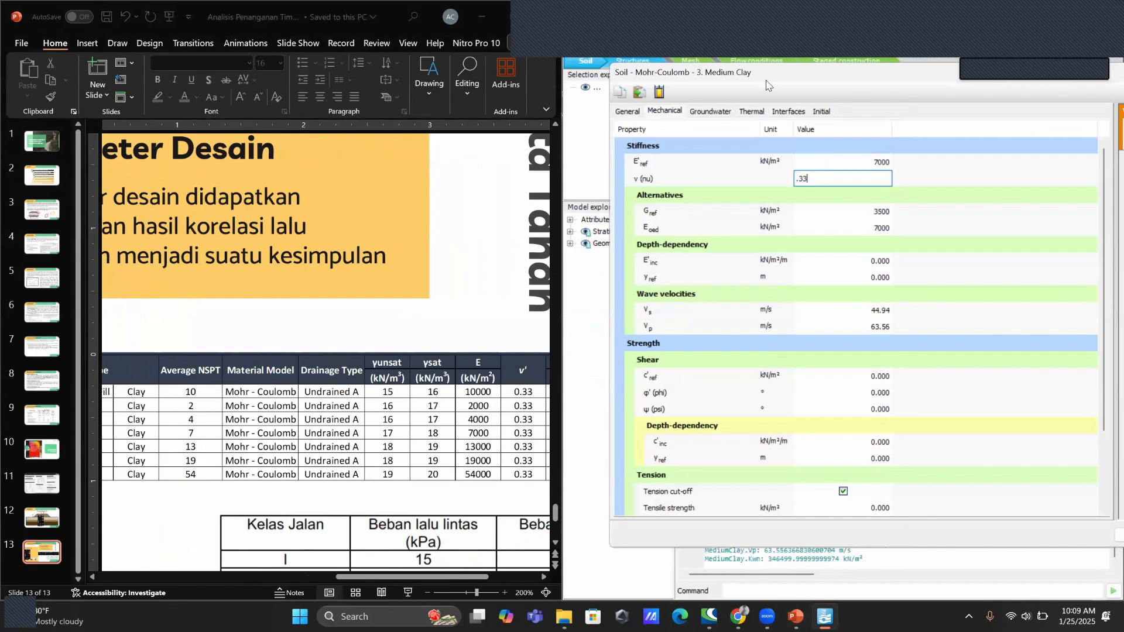
pyautogui.press('Return')
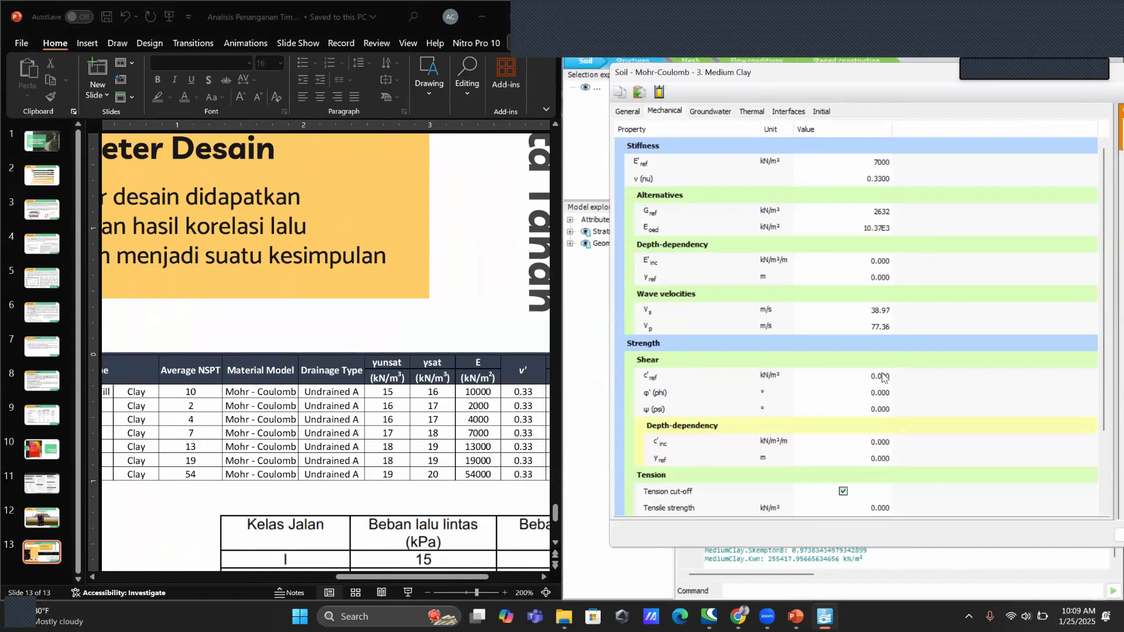
# Set the medium clay's cohesion c'ref to 3.5 kN/m² and friction angle φ' to 24° from the design table
pyautogui.click(882, 377)
pyautogui.click(544, 577)
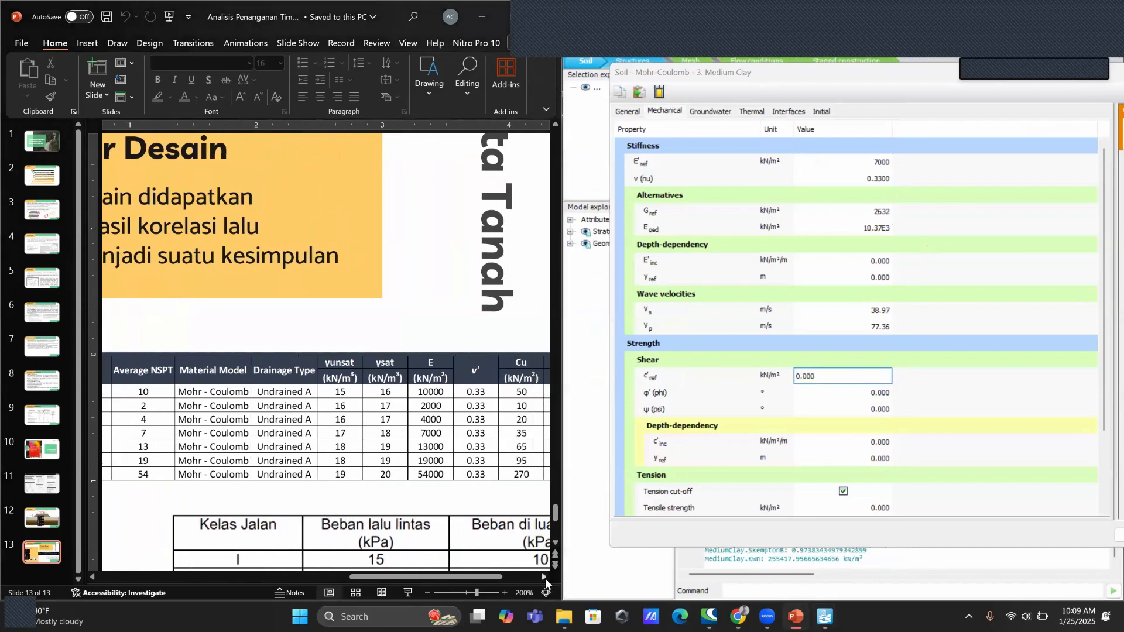
pyautogui.click(545, 578)
pyautogui.click(545, 578)
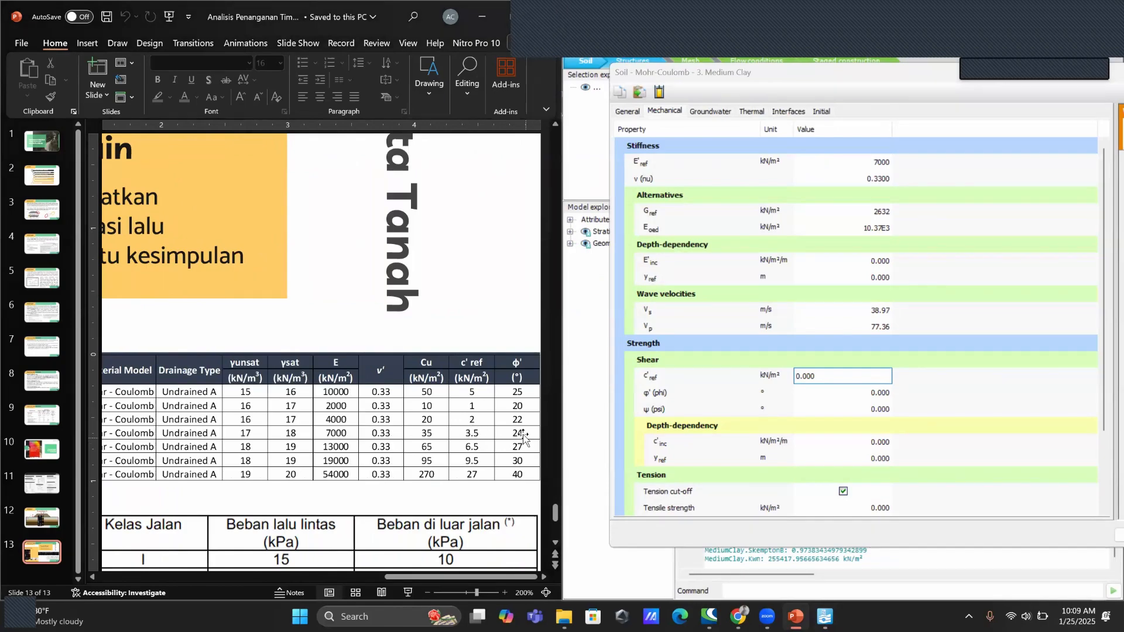
pyautogui.click(769, 376)
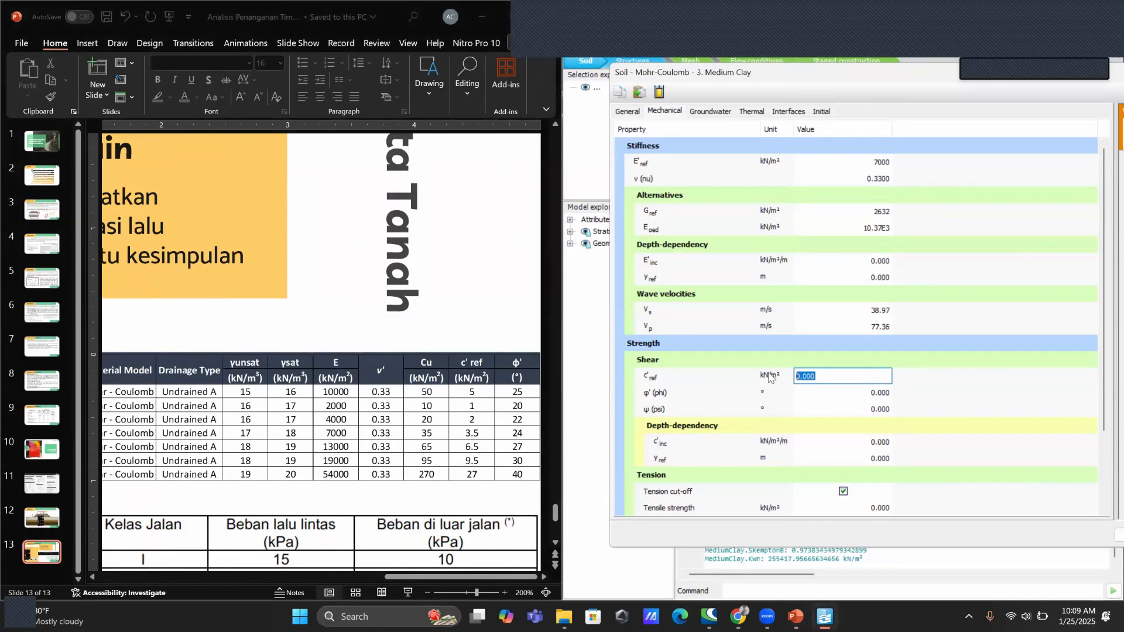
pyautogui.write('3.5')
pyautogui.click(878, 393)
pyautogui.write('24')
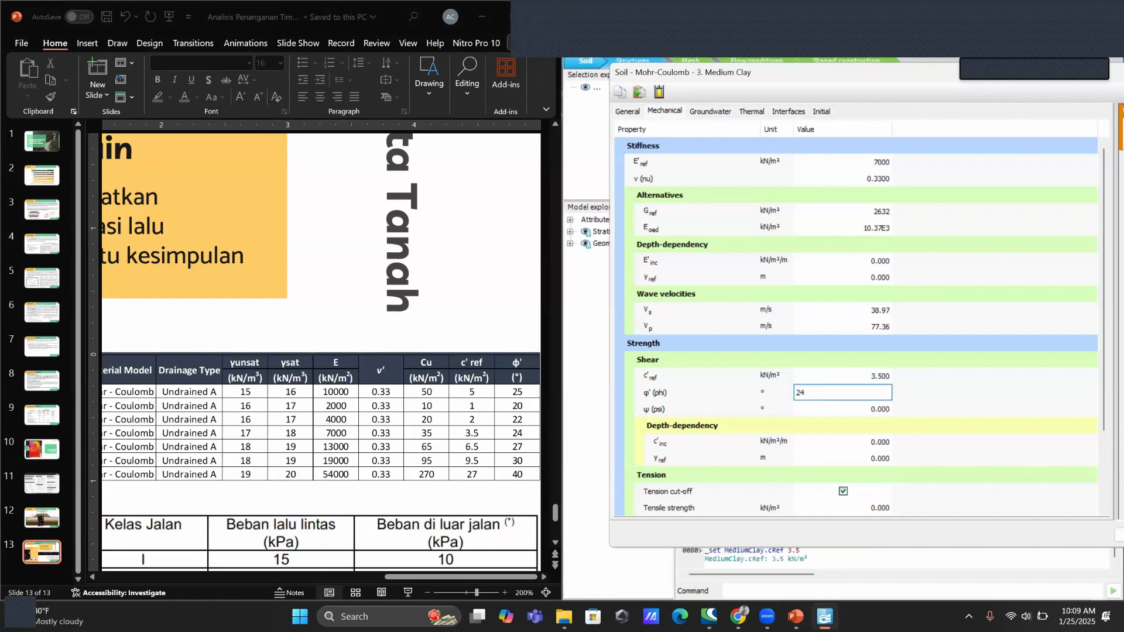
pyautogui.press('Return')
# Set the medium clay's groundwater classification to USDA with soil class Clay, enable default permeabilities, and save the material
pyautogui.click(721, 112)
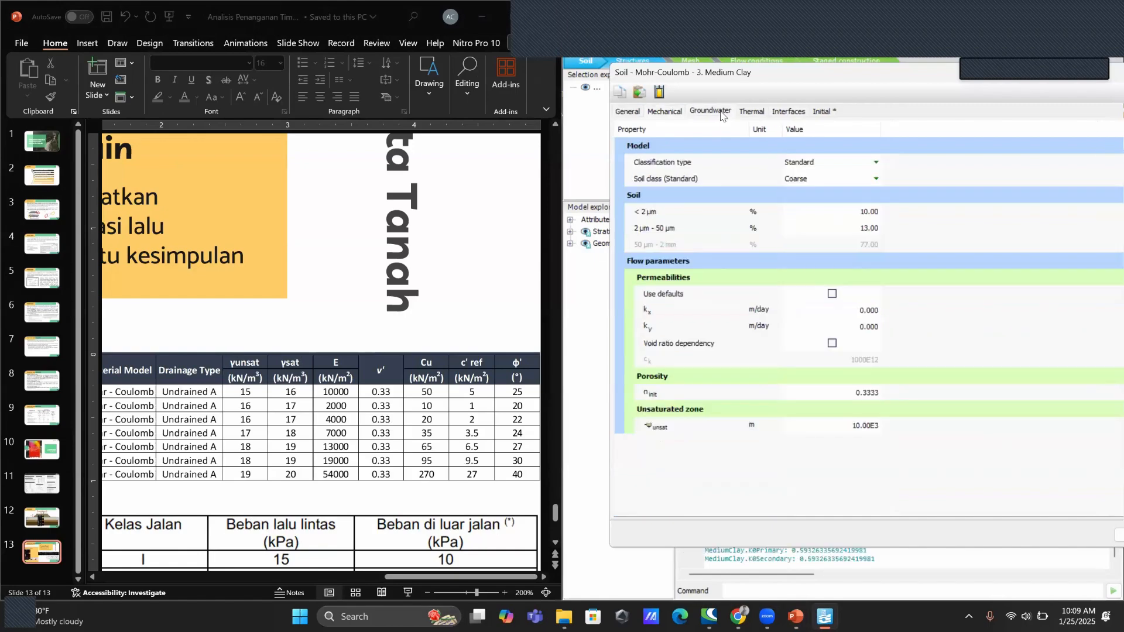
pyautogui.click(837, 168)
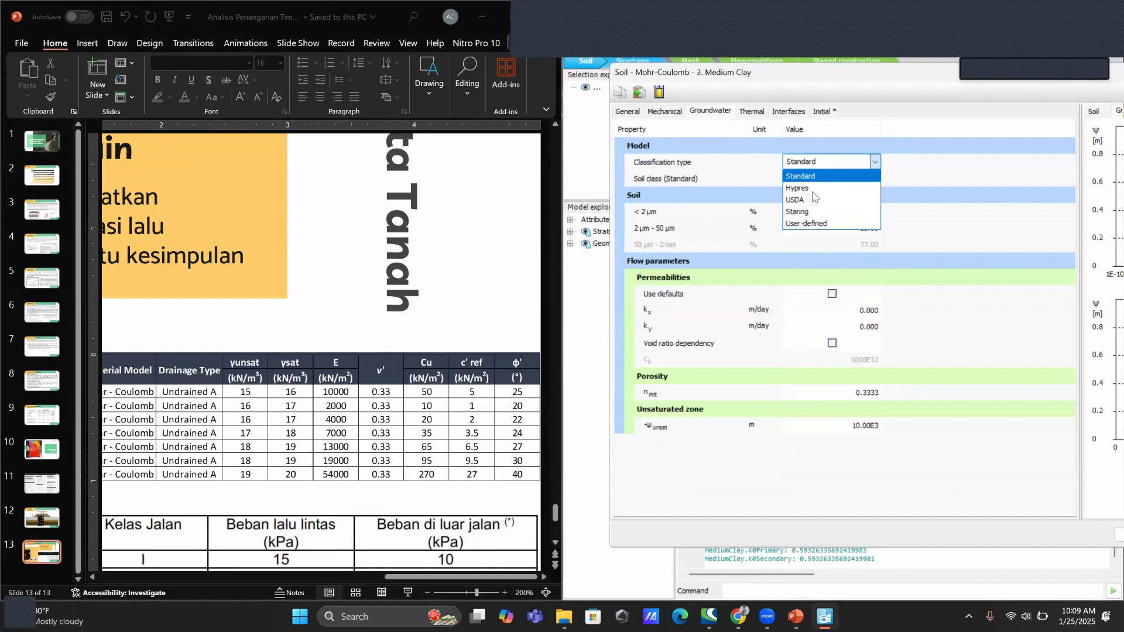
pyautogui.click(813, 198)
pyautogui.click(811, 212)
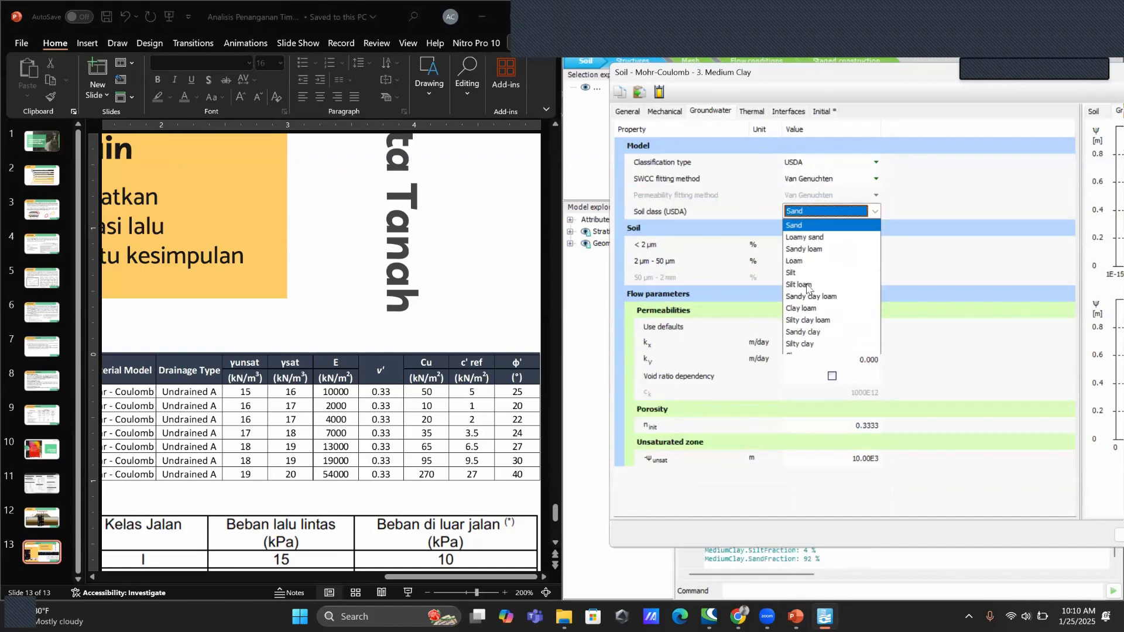
pyautogui.click(825, 346)
pyautogui.click(832, 326)
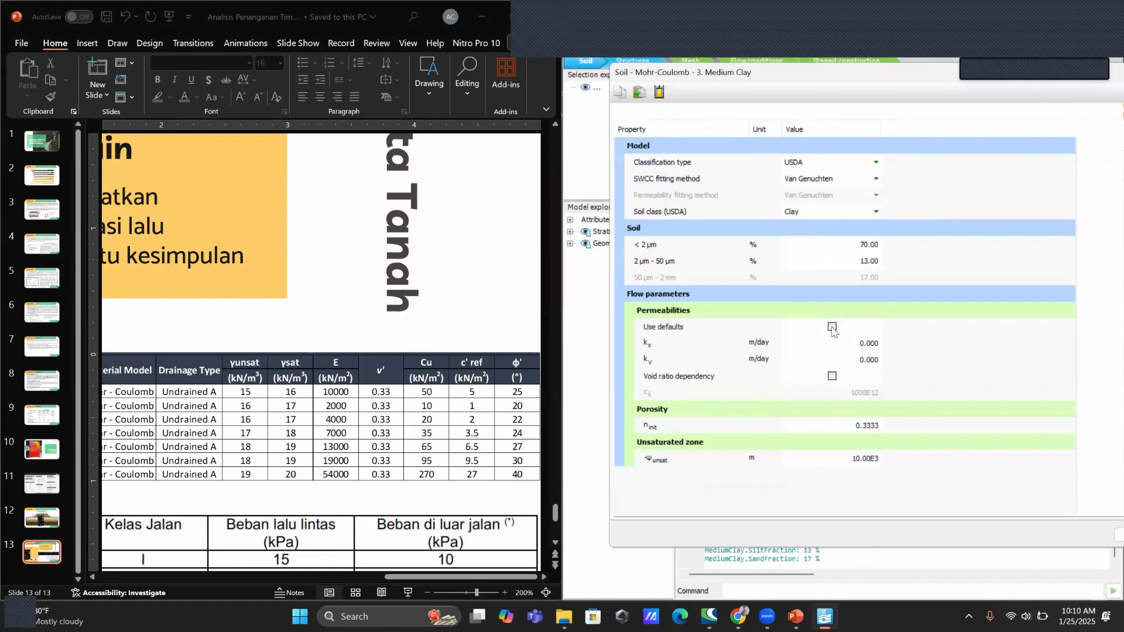
pyautogui.moveTo(926, 86); pyautogui.dragTo(775, 95)
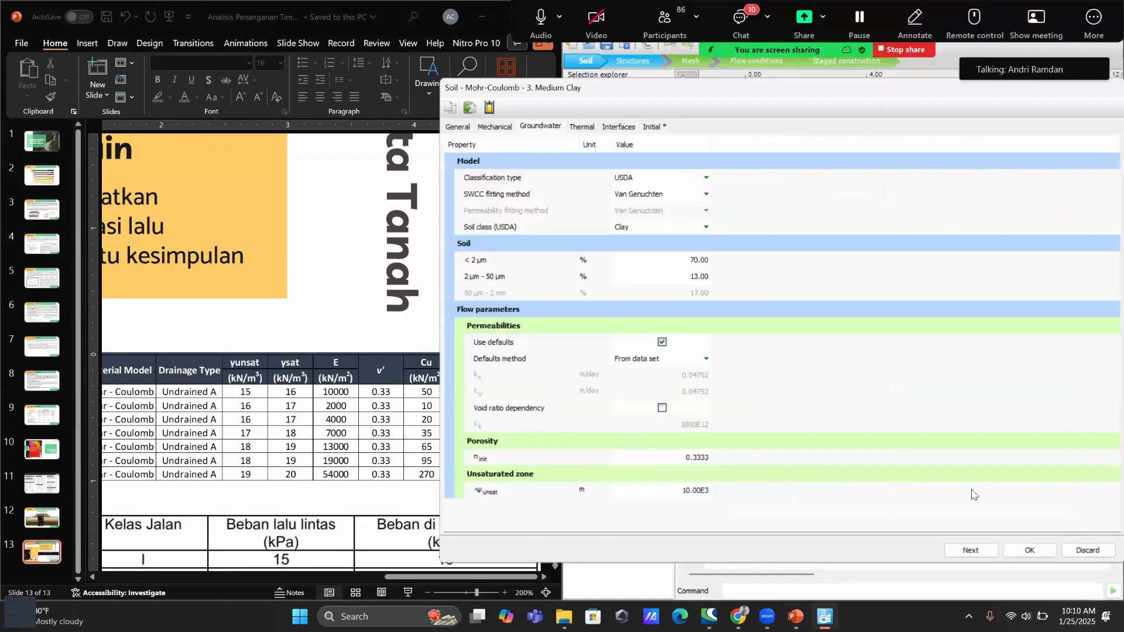
pyautogui.click(955, 547)
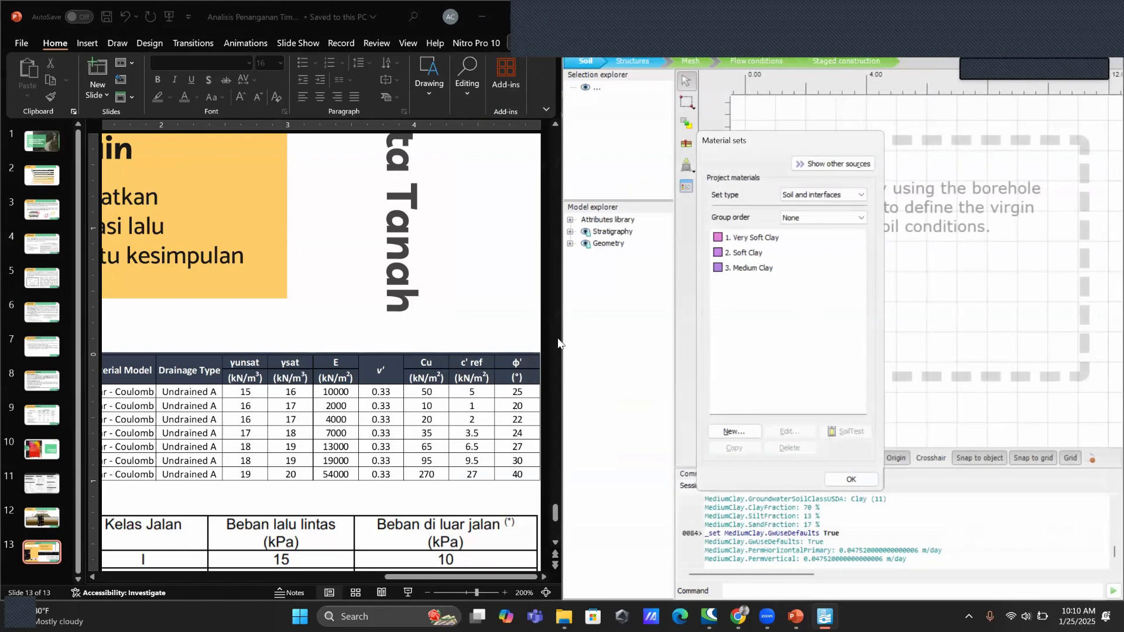
# Create a new soil material and name it "4. Stiff Clay" according to the design parameter table
pyautogui.click(461, 575)
pyautogui.click(165, 576)
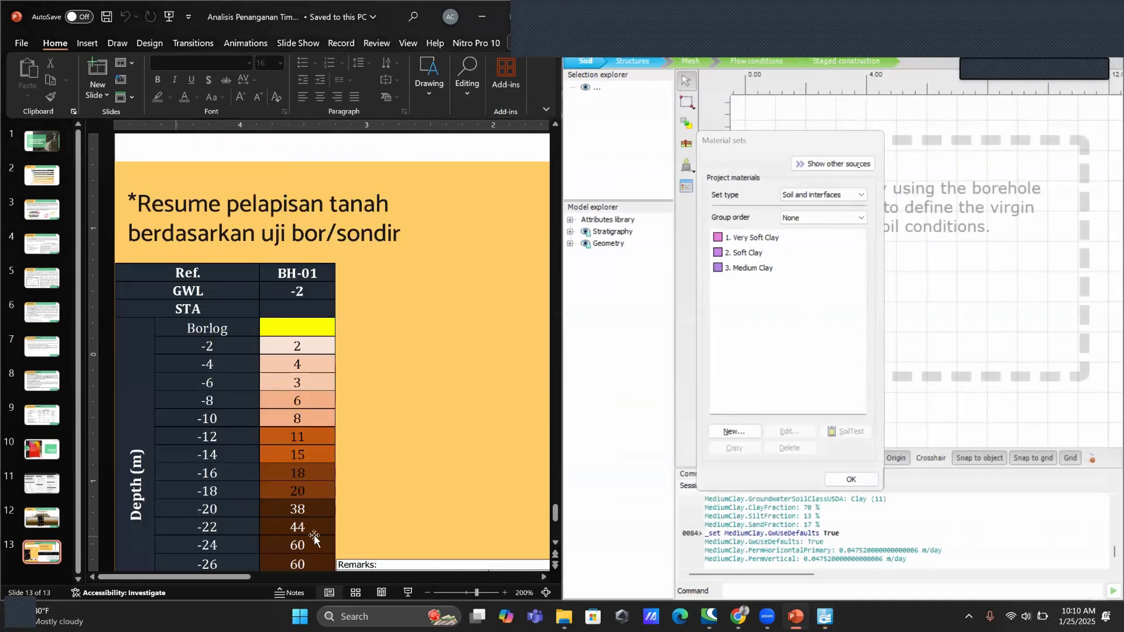
pyautogui.click(544, 577)
pyautogui.hscroll(5, 482, 522)
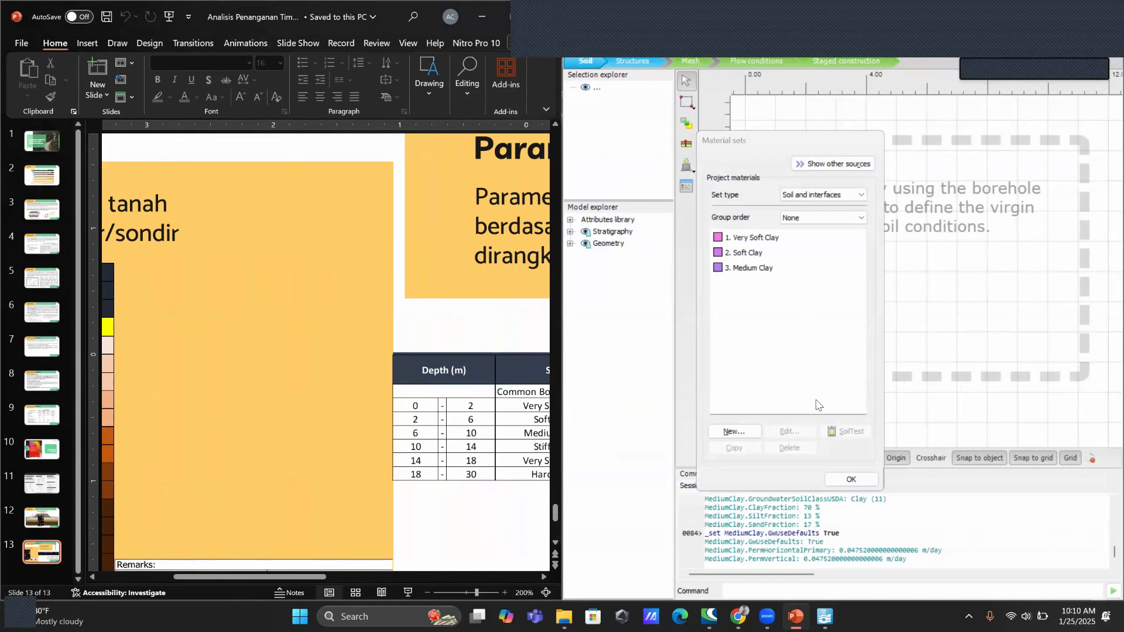
pyautogui.click(734, 431)
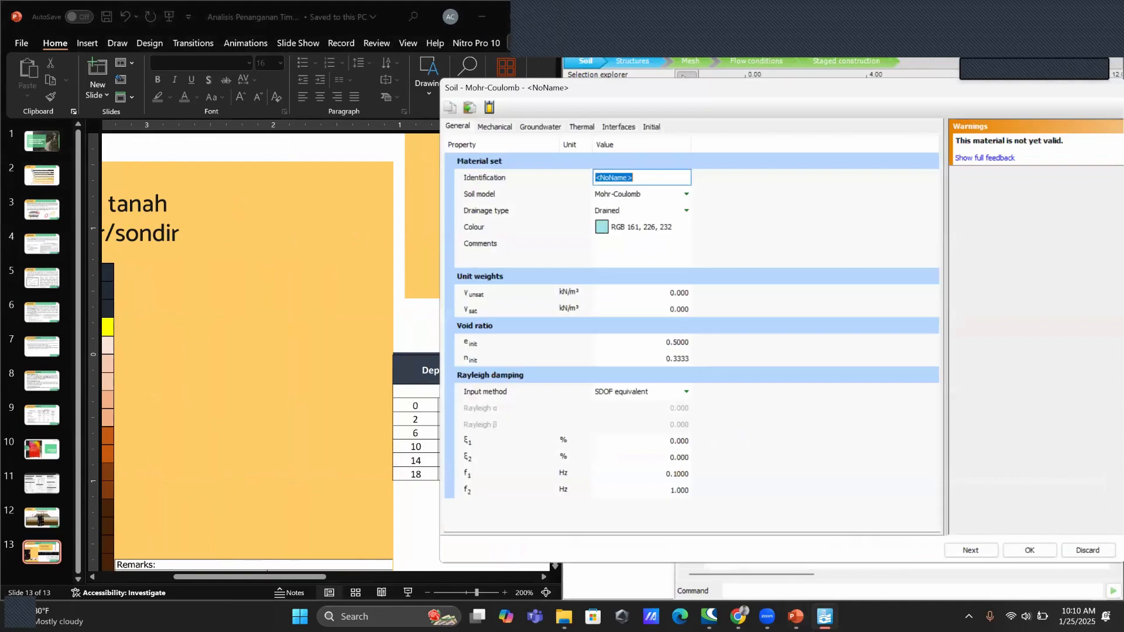
pyautogui.write('4.')
pyautogui.click(421, 531)
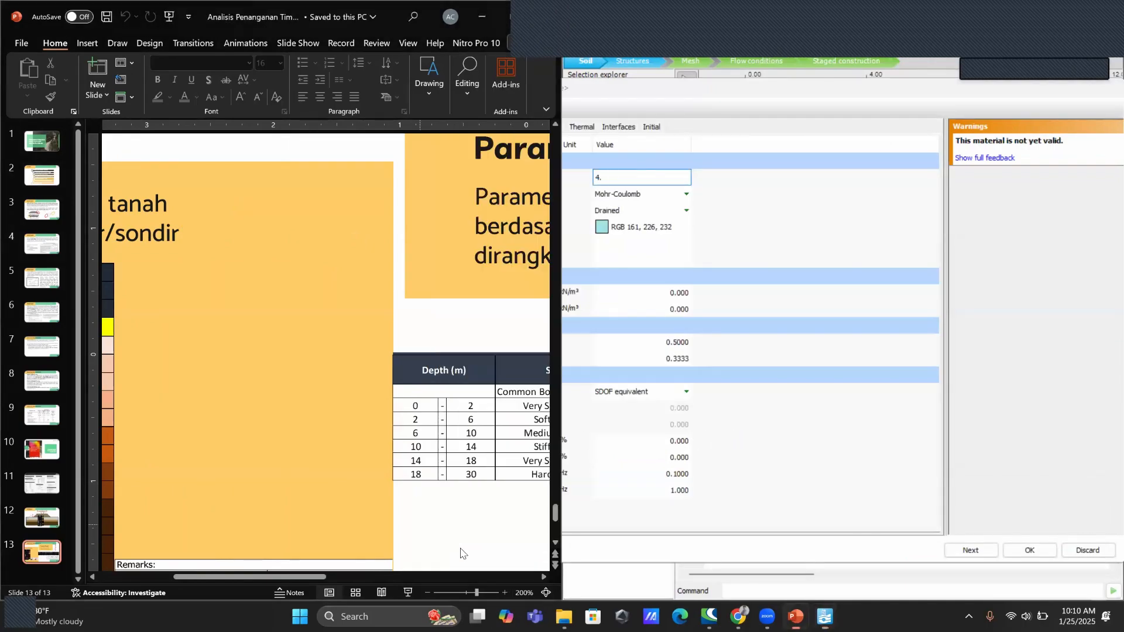
pyautogui.click(545, 576)
pyautogui.click(544, 576)
pyautogui.click(545, 575)
pyautogui.click(544, 575)
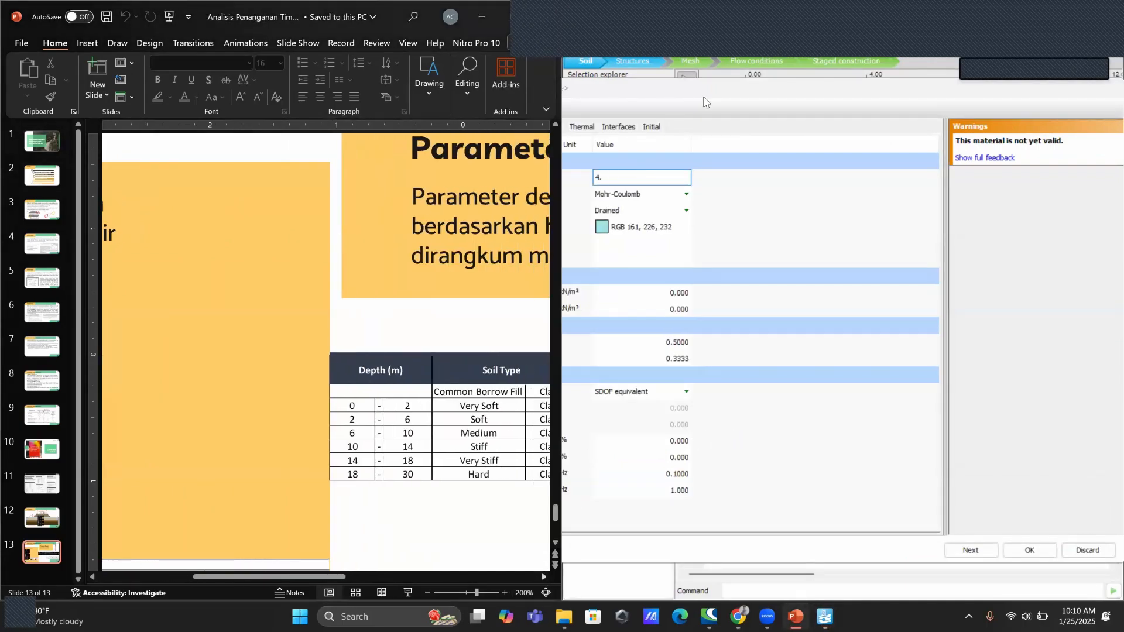
pyautogui.click(635, 174)
pyautogui.write('Sti')
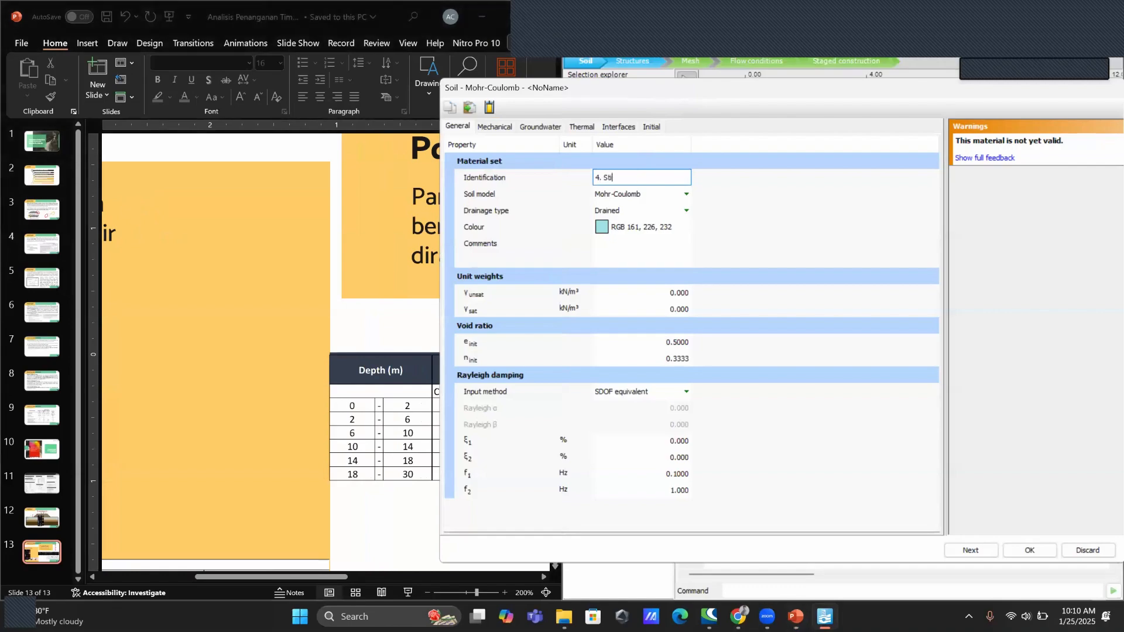
pyautogui.write('ff Clay')
# Set the stiff clay's drainage type to Undrained A and its colour to purple, RGB 140, 34, 221
pyautogui.click(668, 212)
pyautogui.click(649, 235)
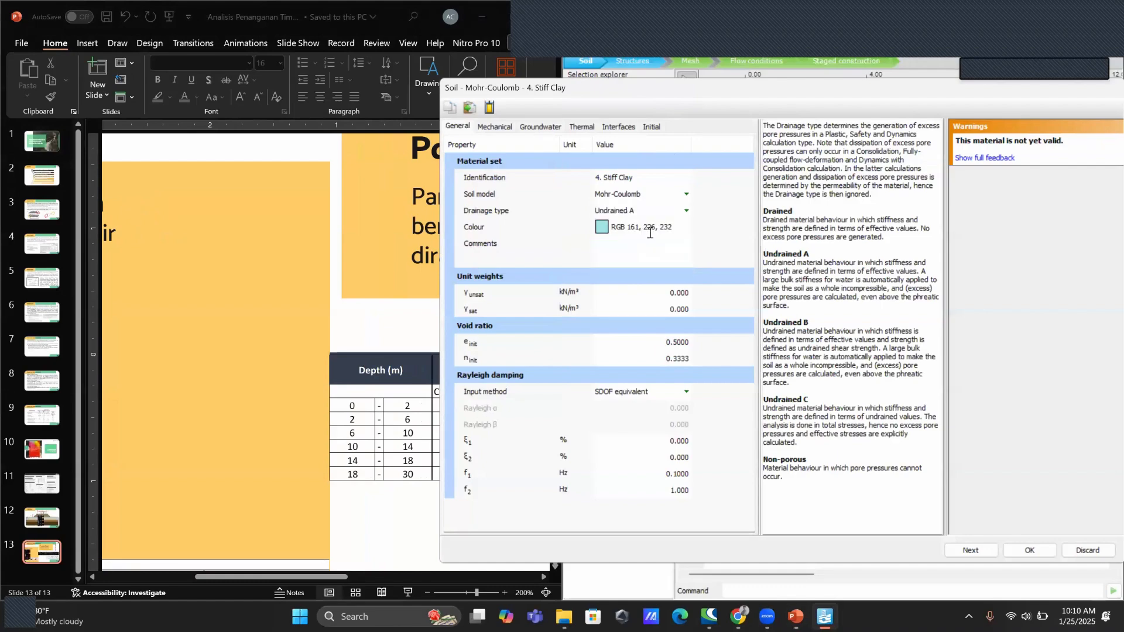
pyautogui.click(843, 384)
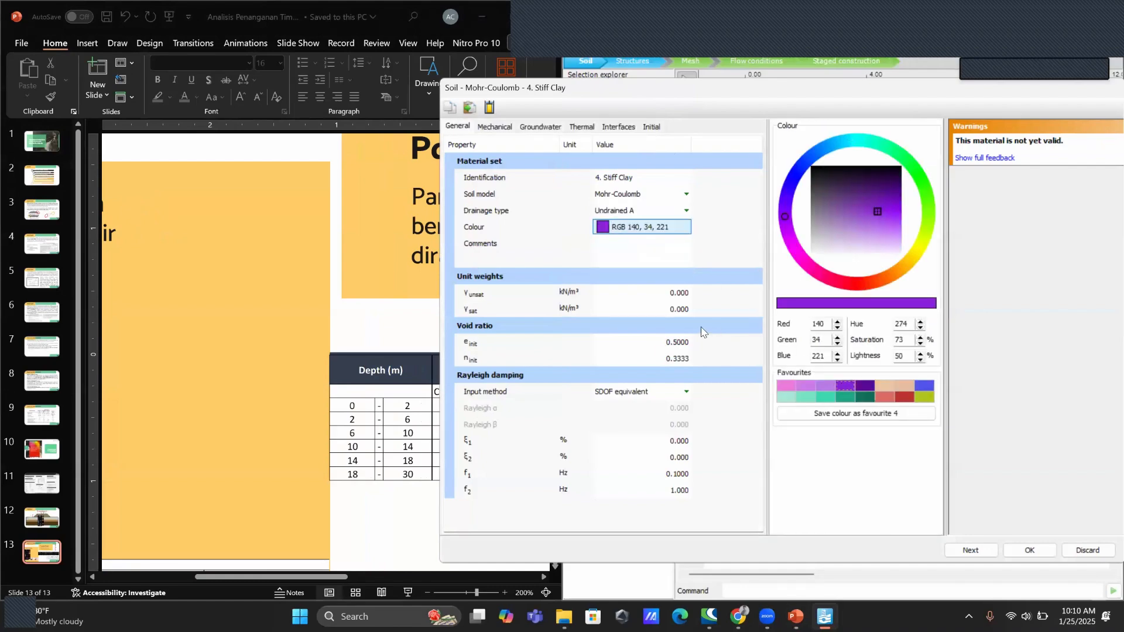
# Set the stiff clay's saturated unit weight to 19 kN/m³, unsaturated unit weight to 18 kN/m³, and Rayleigh damping input method to Direct
pyautogui.click(675, 311)
pyautogui.click(375, 557)
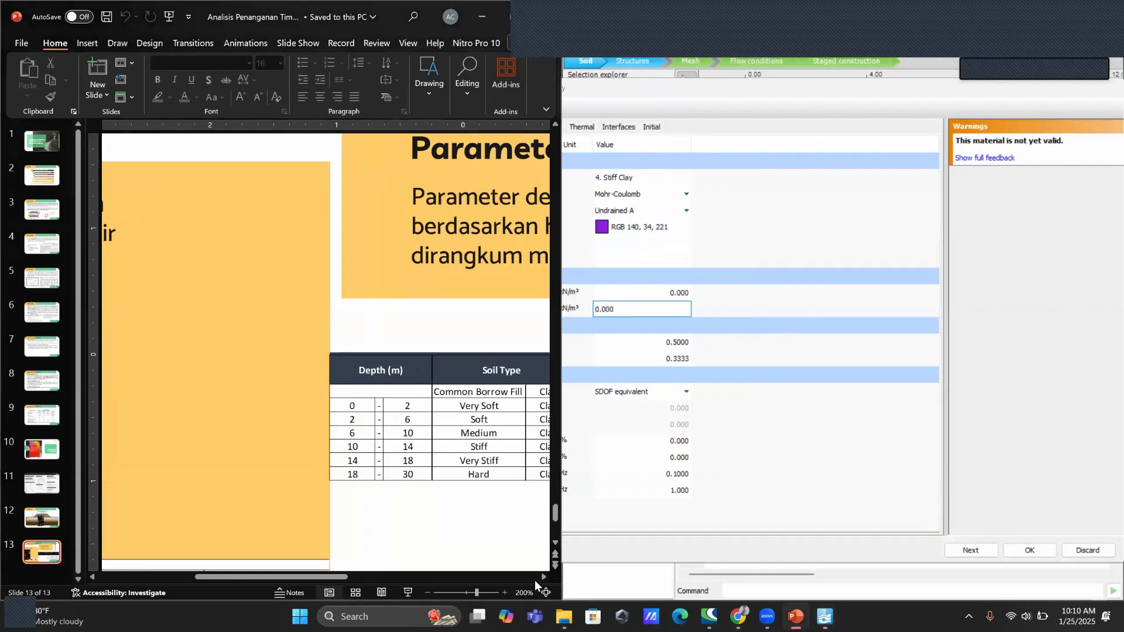
pyautogui.click(542, 577)
pyautogui.click(542, 577)
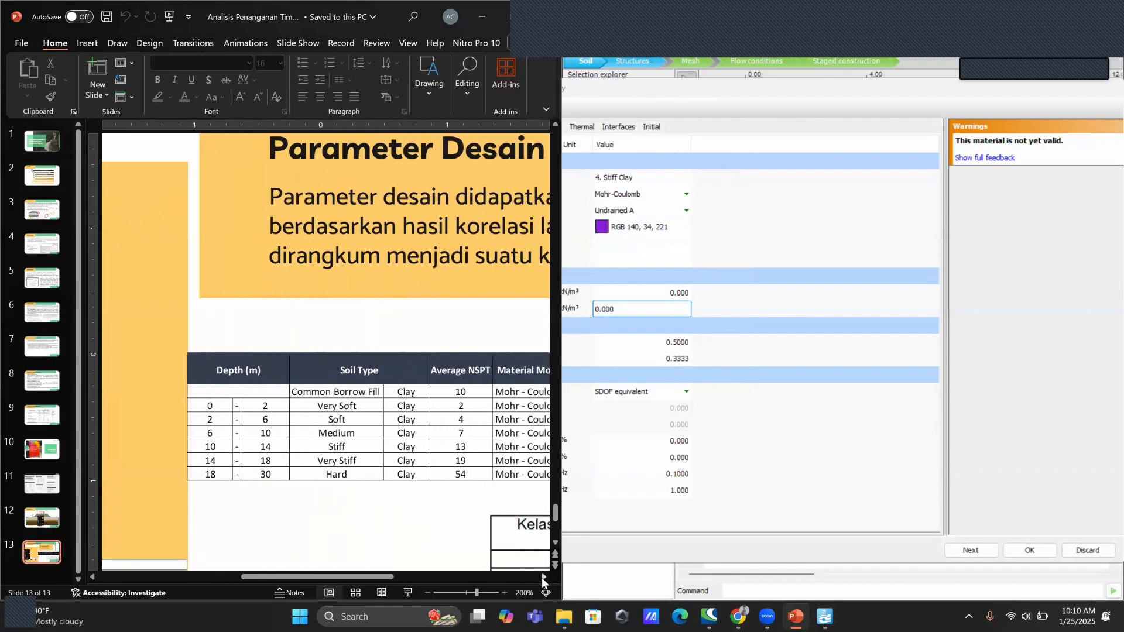
pyautogui.click(542, 577)
pyautogui.click(542, 577)
pyautogui.click(642, 310)
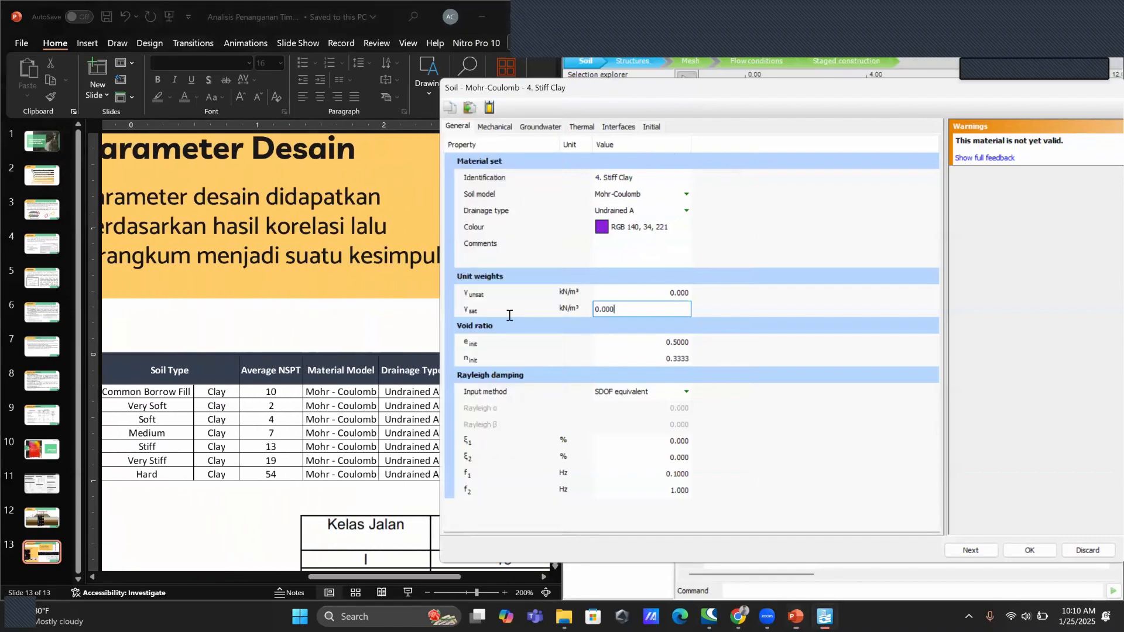
pyautogui.write('19')
pyautogui.hotkey('shift', 'Tab')
pyautogui.write('18')
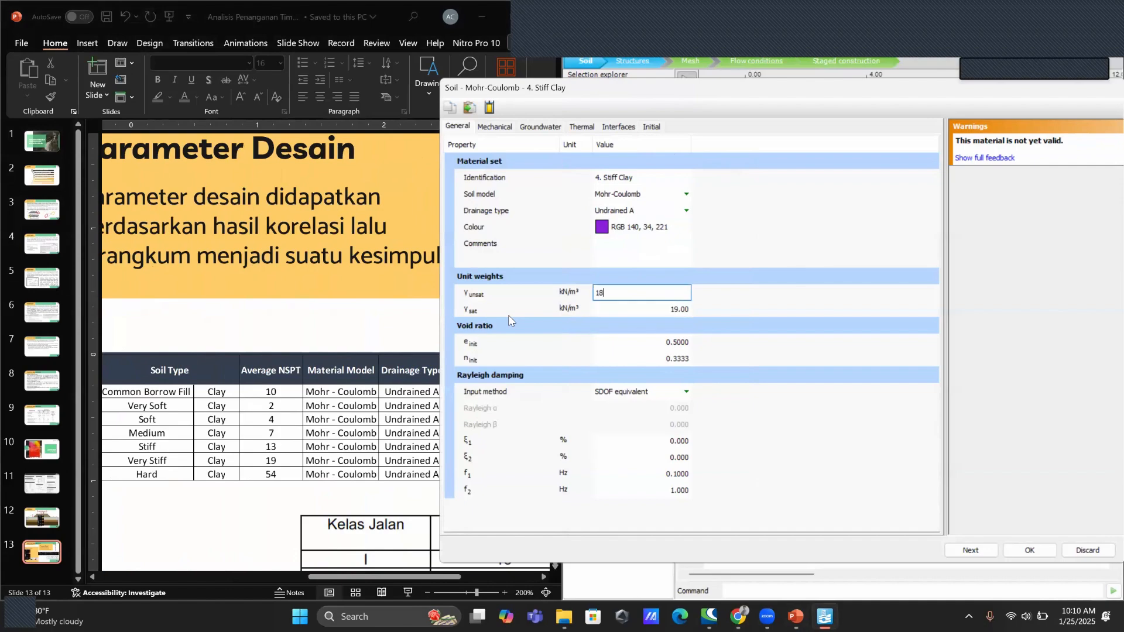
pyautogui.click(632, 395)
pyautogui.click(624, 404)
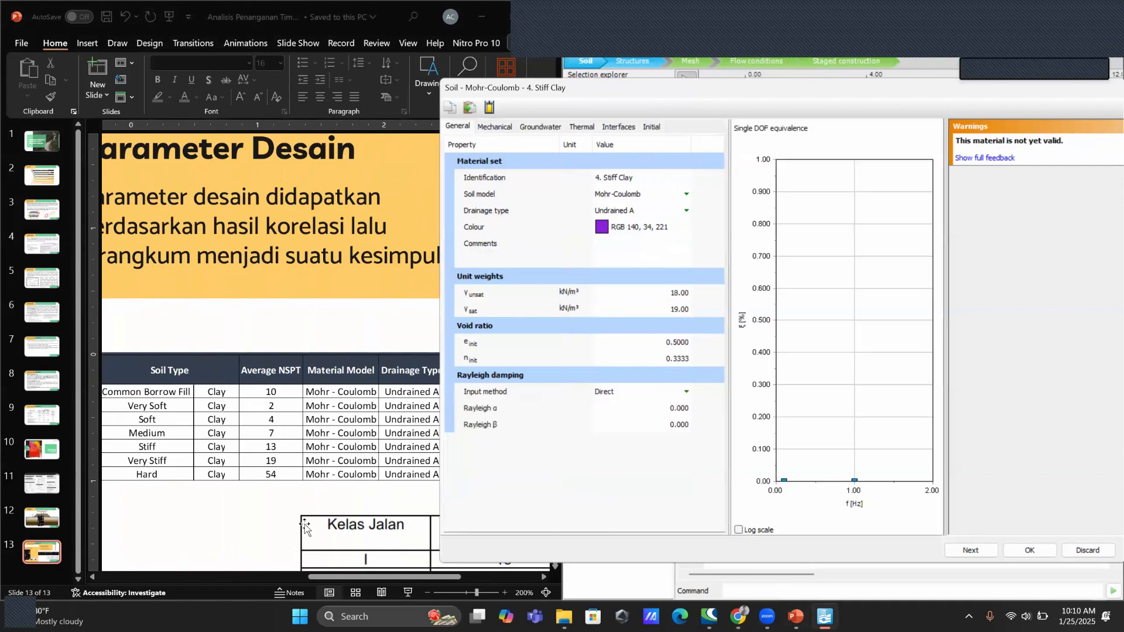
# Set the stiff clay's stiffness E'ref to 13000 kN/m² and Poisson's ratio to 0.33 from the design table
pyautogui.click(495, 126)
pyautogui.click(544, 577)
pyautogui.click(544, 578)
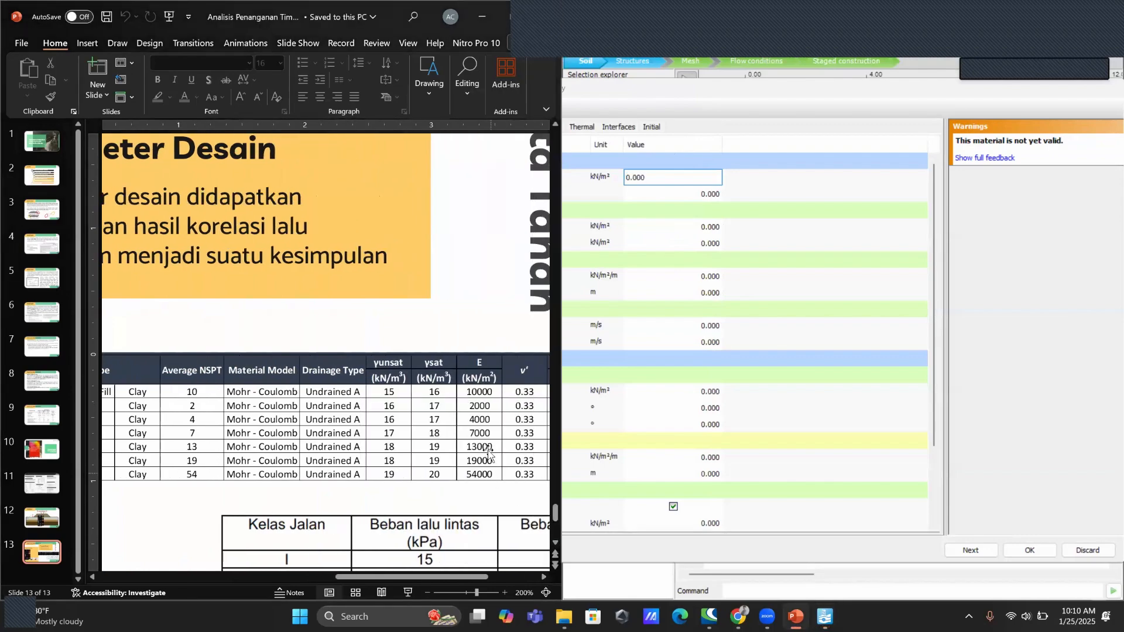
pyautogui.click(650, 181)
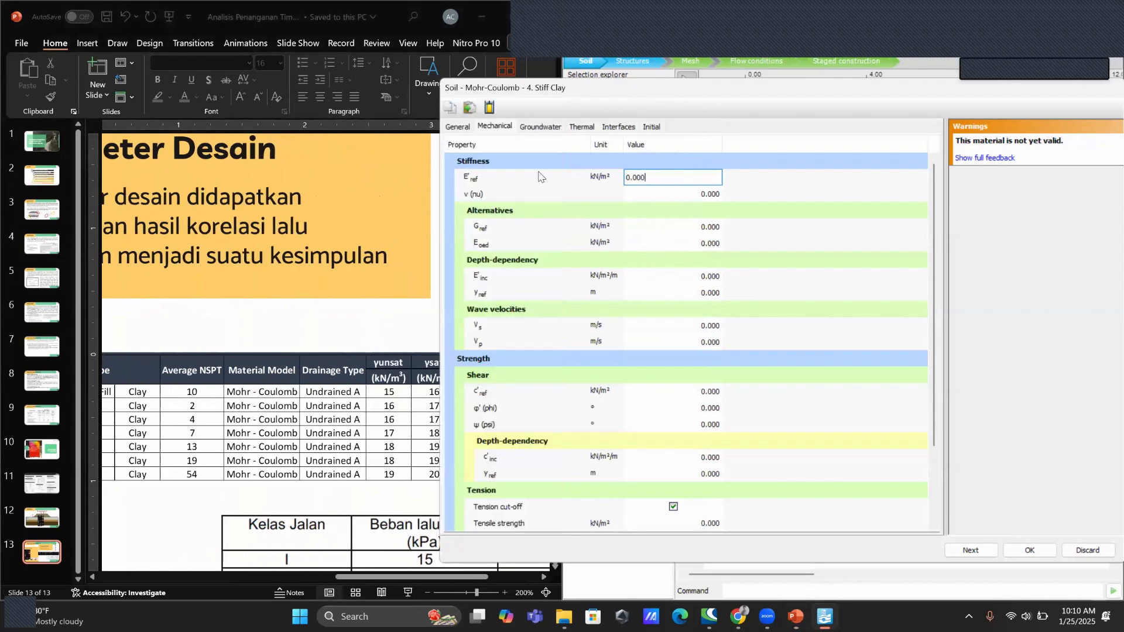
pyautogui.write('13')
pyautogui.press('Tab')
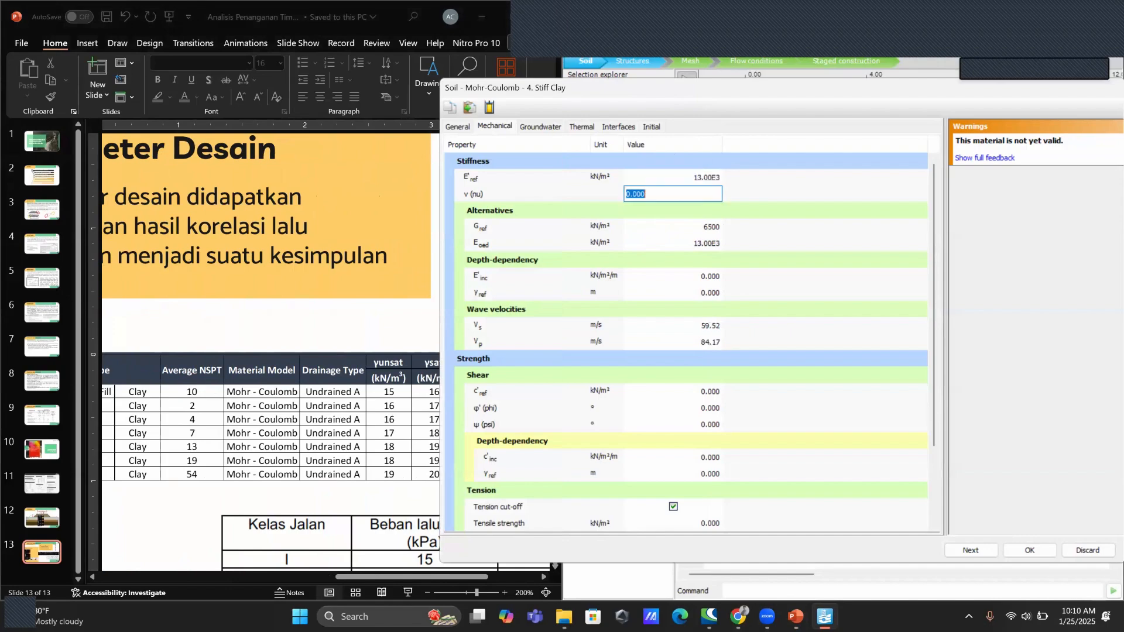
pyautogui.write('.33')
pyautogui.press('Return')
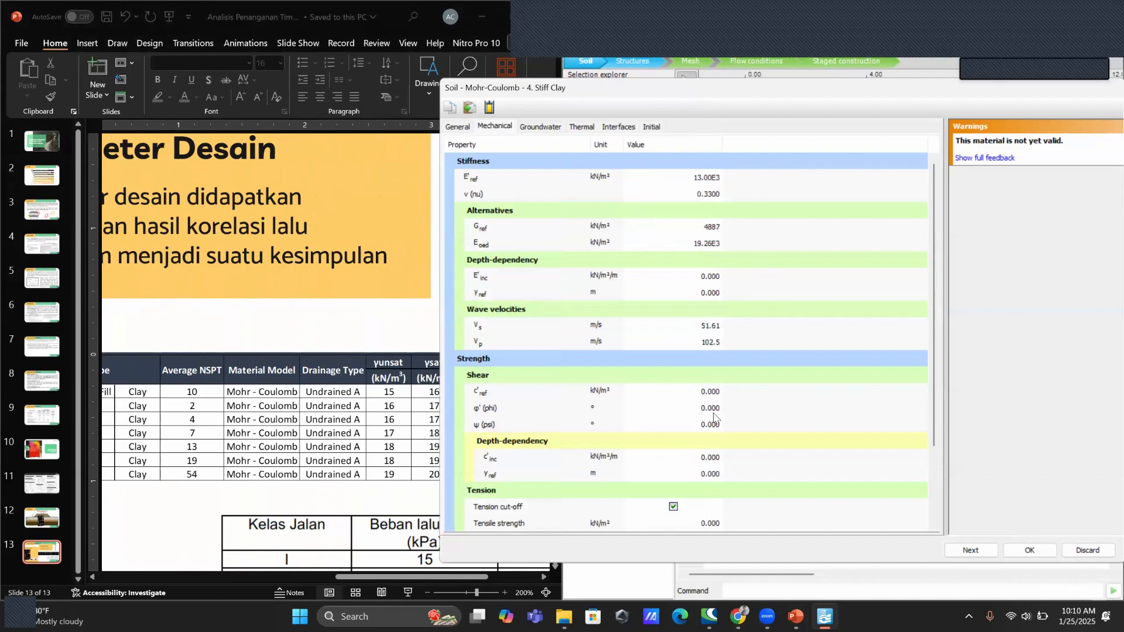
# Set the stiff clay's cohesion c'ref to 6.5 kN/m² and friction angle φ' to 27° from the design table
pyautogui.click(698, 390)
pyautogui.click(543, 578)
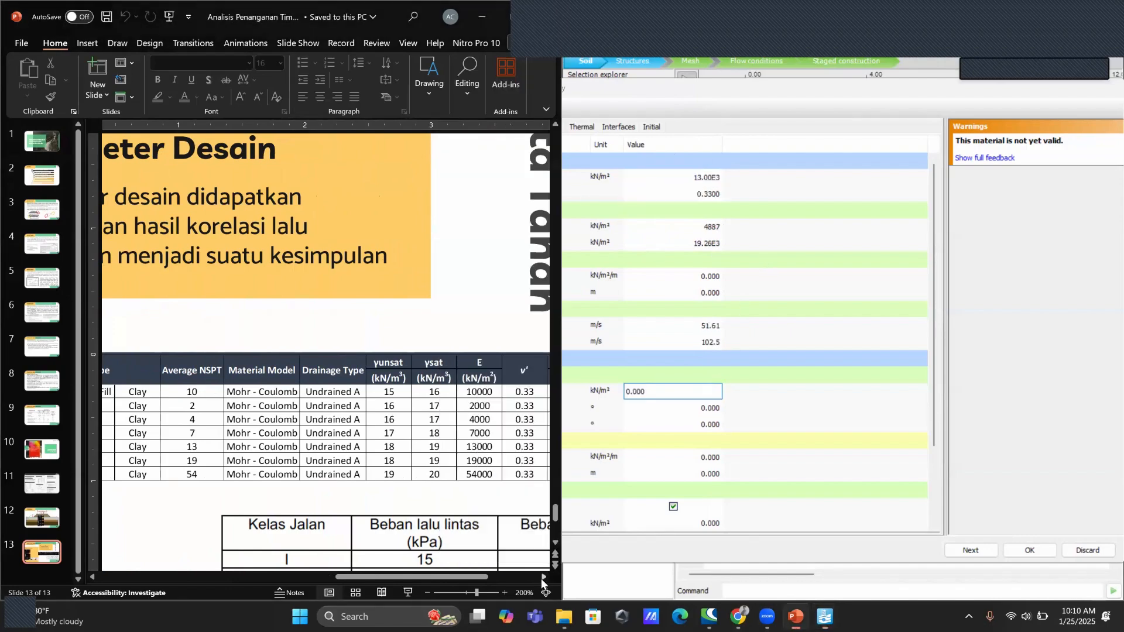
pyautogui.click(542, 578)
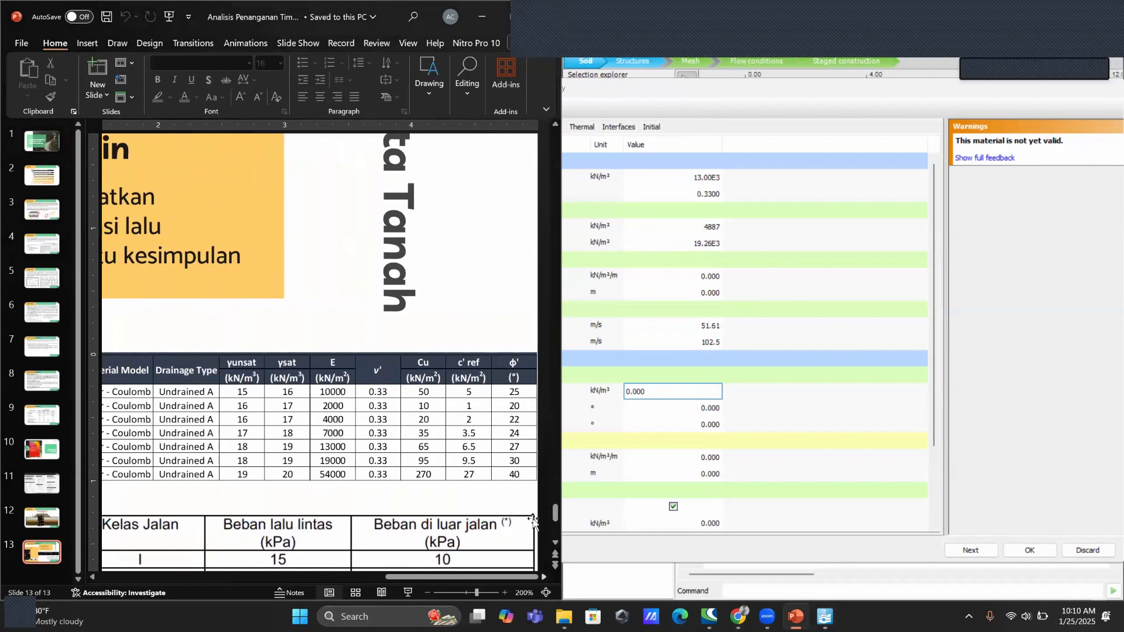
pyautogui.click(582, 397)
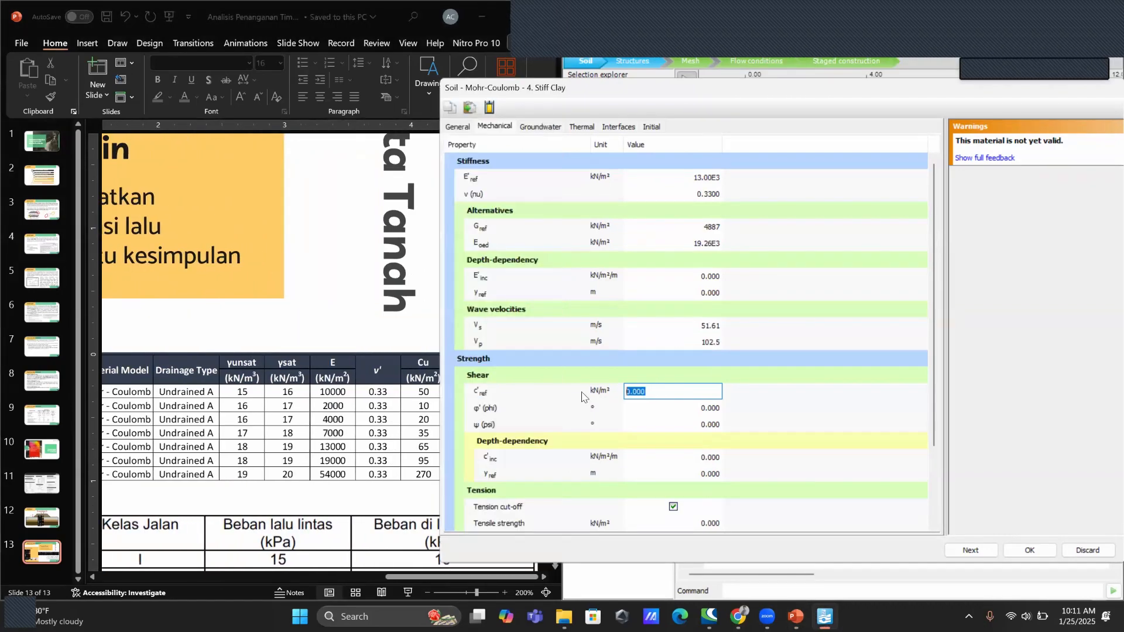
pyautogui.press('BackSpace')
pyautogui.write('6.5')
pyautogui.press('Return')
pyautogui.write('27')
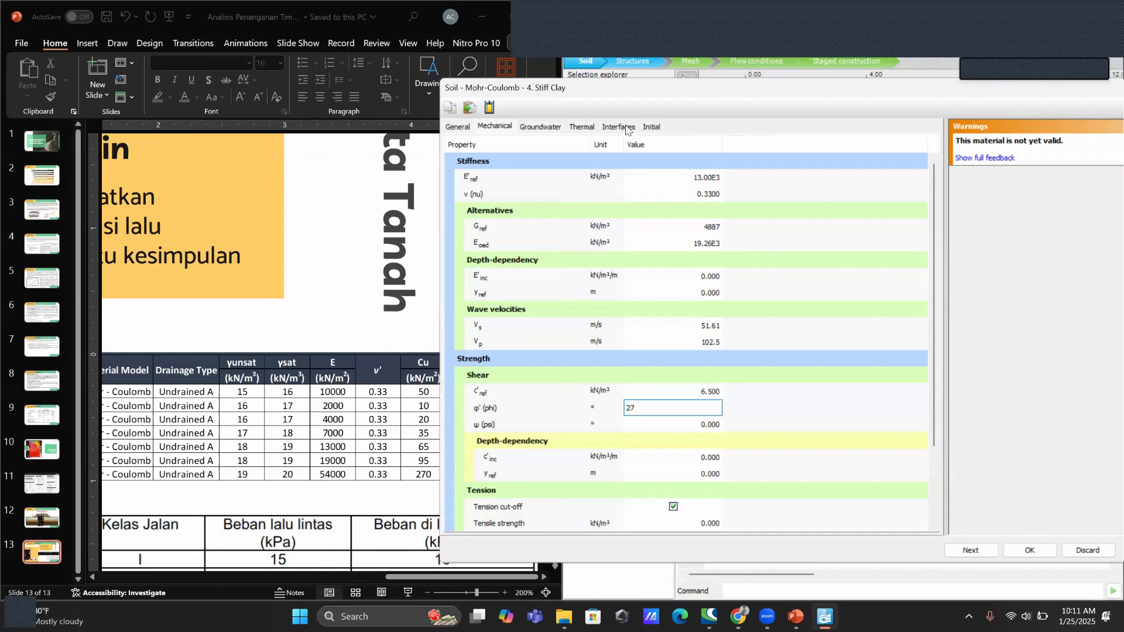
# Set the stiff clay's groundwater classification to USDA with soil class Clay, enable default permeabilities, and save the material
pyautogui.click(550, 127)
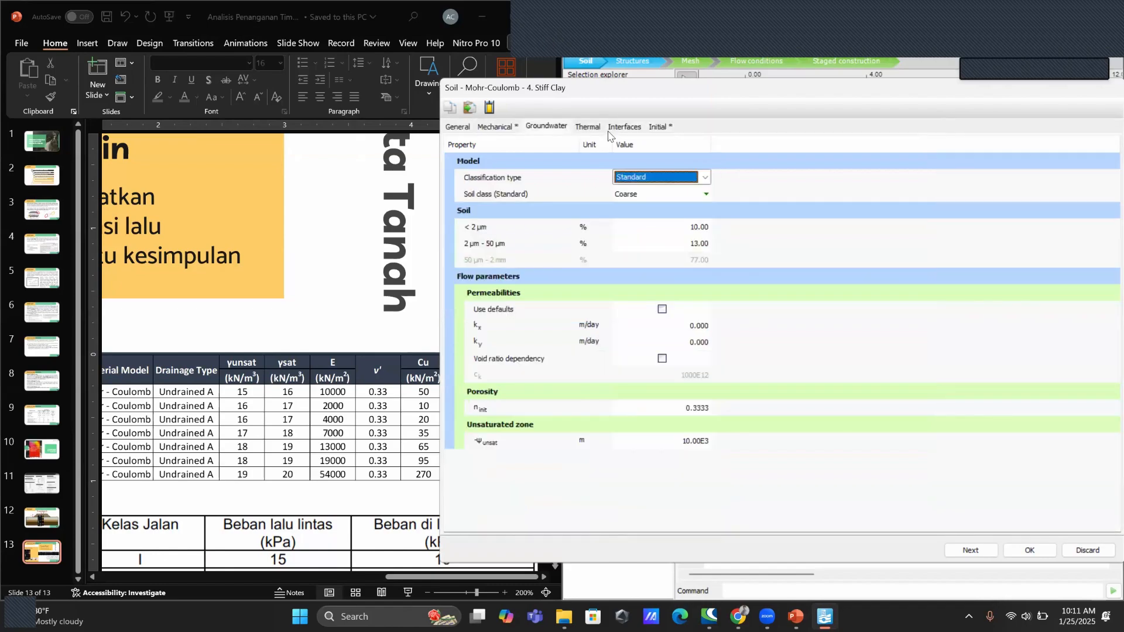
pyautogui.click(690, 178)
pyautogui.click(647, 205)
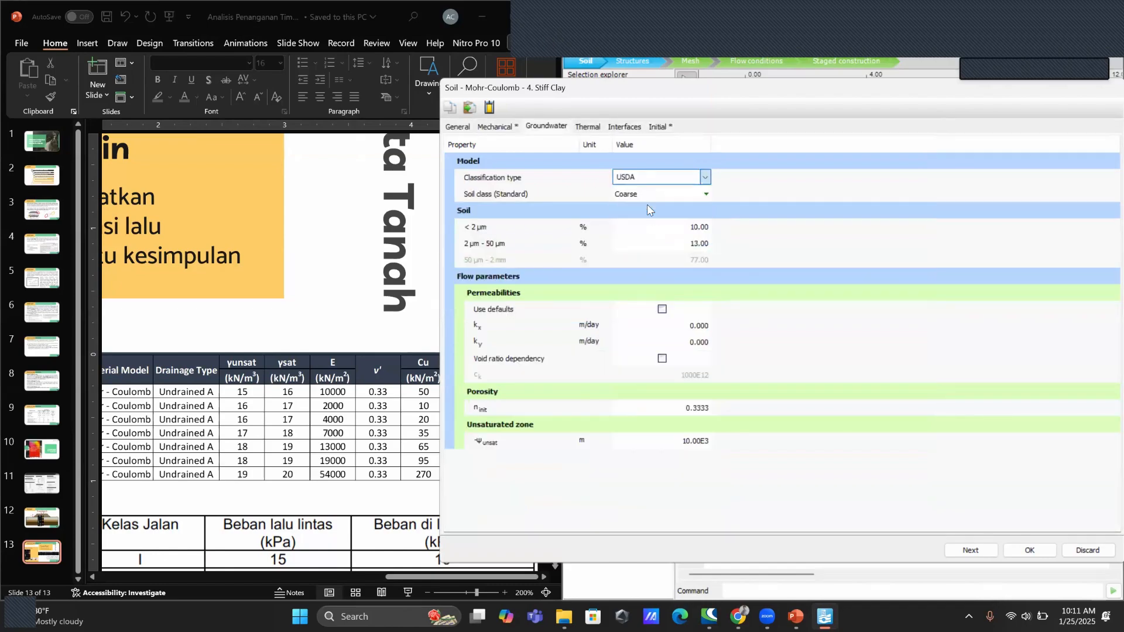
pyautogui.click(647, 228)
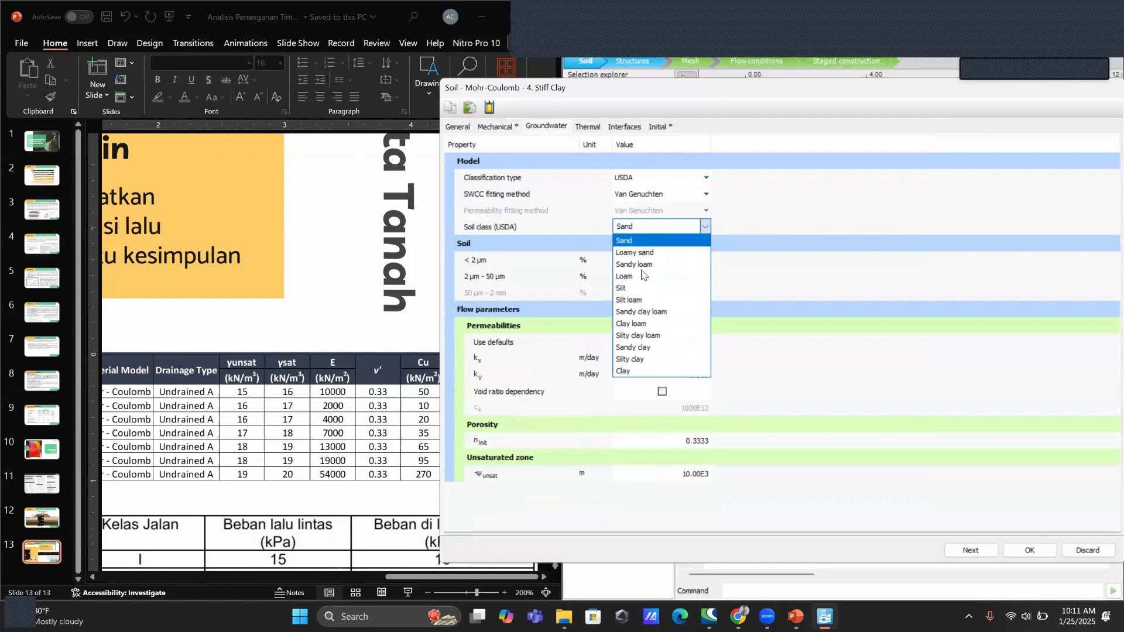
pyautogui.click(645, 370)
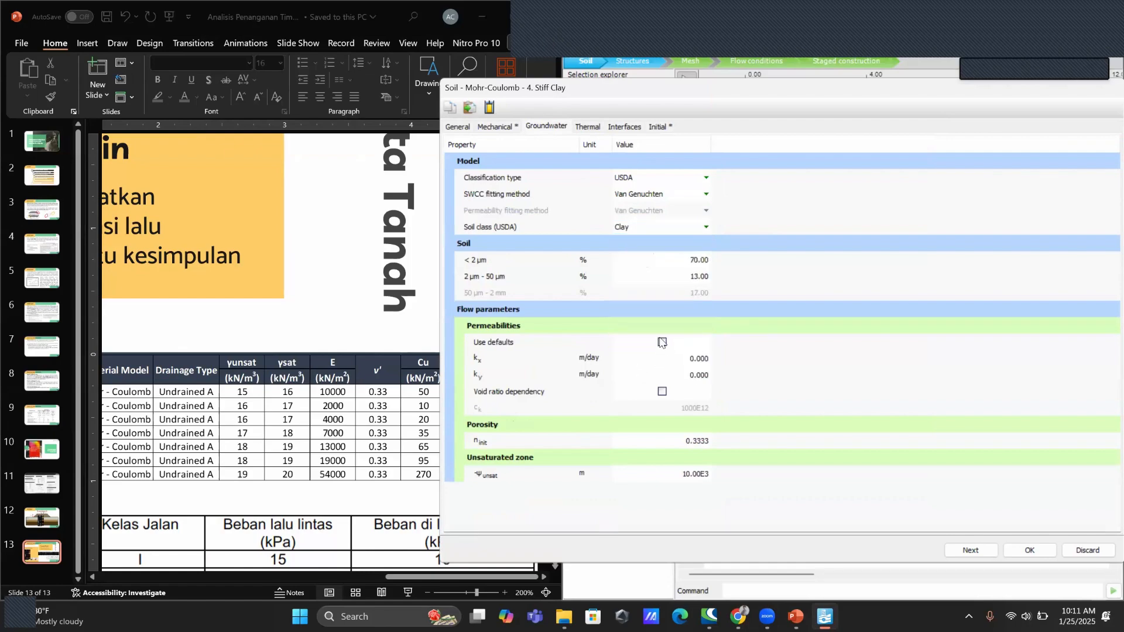
pyautogui.click(661, 342)
pyautogui.click(1040, 552)
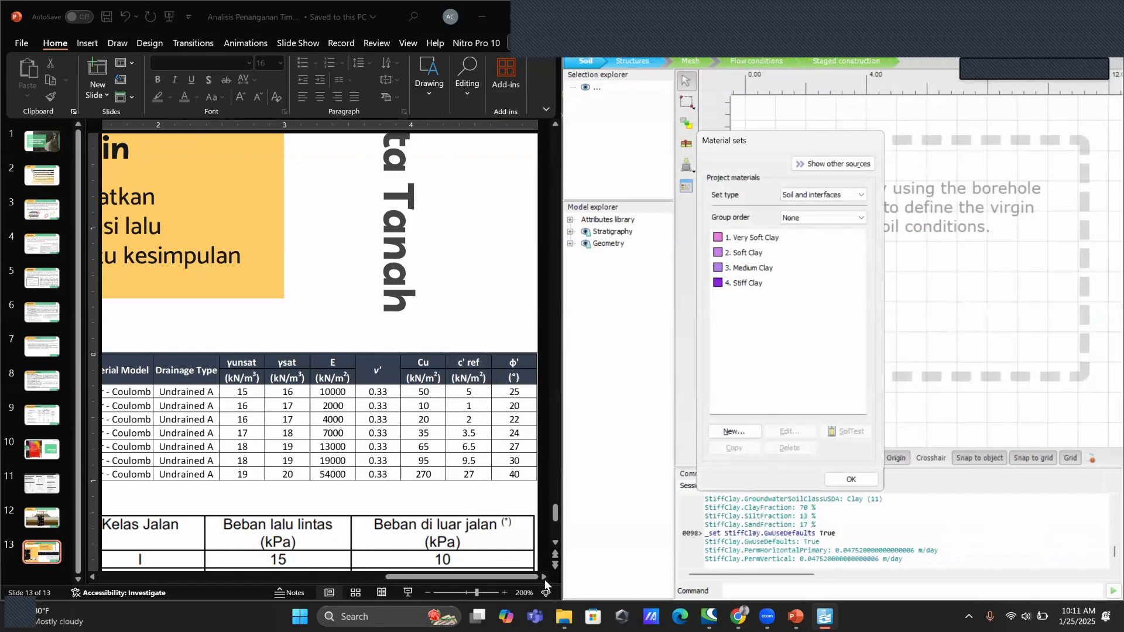
# Create a new soil material and name it "5. Very Stiff Clay" according to the design parameter table
pyautogui.click(283, 576)
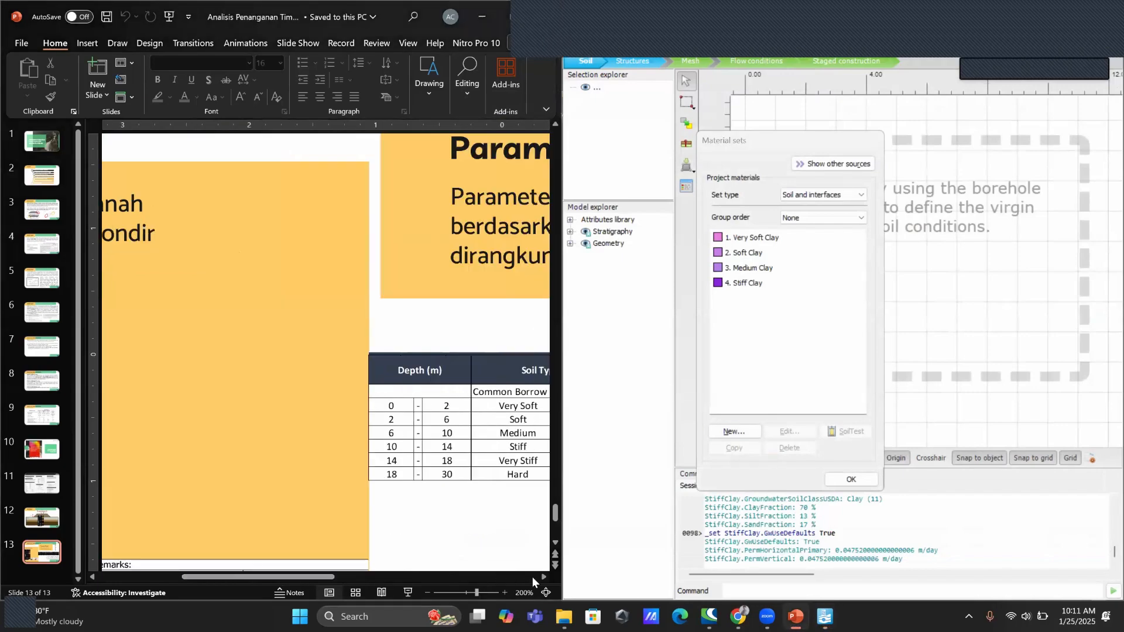
pyautogui.click(545, 577)
pyautogui.click(742, 434)
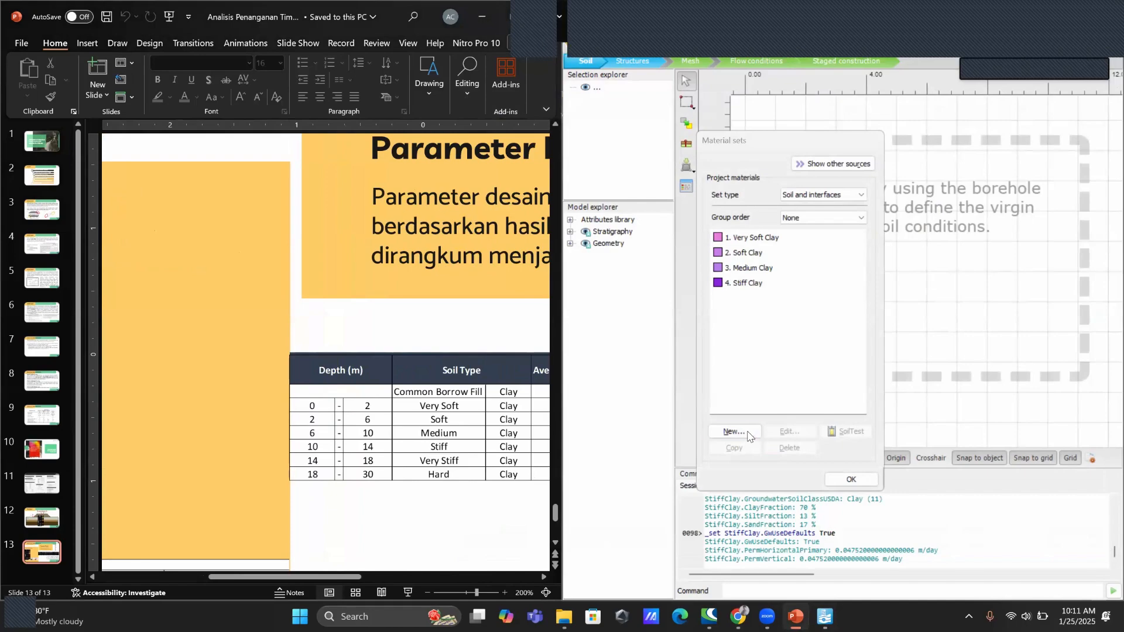
pyautogui.write('5.')
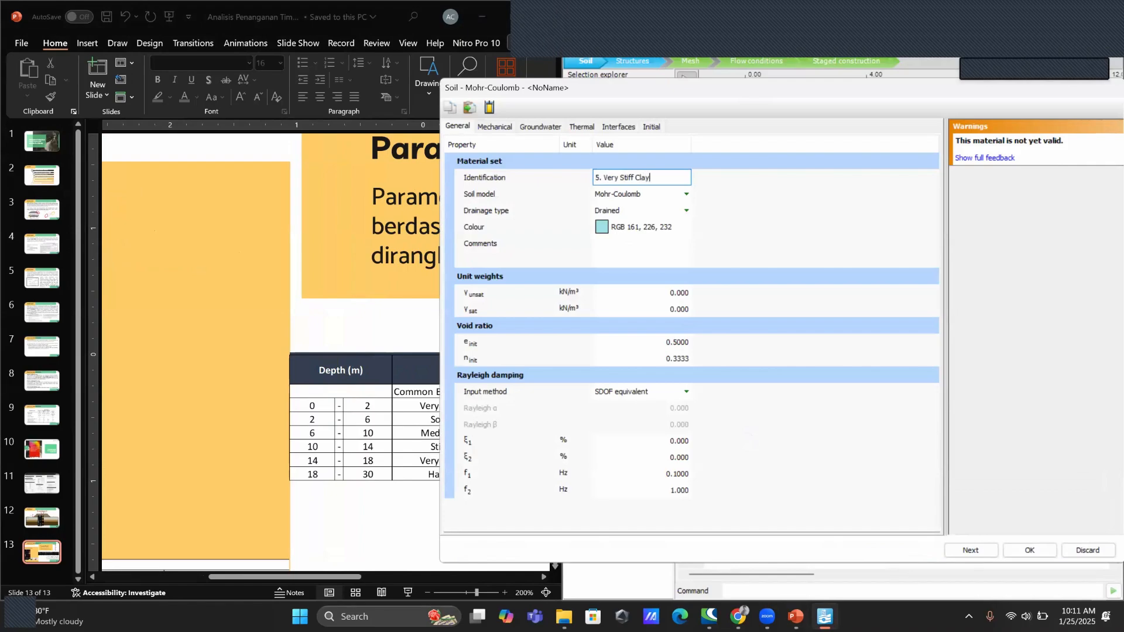
pyautogui.write(' Very Stiff Clay')
# Set the very stiff clay's drainage type to Undrained A and its colour to dark purple, RGB 88, 9, 149
pyautogui.click(657, 212)
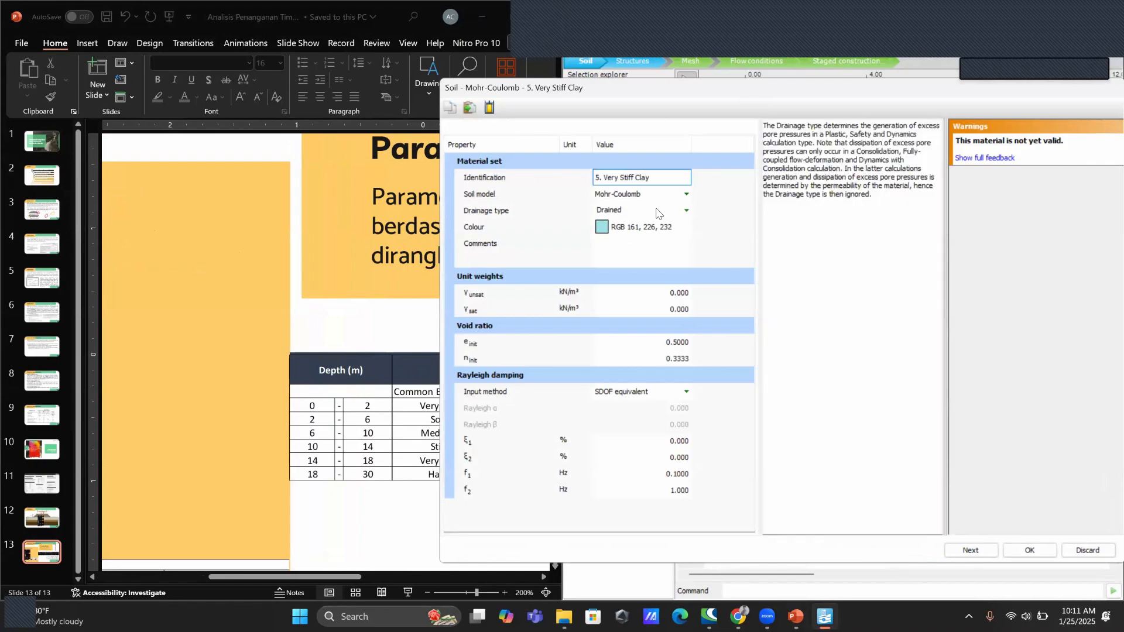
pyautogui.press('Down')
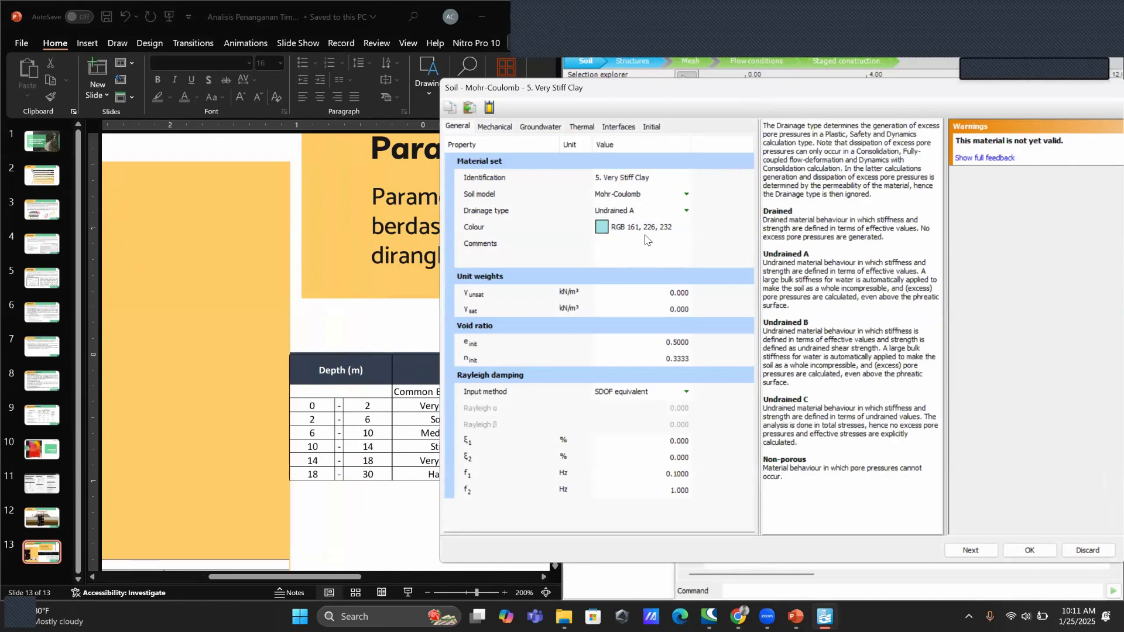
pyautogui.click(648, 231)
pyautogui.click(866, 387)
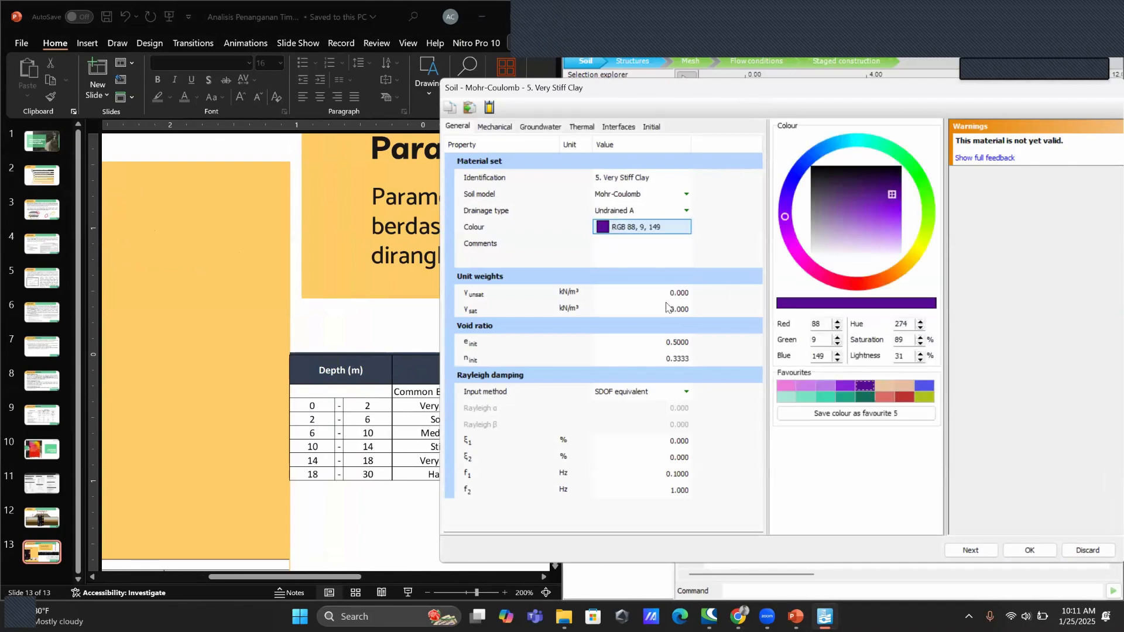
# Set the very stiff clay's unit weights to γunsat 18 and γsat 19 kN/m³, with Direct as the Rayleigh damping input method
pyautogui.click(672, 312)
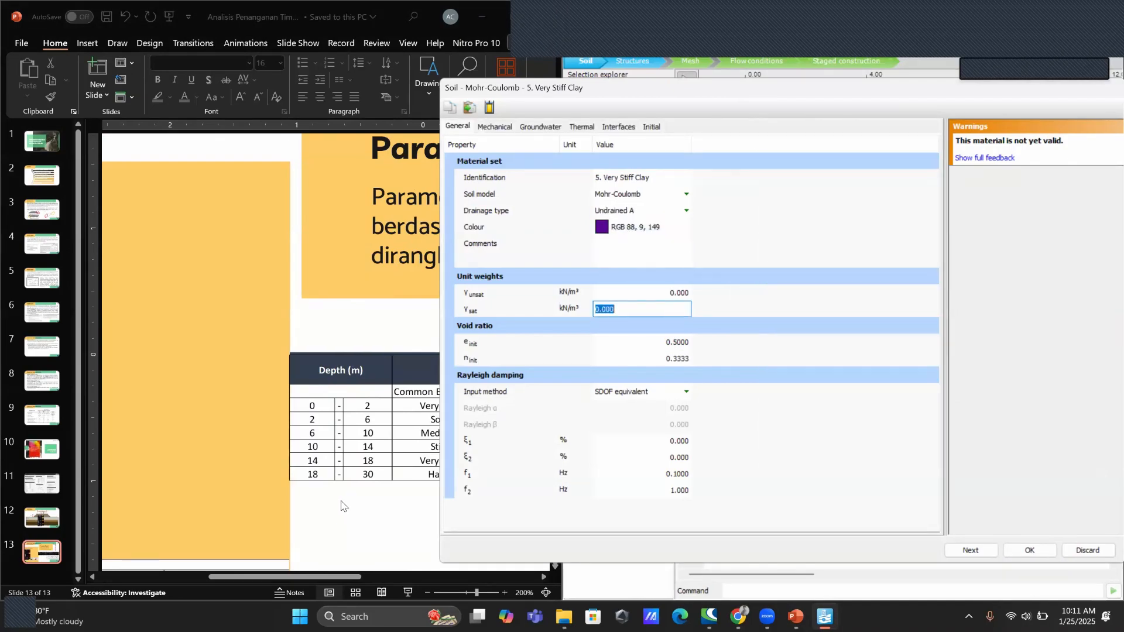
pyautogui.click(544, 577)
pyautogui.click(544, 577)
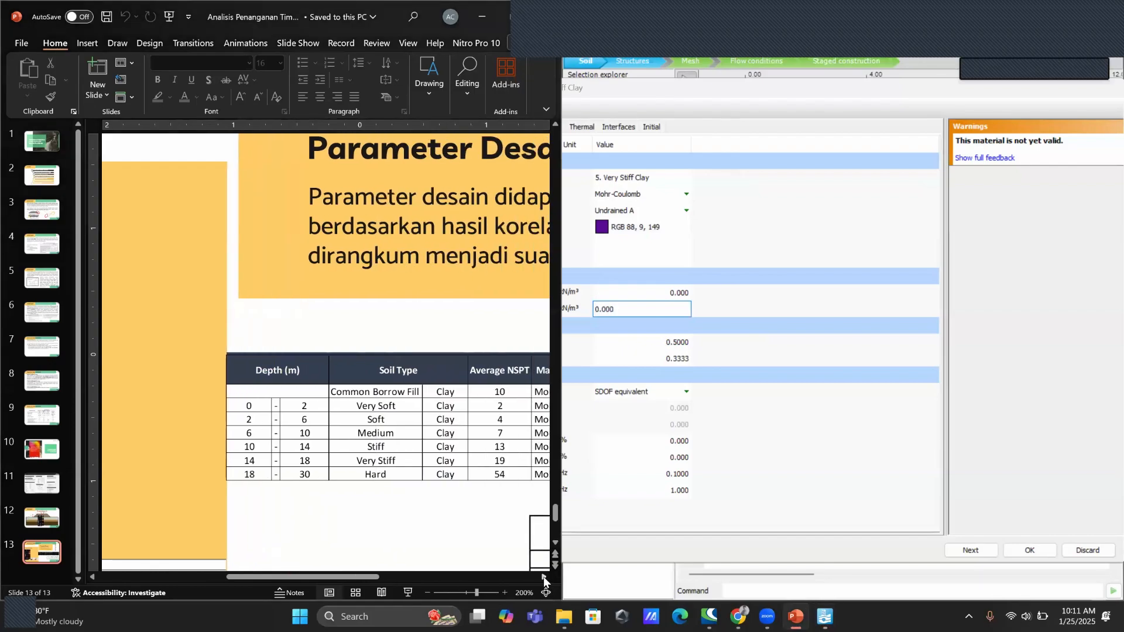
pyautogui.click(544, 577)
pyautogui.click(543, 577)
pyautogui.click(544, 577)
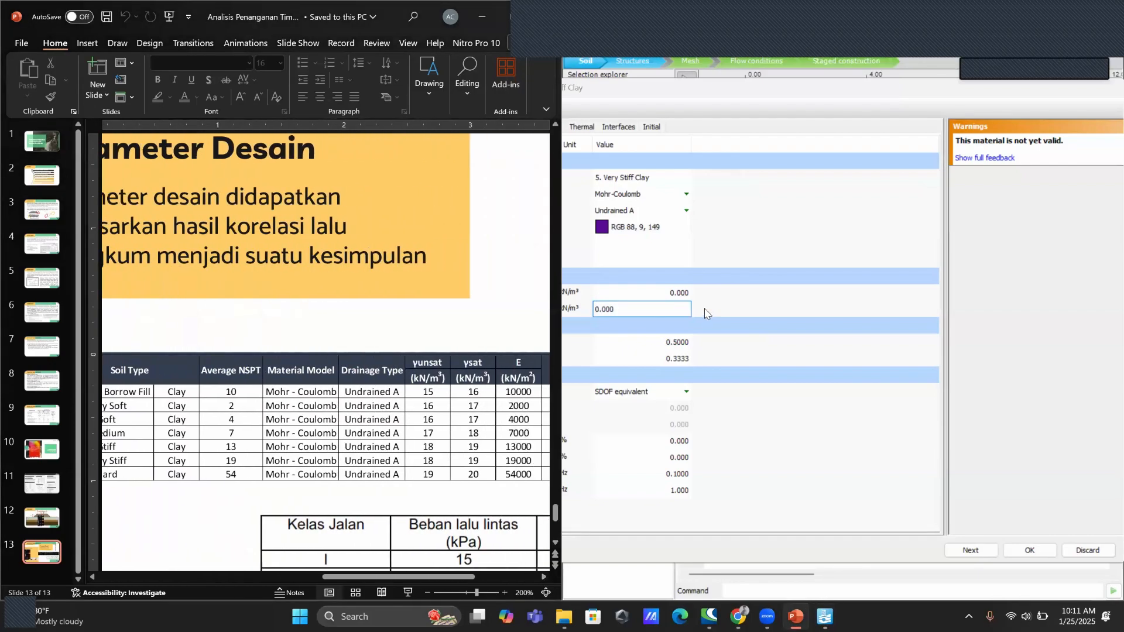
pyautogui.click(655, 310)
pyautogui.hotkey('ctrl', 'a')
pyautogui.write('19')
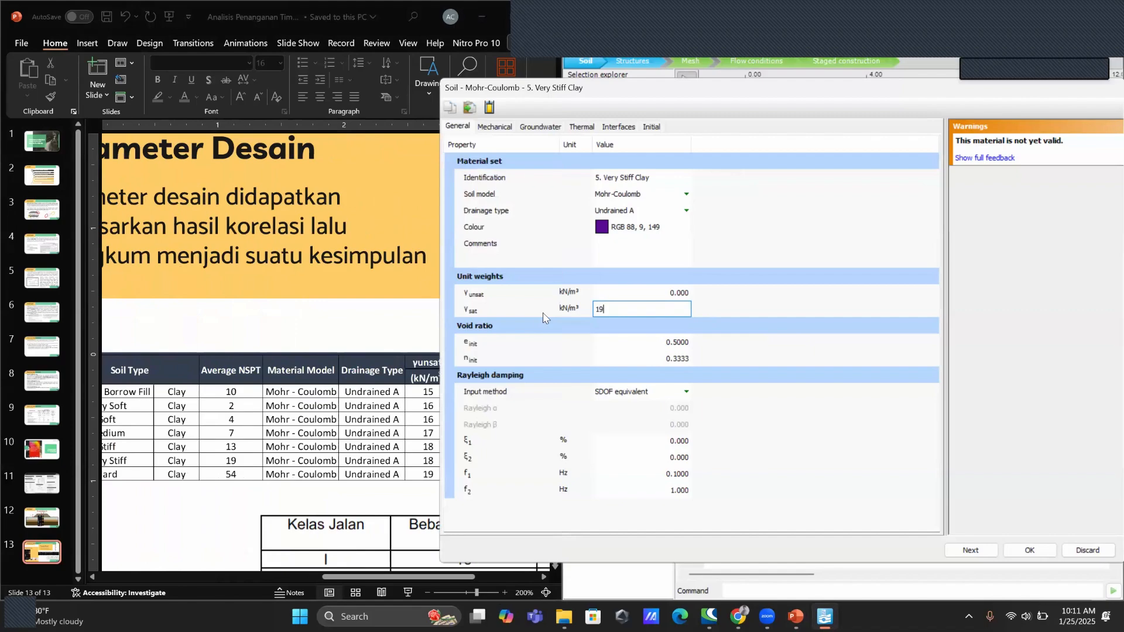
pyautogui.hotkey('shift', 'Tab')
pyautogui.write('18')
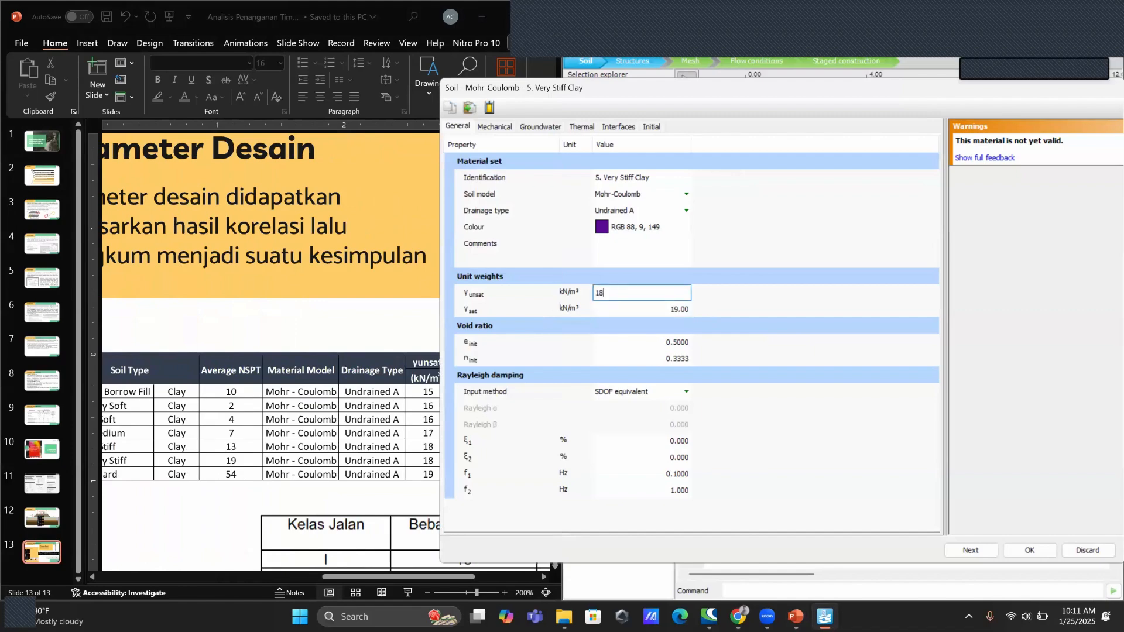
pyautogui.click(633, 398)
pyautogui.click(633, 408)
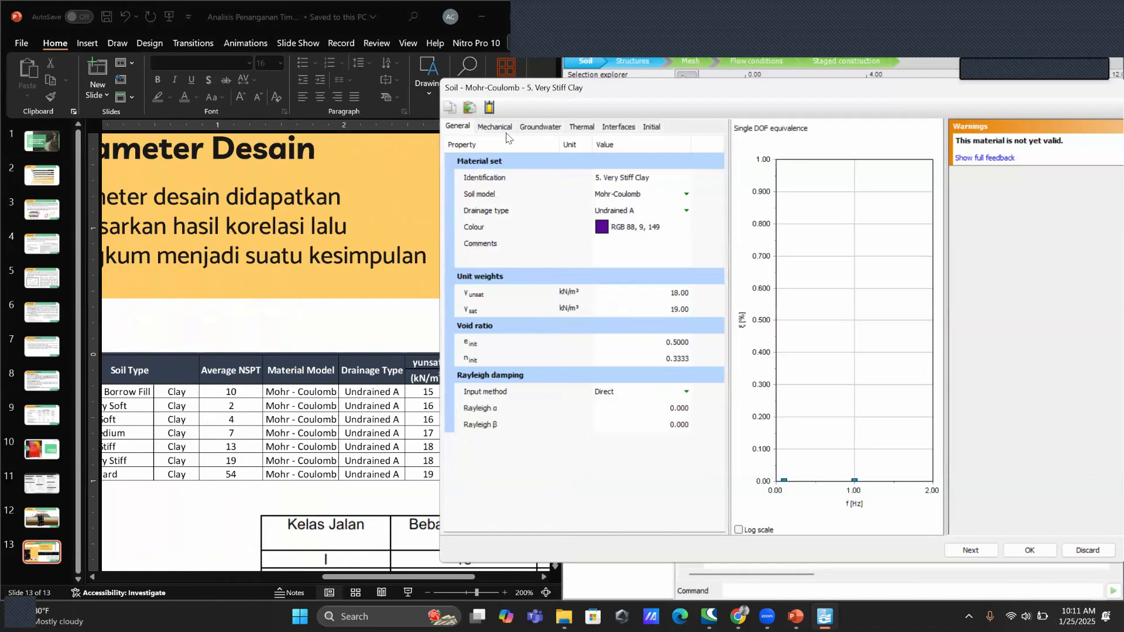
# Set the very stiff clay's stiffness E'ref to 19000 kN/m² and Poisson's ratio to 0.33 from the design table
pyautogui.click(495, 127)
pyautogui.click(294, 502)
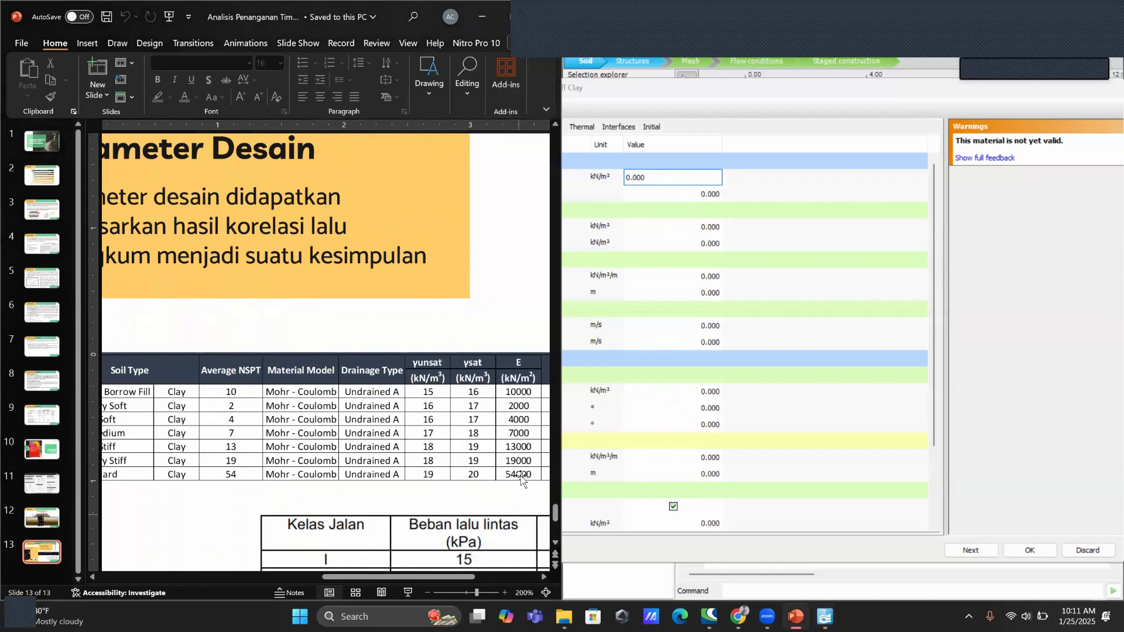
pyautogui.click(569, 397)
pyautogui.write('1')
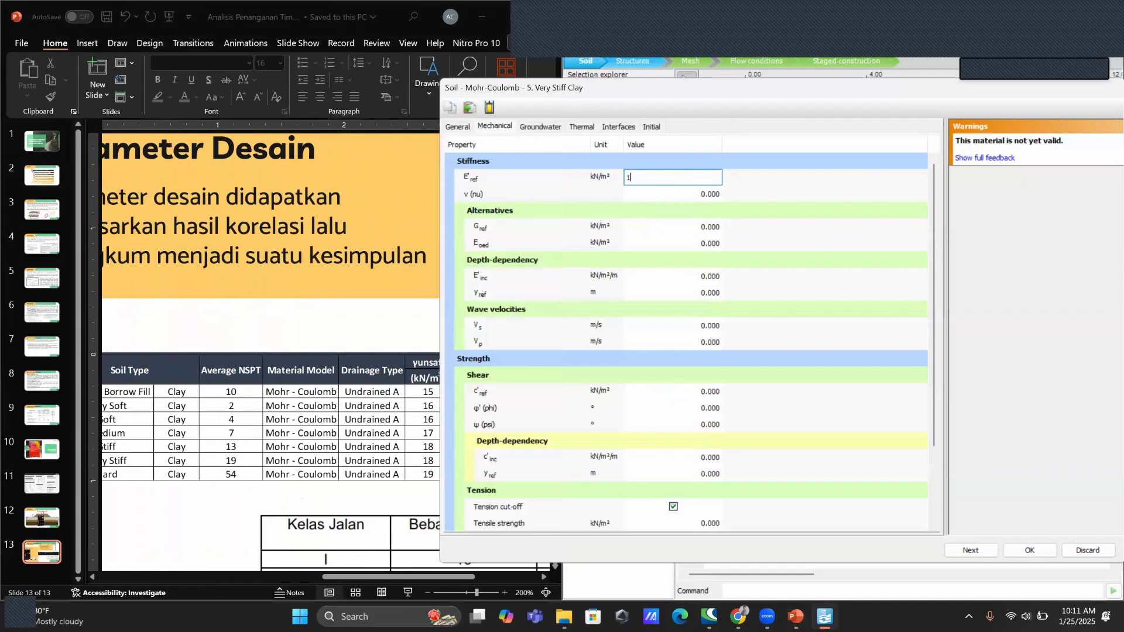
pyautogui.write('9000')
pyautogui.press('Return')
pyautogui.write('.33')
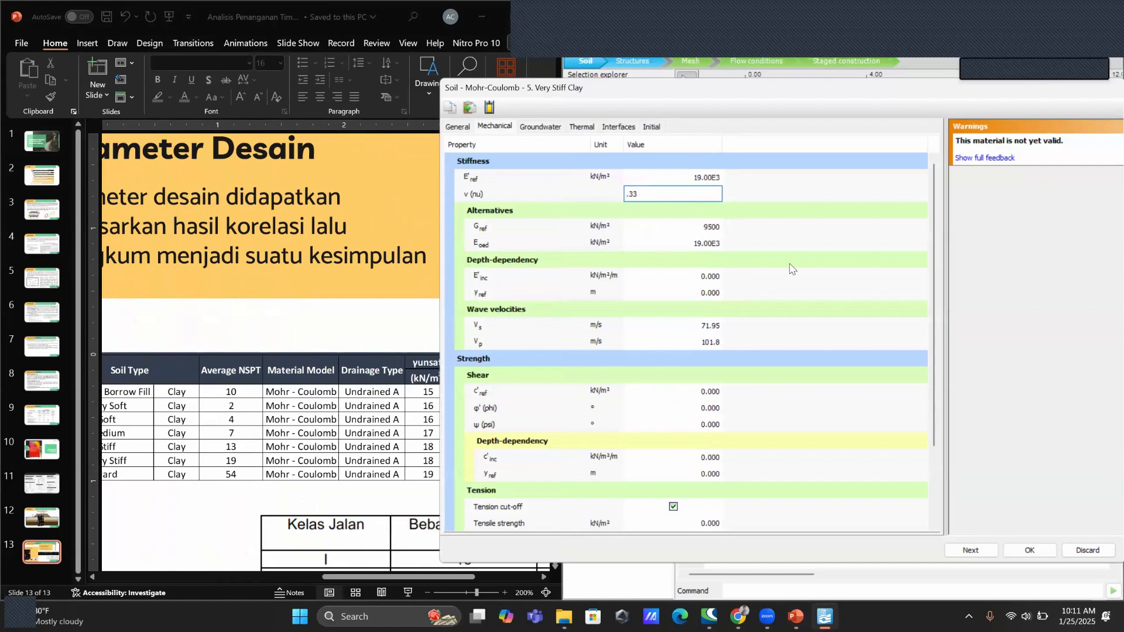
pyautogui.press('Return')
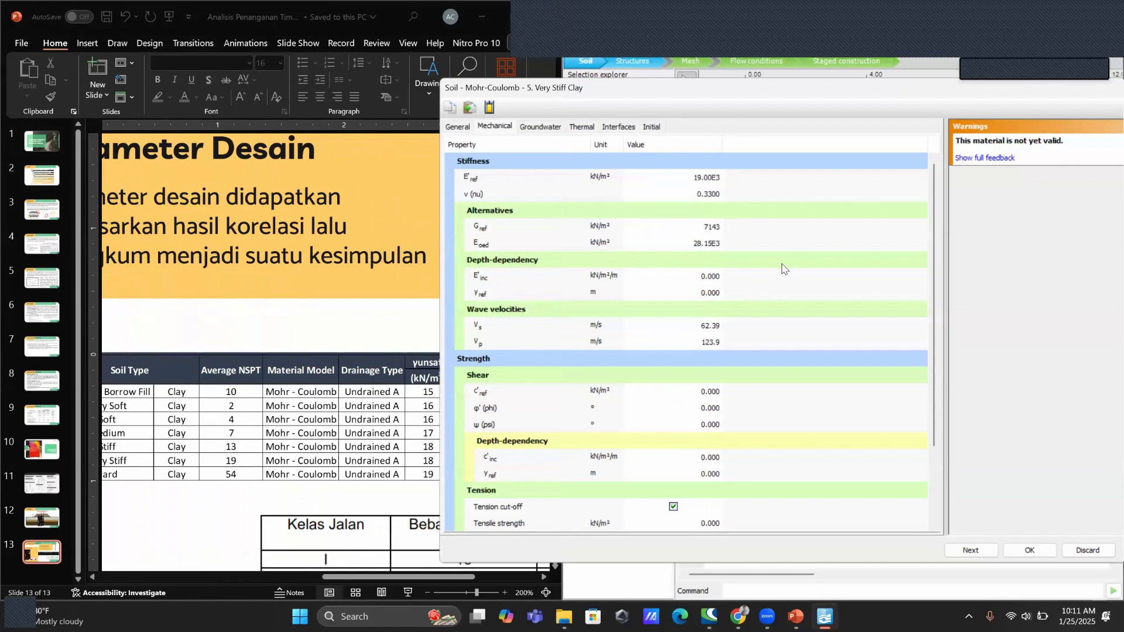
# Set the very stiff clay's cohesion c'ref to 9.5 kN/m² and friction angle φ' to 30° from the design table
pyautogui.click(712, 390)
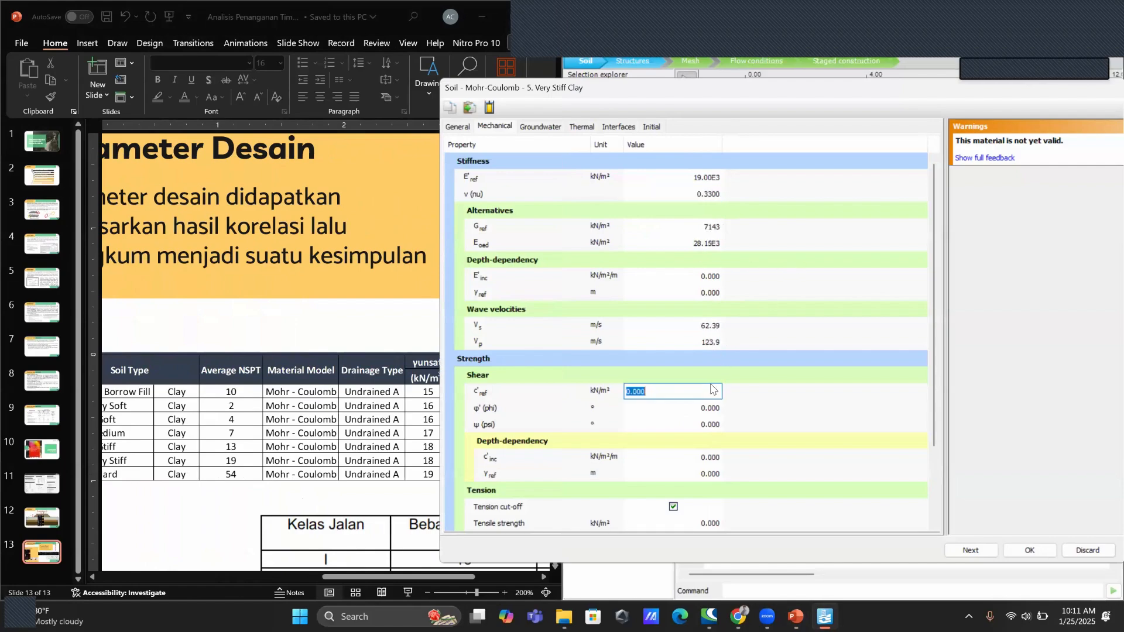
pyautogui.click(180, 549)
pyautogui.click(544, 579)
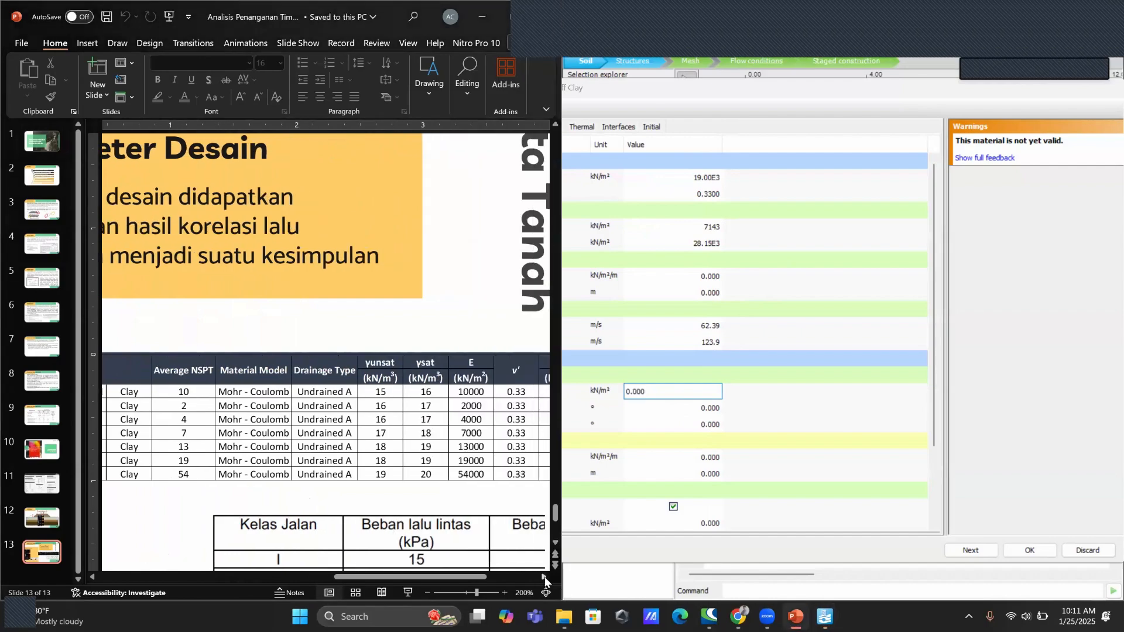
pyautogui.click(544, 578)
pyautogui.click(545, 578)
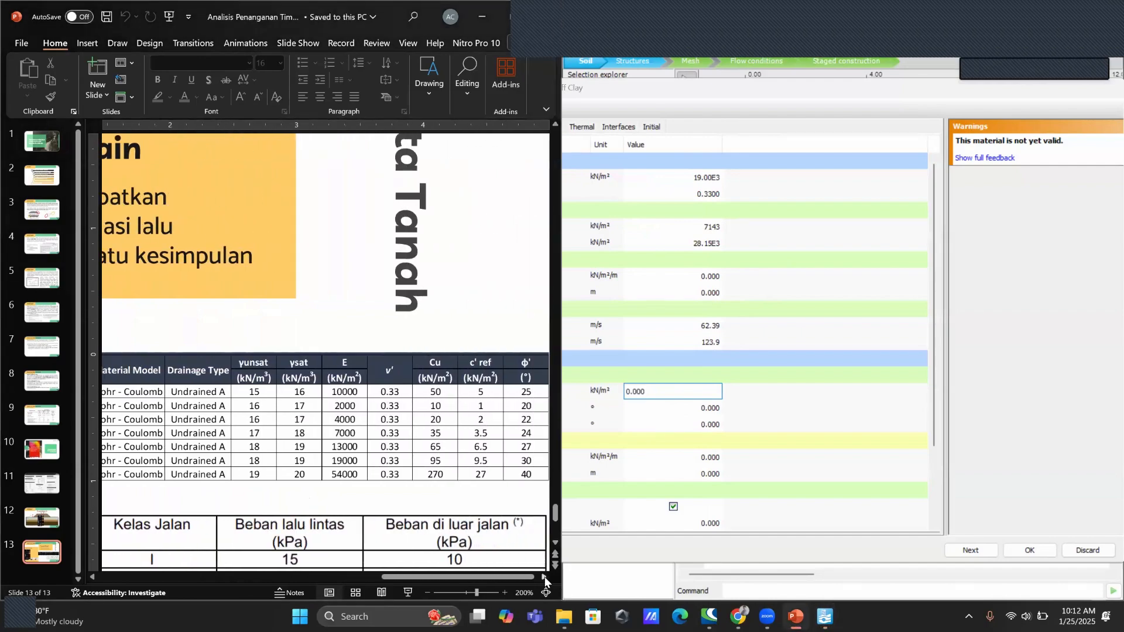
pyautogui.click(649, 391)
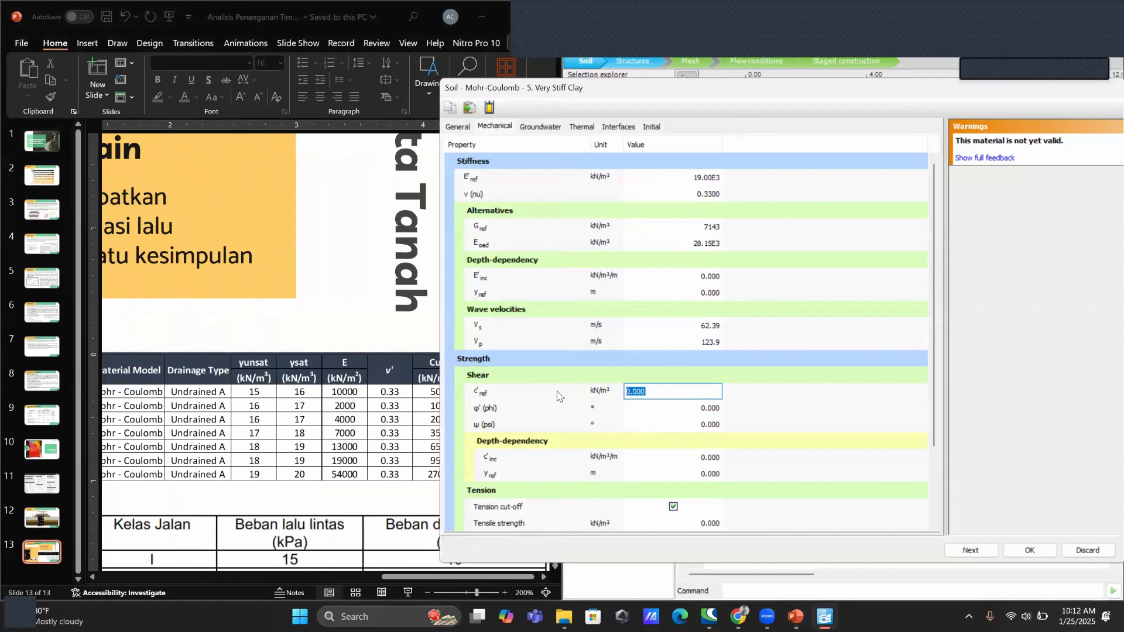
pyautogui.write('9.5')
pyautogui.press('Tab')
pyautogui.write('3')
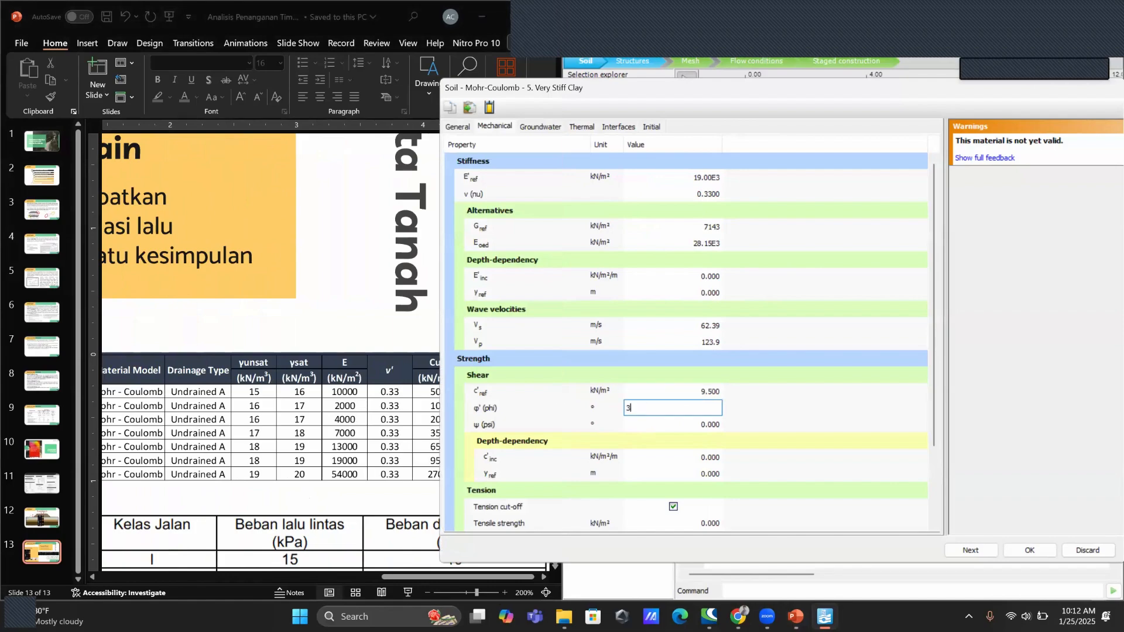
pyautogui.write('0')
# Set the very stiff clay's groundwater classification to USDA with soil class Clay, enable default permeabilities, and save the material
pyautogui.click(543, 127)
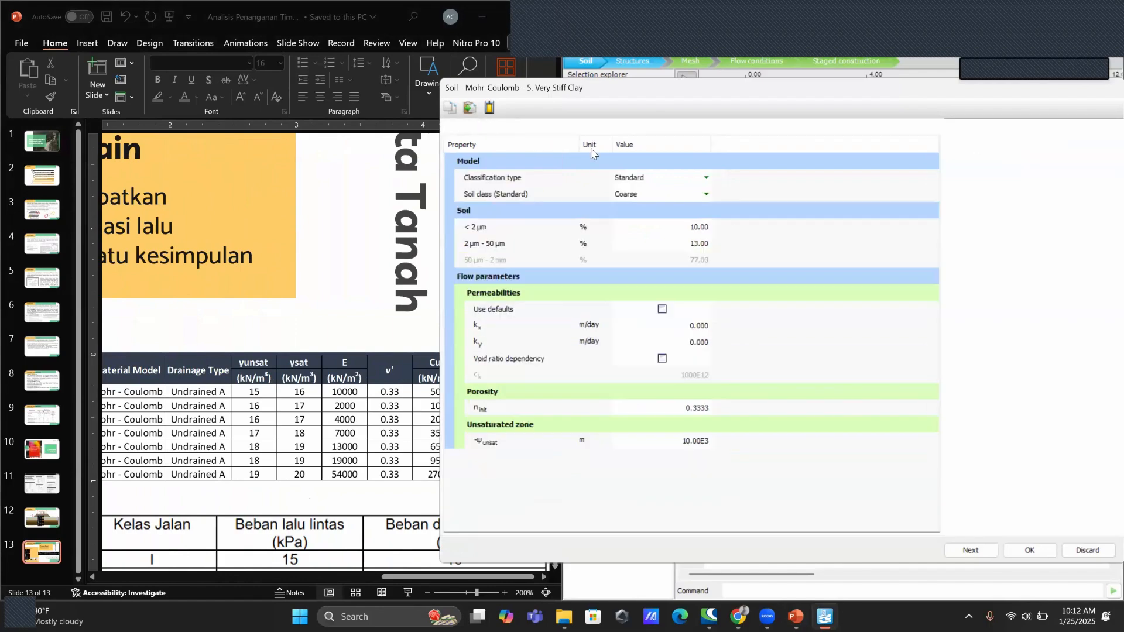
pyautogui.click(645, 176)
pyautogui.click(645, 176)
pyautogui.click(639, 216)
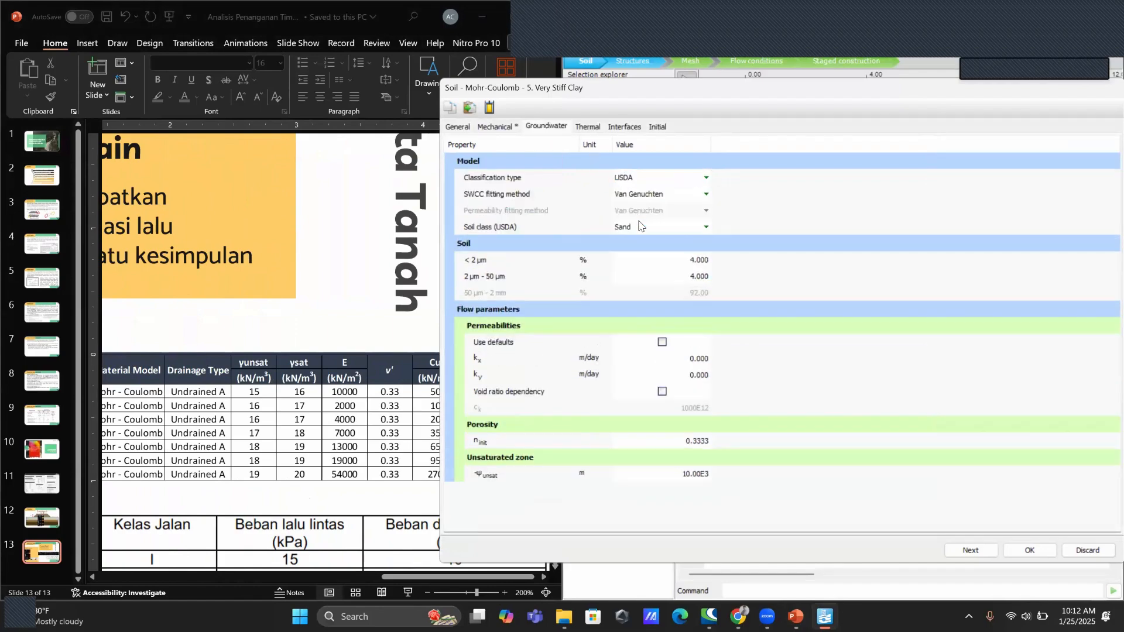
pyautogui.click(641, 229)
pyautogui.click(655, 373)
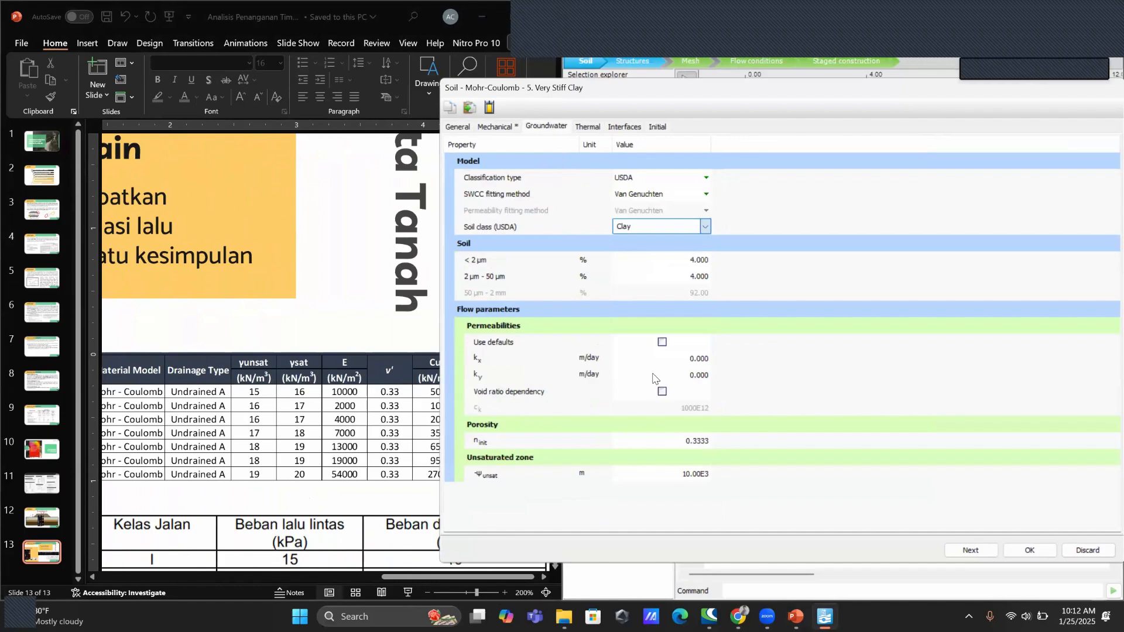
pyautogui.click(667, 343)
pyautogui.click(1046, 550)
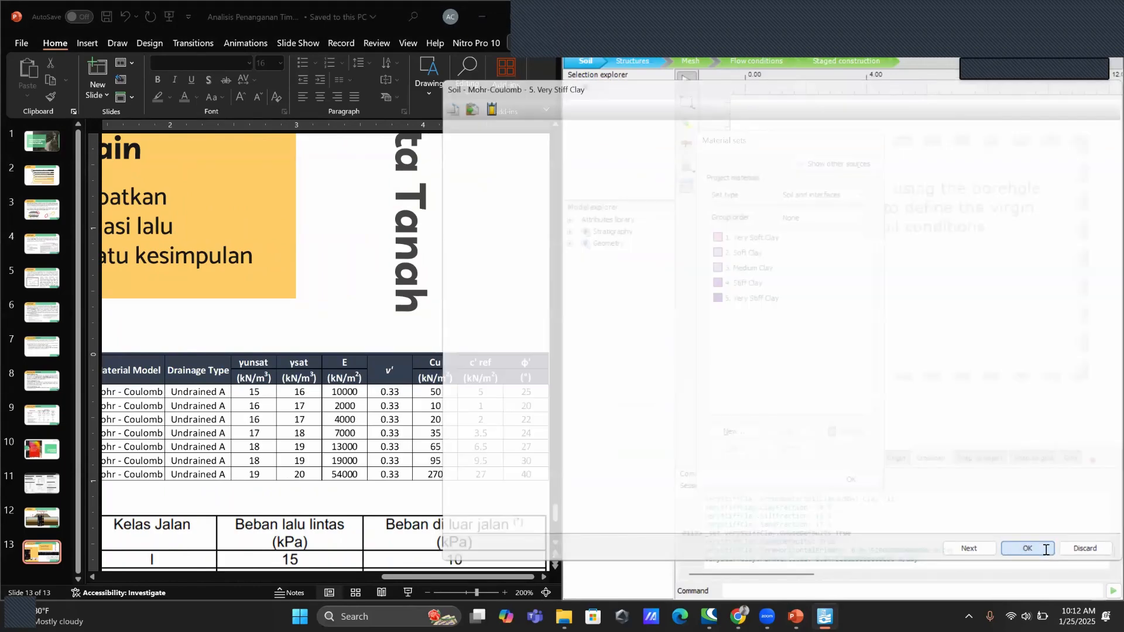
# Create a new soil material named "6. Hard Clay" and set its drainage type to Undrained A
pyautogui.click(737, 433)
pyautogui.write('6. Hard Clay')
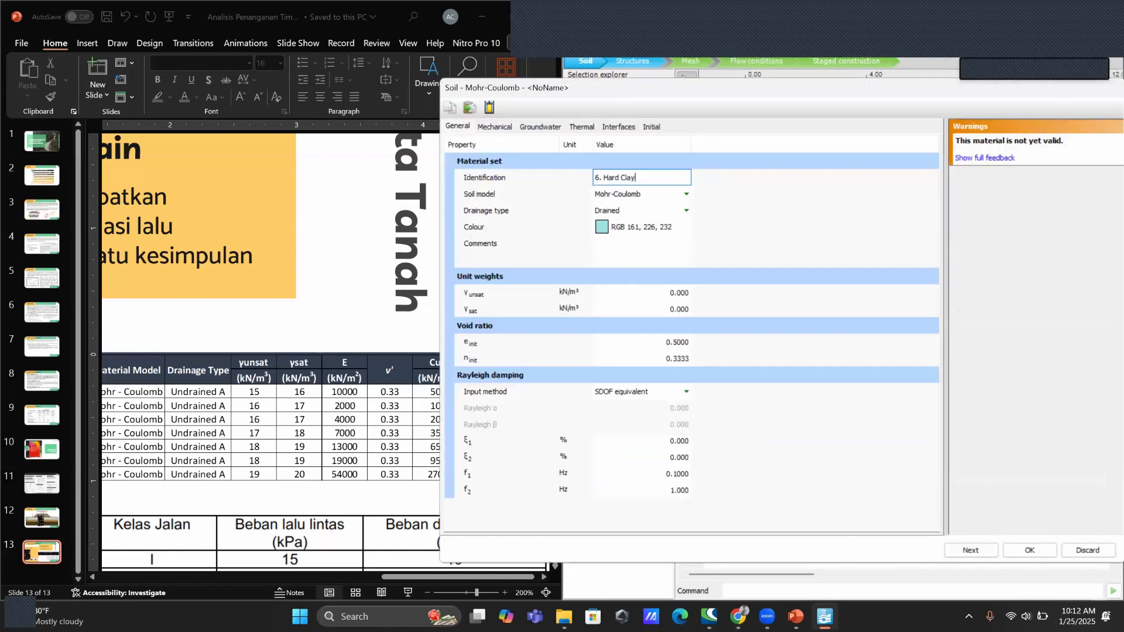
pyautogui.click(643, 211)
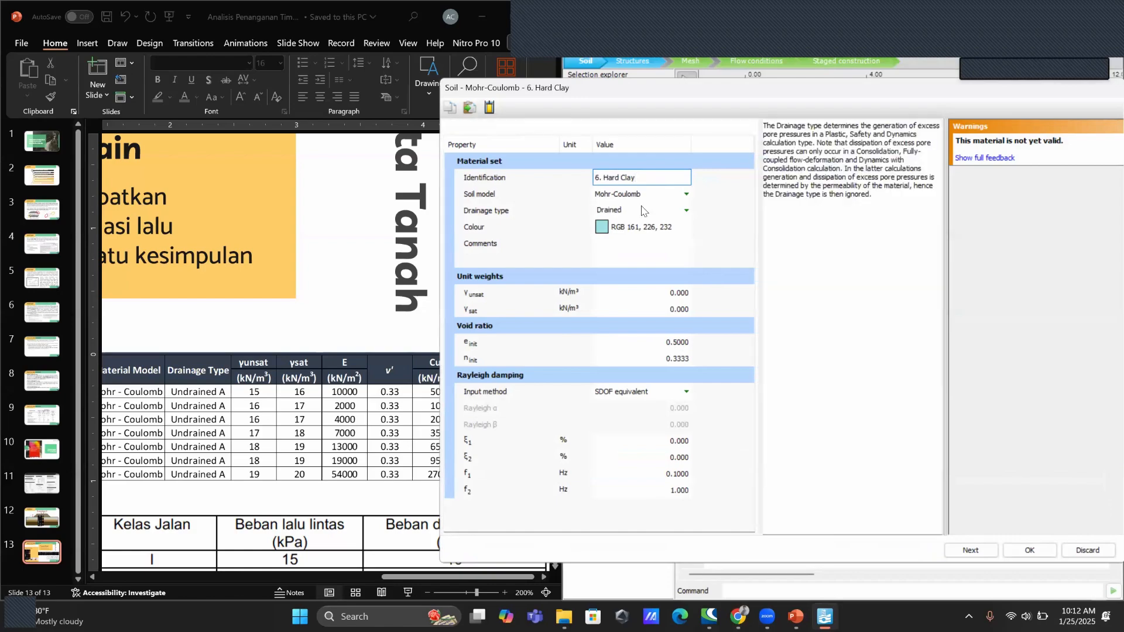
pyautogui.click(642, 235)
# Set the hard clay's colour to a very dark purple, RGB 49, 3, 83, starting from the favourite dark purple
pyautogui.click(644, 228)
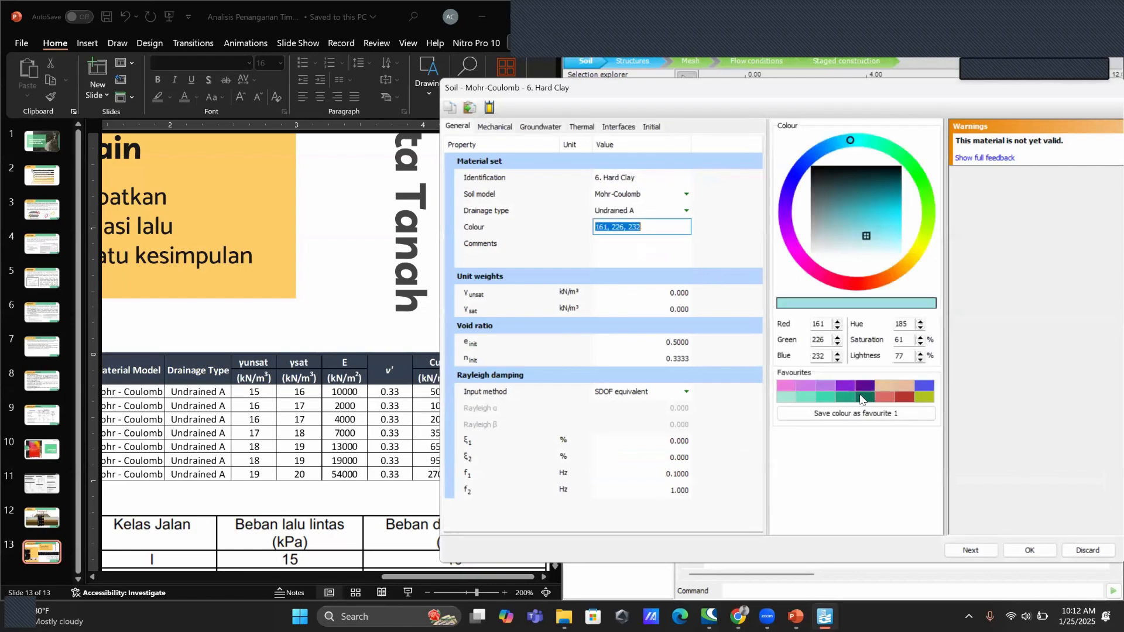
pyautogui.click(863, 388)
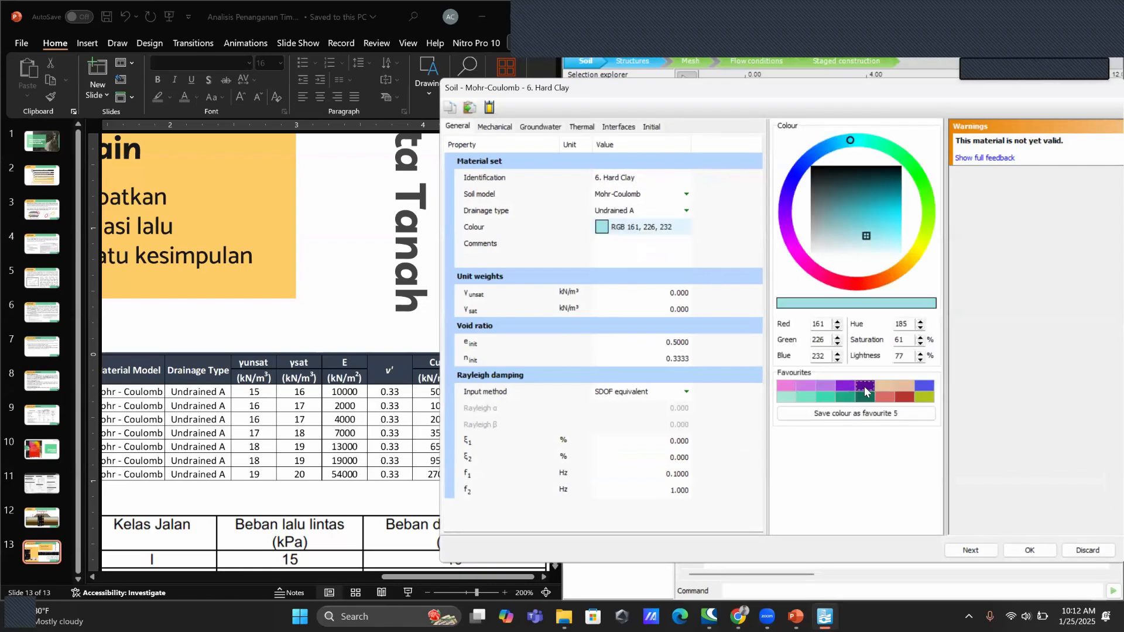
pyautogui.click(865, 391)
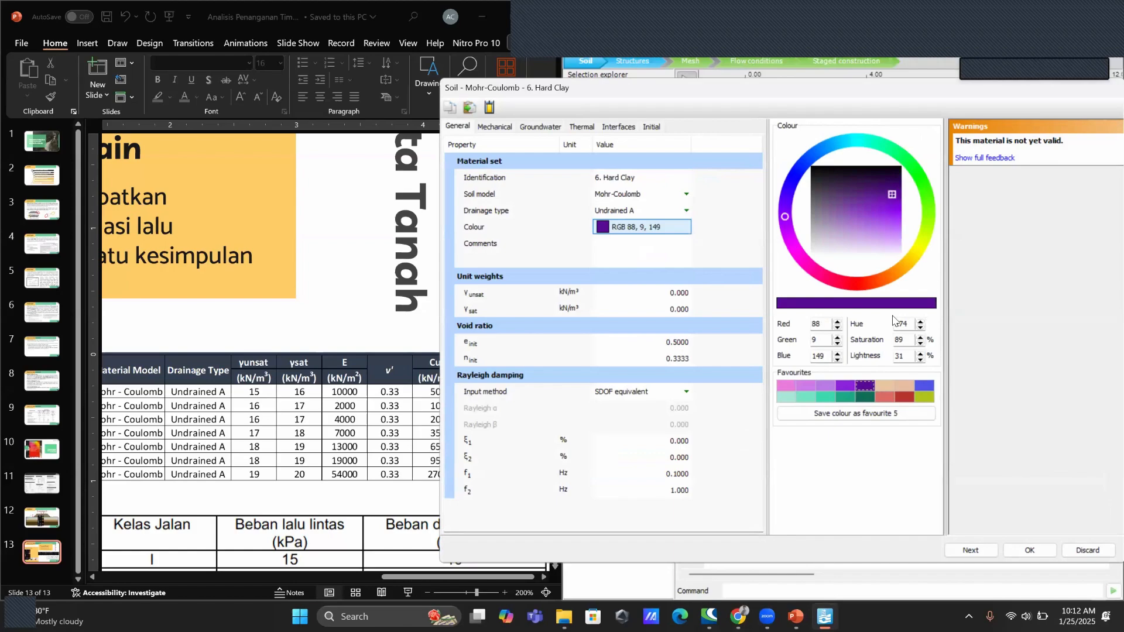
pyautogui.click(893, 181)
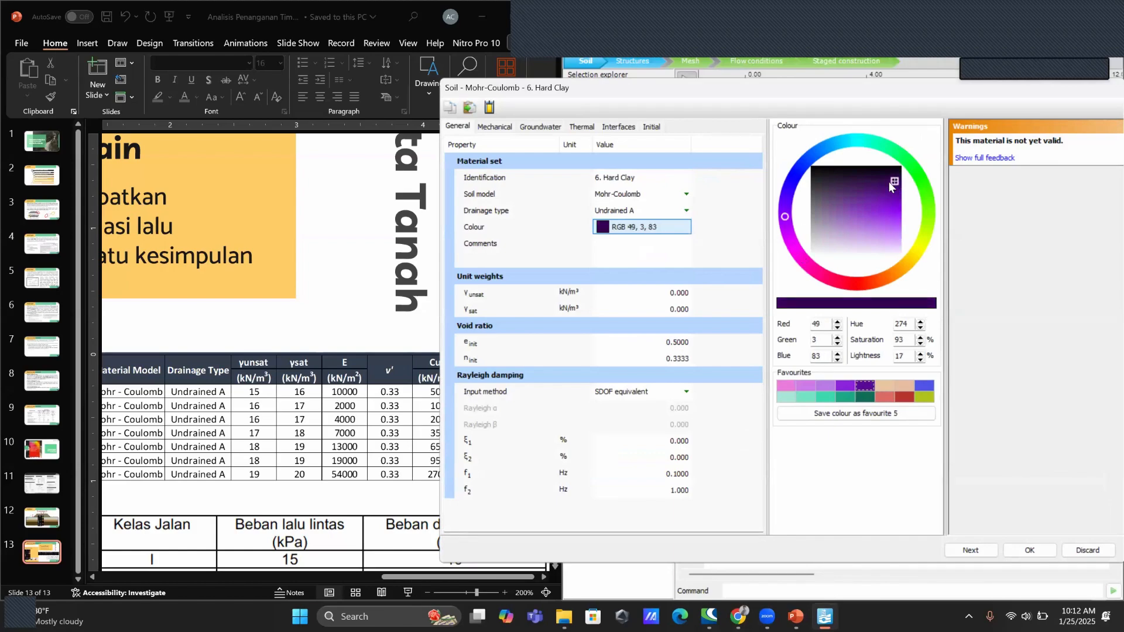
# Set the hard clay's unit weights to γunsat 19 and γsat 20 kN/m³, with Direct as the Rayleigh damping input method
pyautogui.click(677, 310)
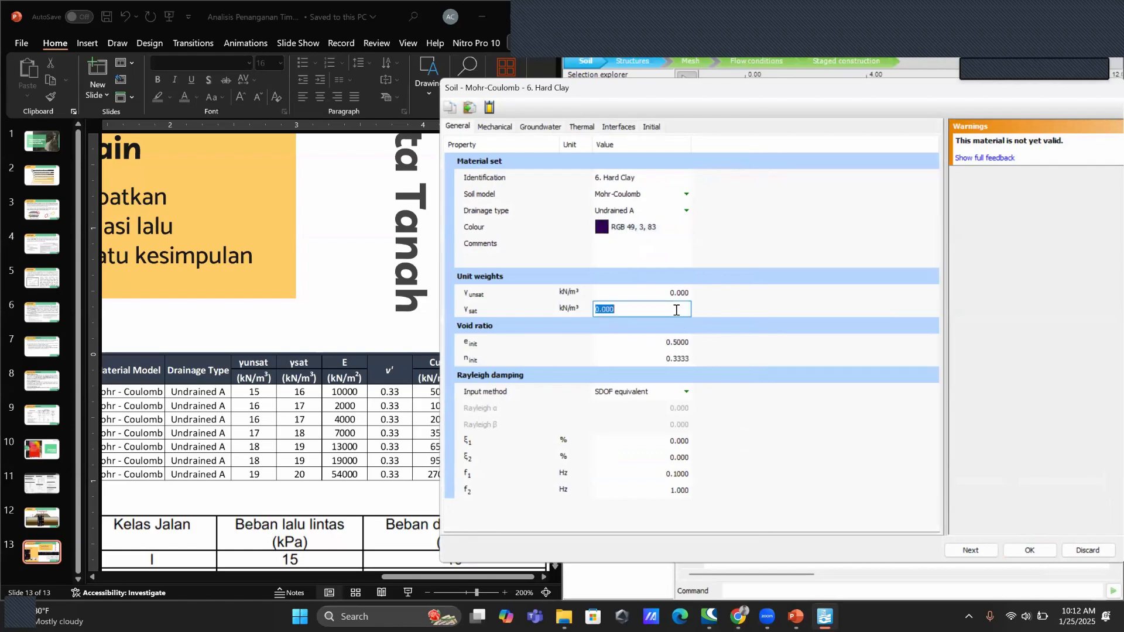
pyautogui.click(543, 578)
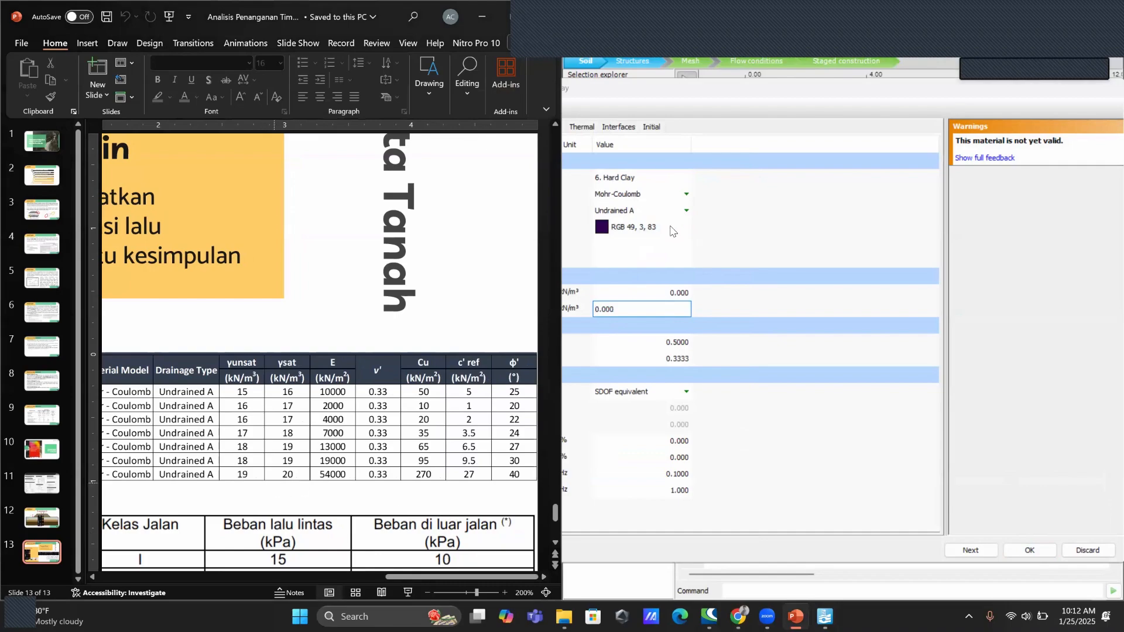
pyautogui.moveTo(631, 307); pyautogui.dragTo(544, 311)
pyautogui.write('20')
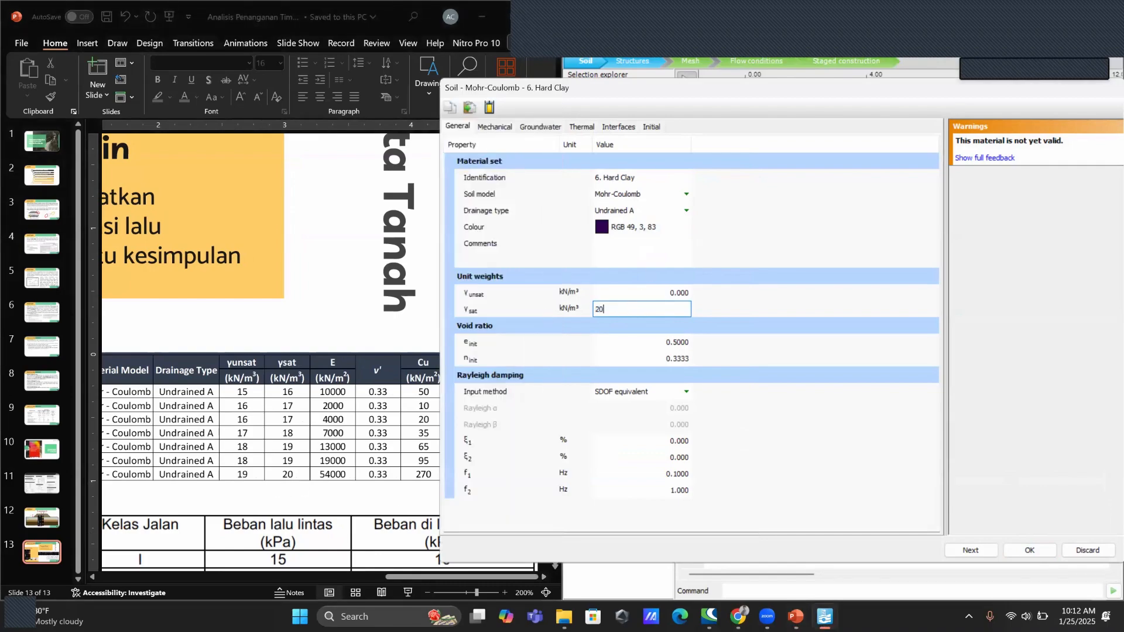
pyautogui.press('Up')
pyautogui.write('19')
pyautogui.click(642, 393)
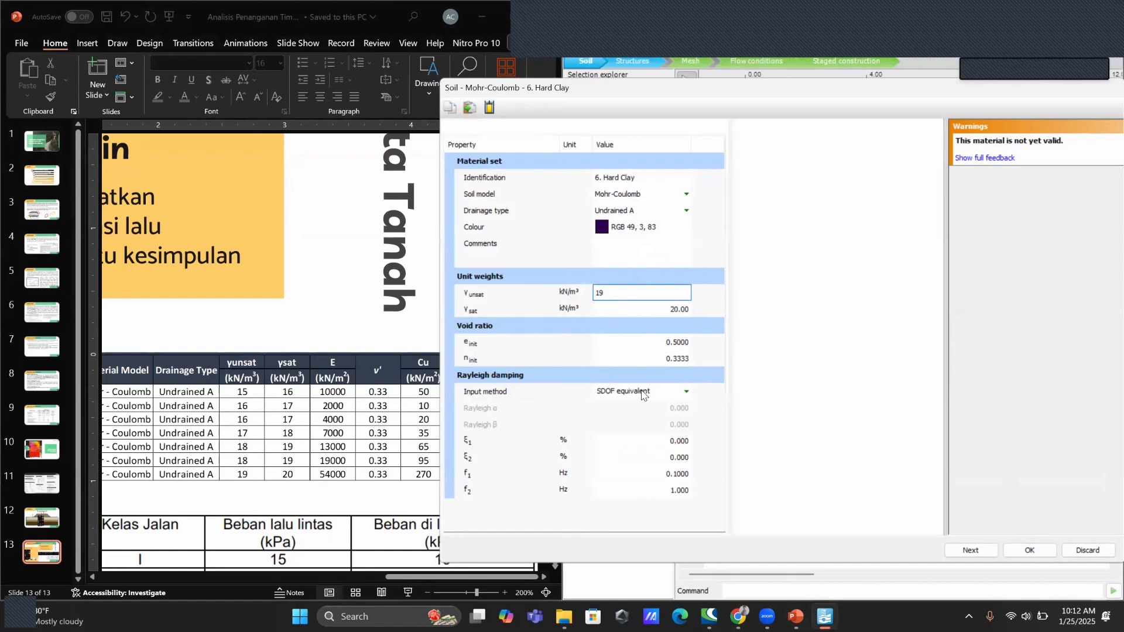
pyautogui.click(636, 406)
# Set the hard clay's stiffness E'ref to 54000 kN/m² and Poisson's ratio to 0.33 from the design table
pyautogui.click(495, 126)
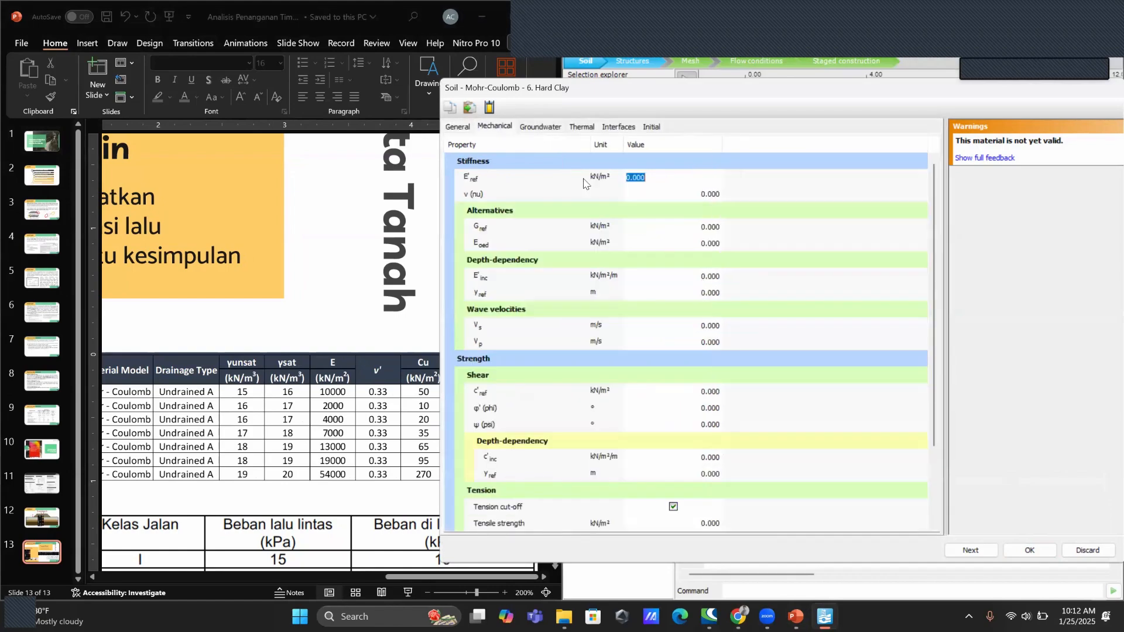
pyautogui.click(674, 177)
pyautogui.write('54')
pyautogui.click(683, 193)
pyautogui.write('.33')
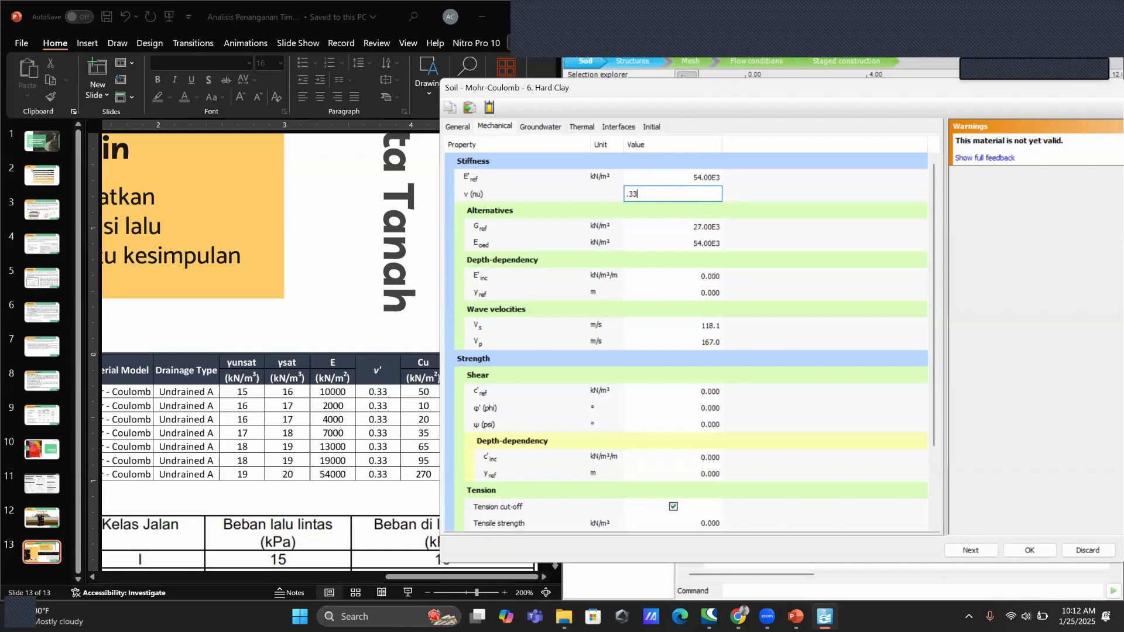
pyautogui.click(776, 207)
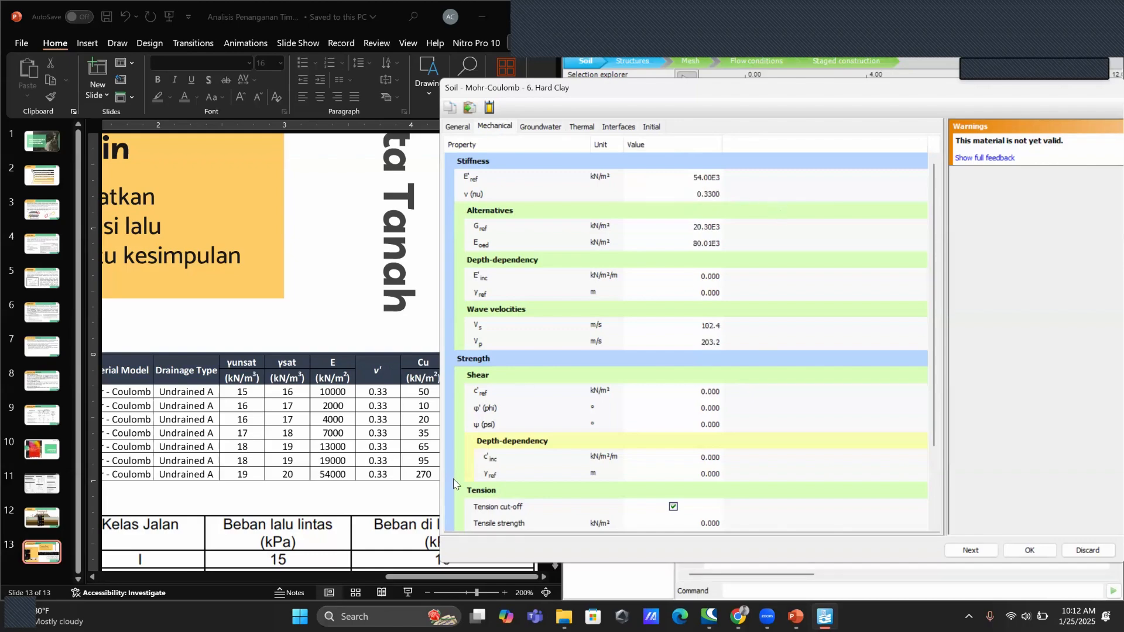
# Set the hard clay's cohesion c'ref to 27 kN/m² and friction angle φ' to 40° from the design table
pyautogui.click(419, 501)
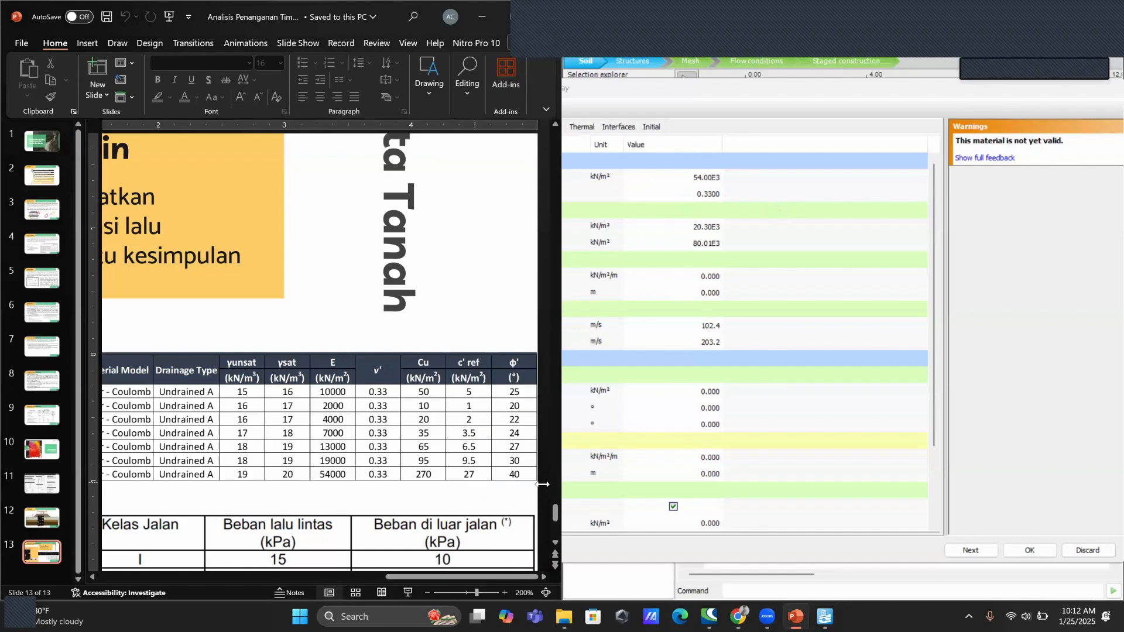
pyautogui.click(708, 391)
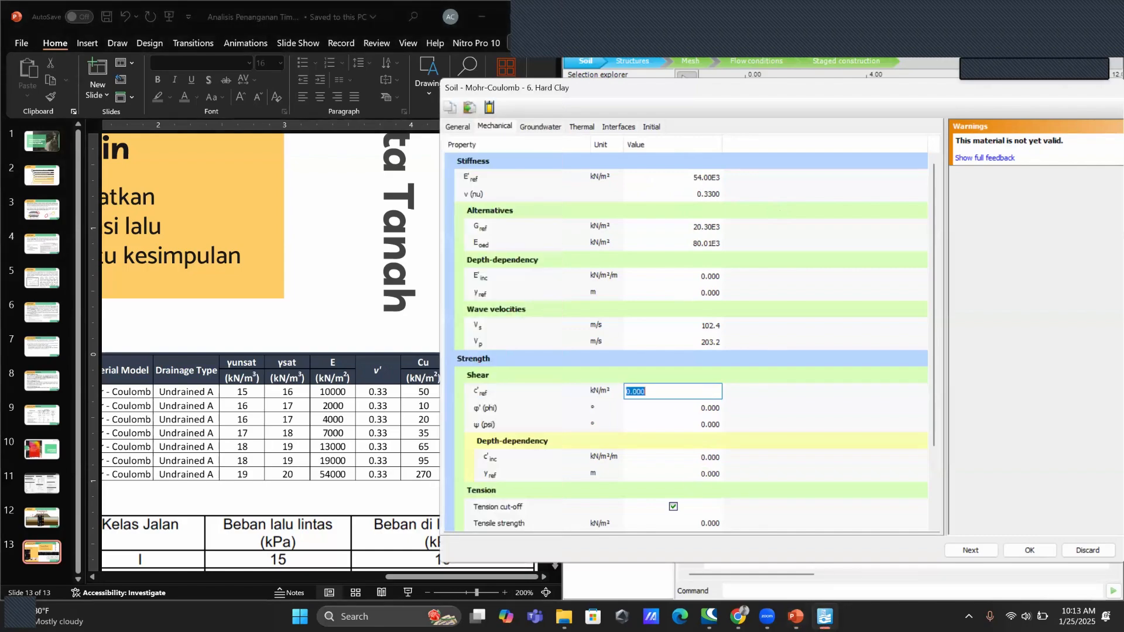
pyautogui.write('27')
pyautogui.press('Tab')
pyautogui.write('40')
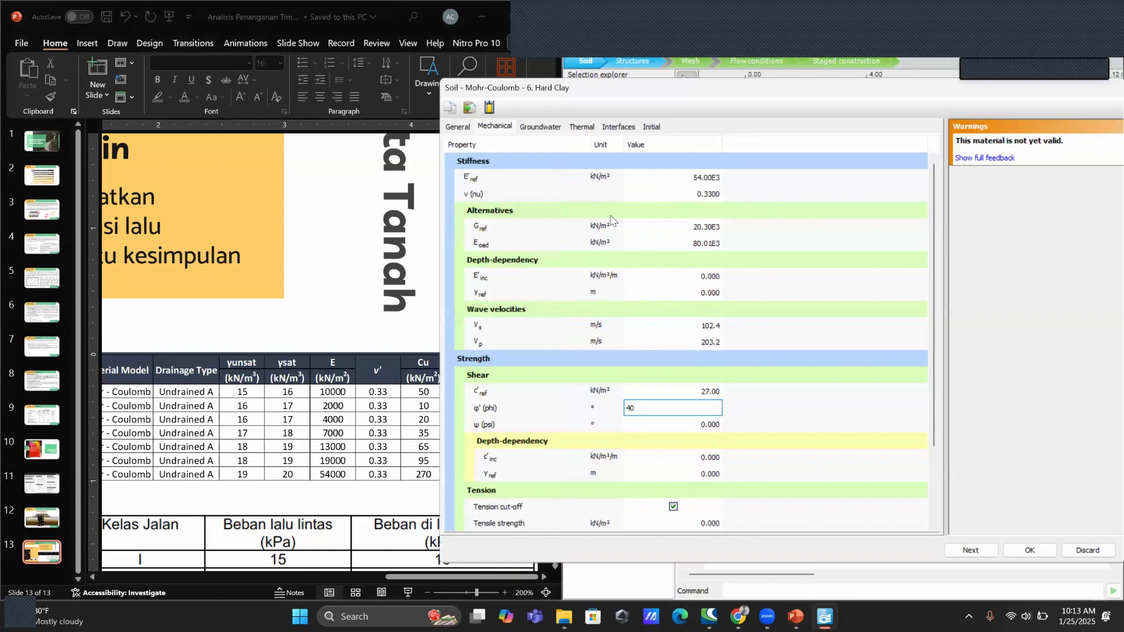
# Set the hard clay's groundwater classification to USDA with soil class Clay and default permeabilities, and accept the material
pyautogui.click(550, 128)
pyautogui.click(638, 178)
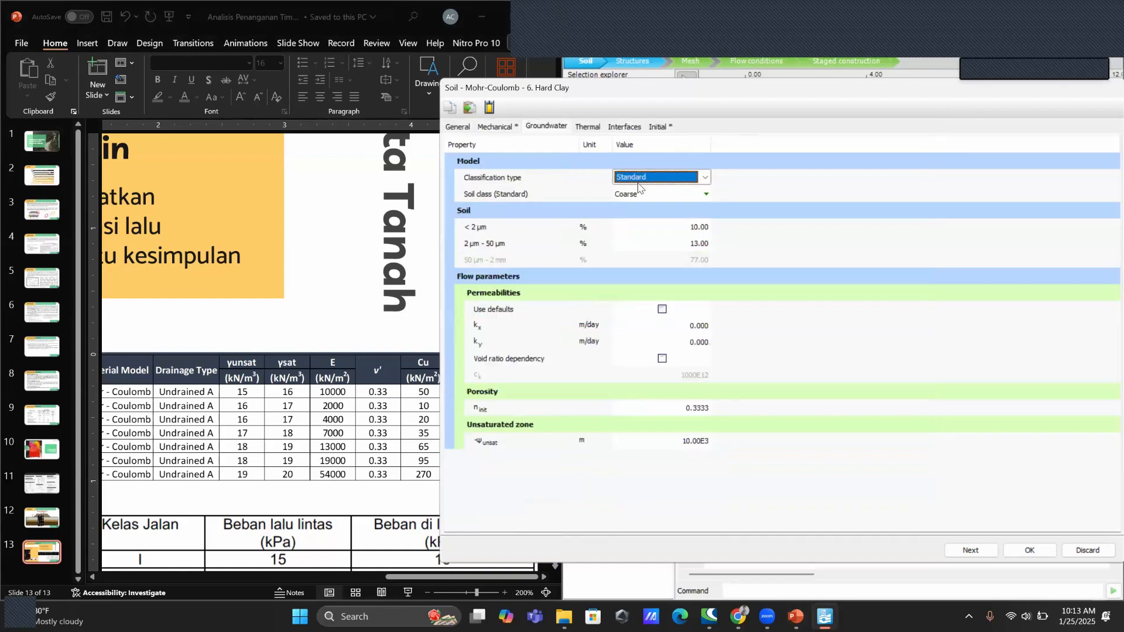
pyautogui.click(638, 183)
pyautogui.click(641, 214)
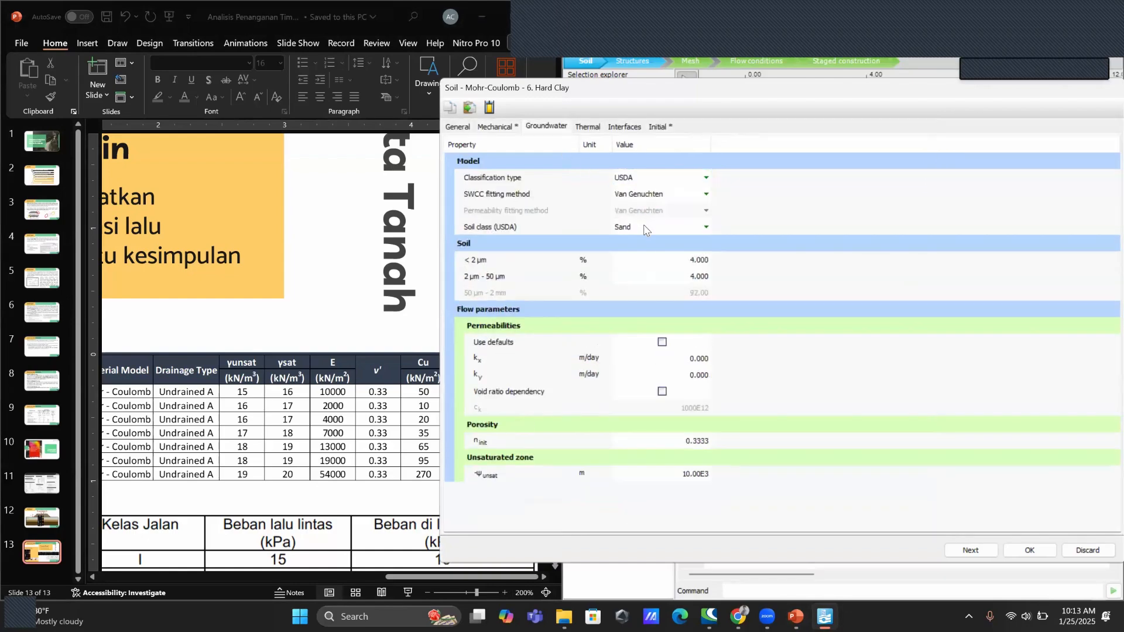
pyautogui.click(643, 227)
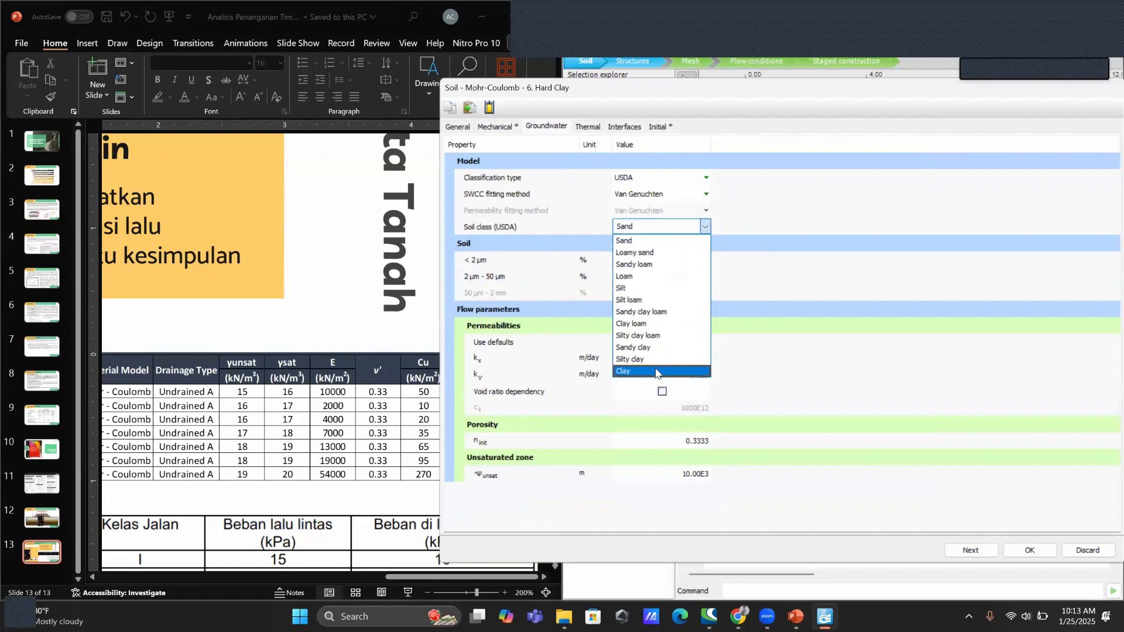
pyautogui.click(656, 372)
pyautogui.click(662, 342)
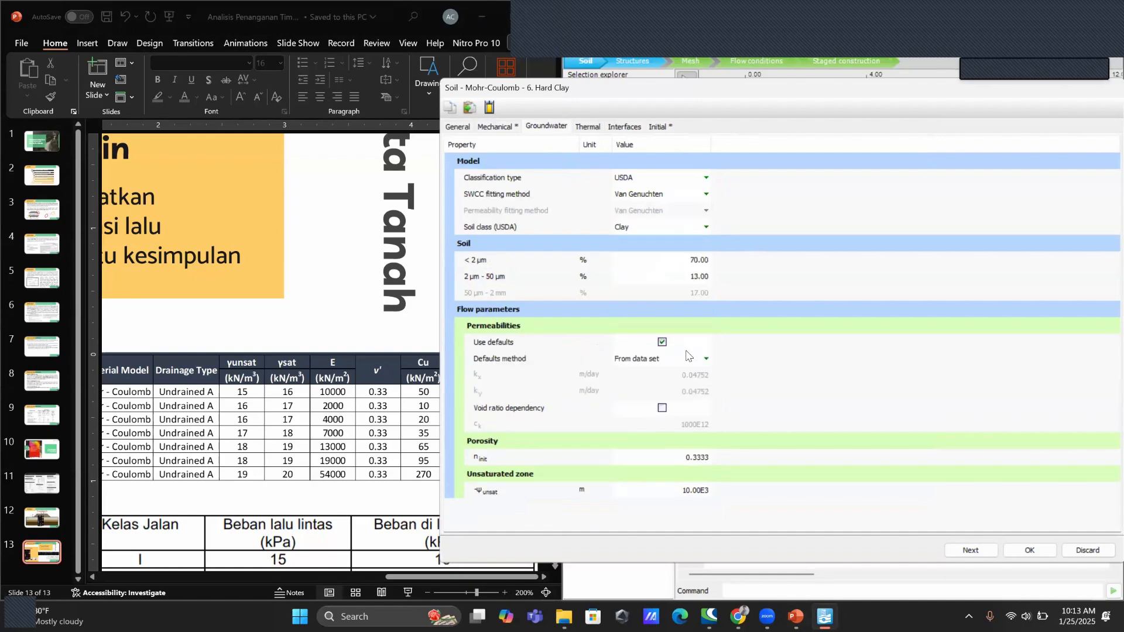
pyautogui.click(1048, 550)
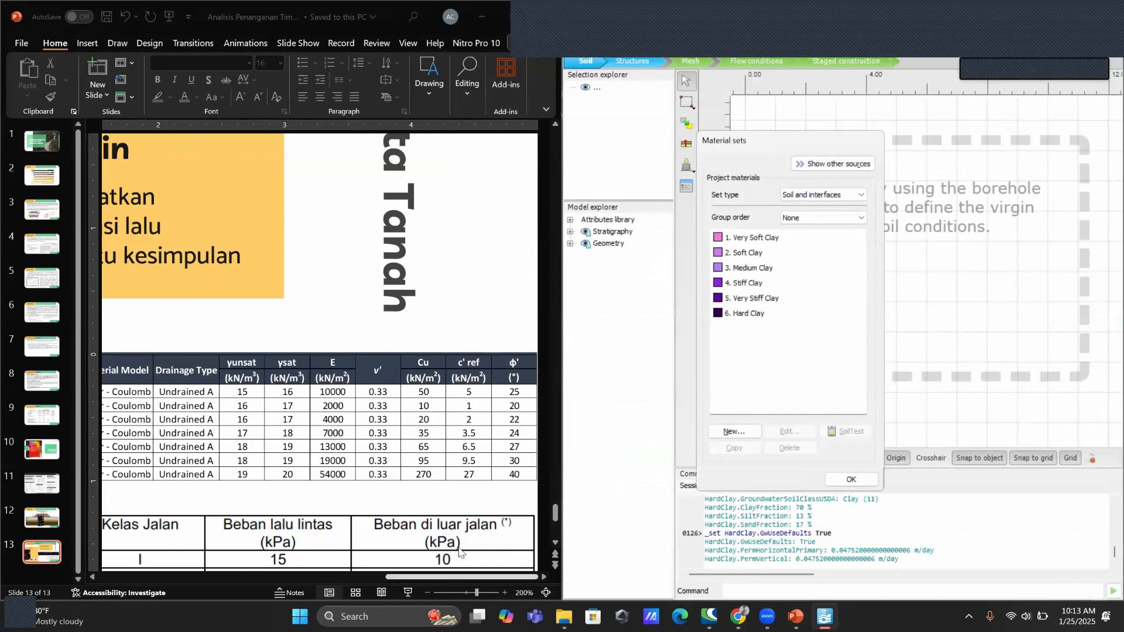
# Show the depth and soil type columns of the design parameter table in PowerPoint, and close the PLAXIS material sets
pyautogui.click(325, 575)
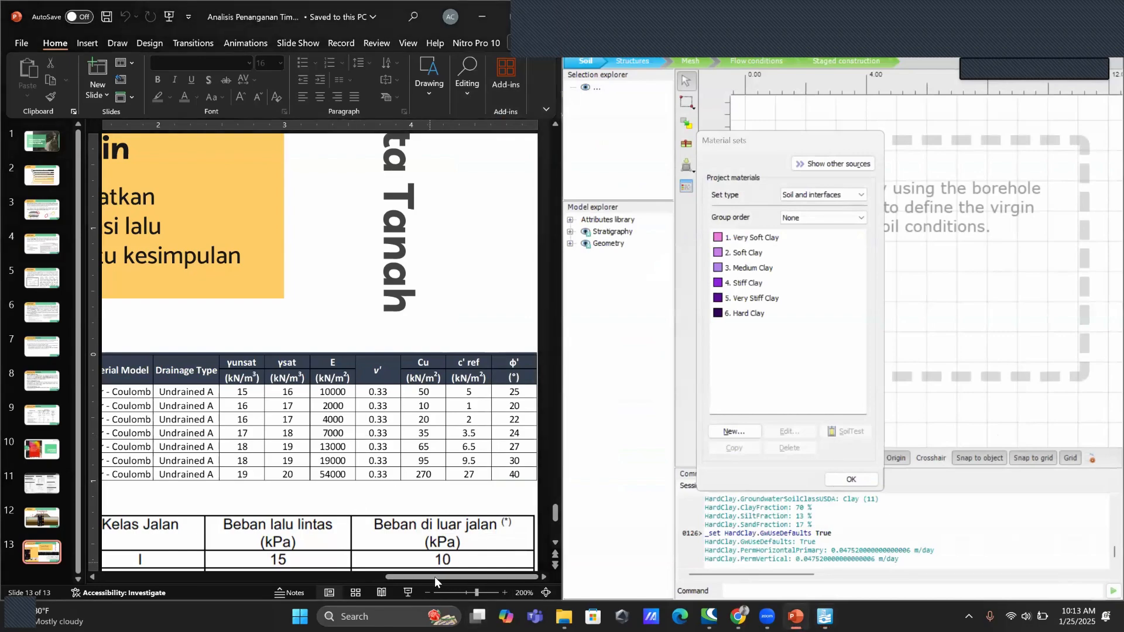
pyautogui.moveTo(438, 577); pyautogui.dragTo(319, 554)
pyautogui.keyDown('ctrl'); pyautogui.scroll(-5, 383, 410); pyautogui.keyUp('ctrl')
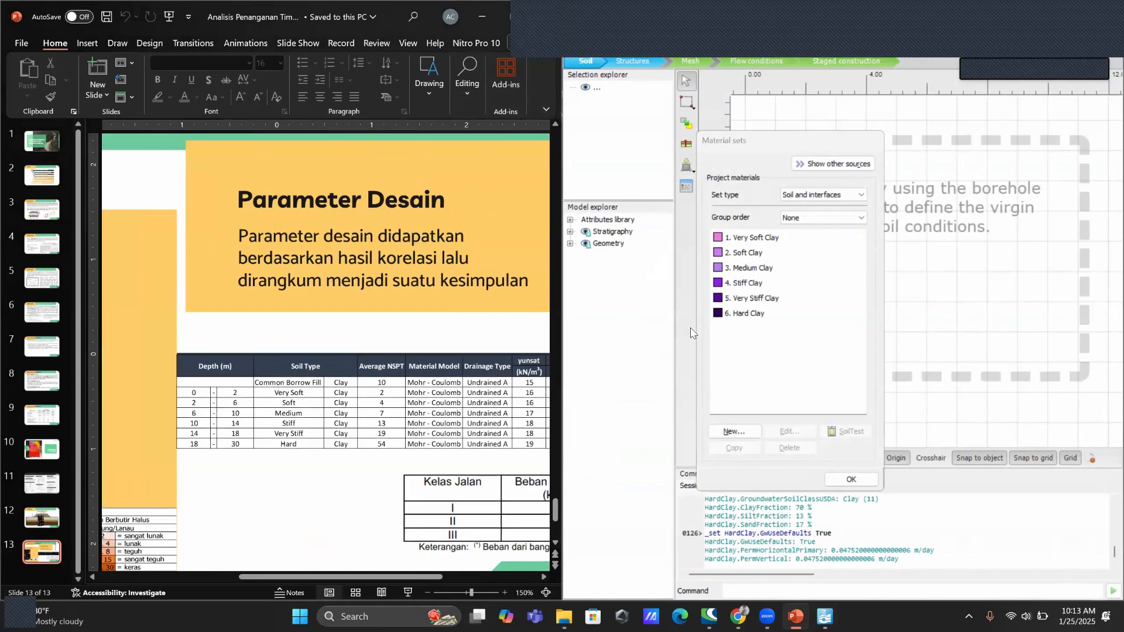
pyautogui.click(852, 480)
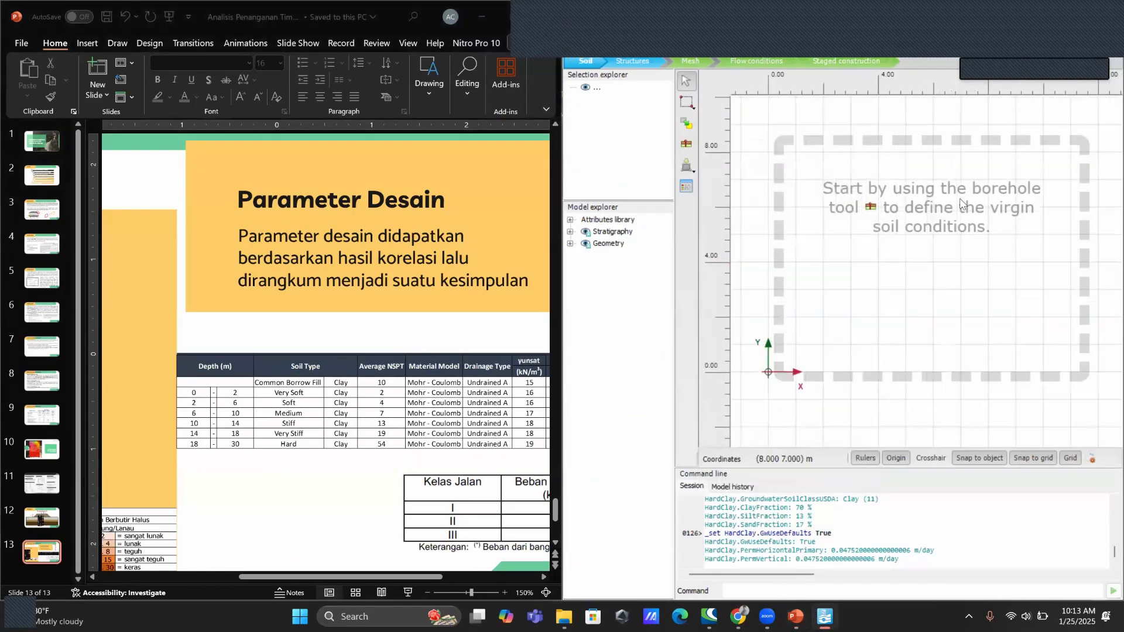
# Maximize PLAXIS 2D and create a borehole at the model origin, x = 0
pyautogui.scroll(-3, 943, 223)
pyautogui.scroll(-3, 944, 222)
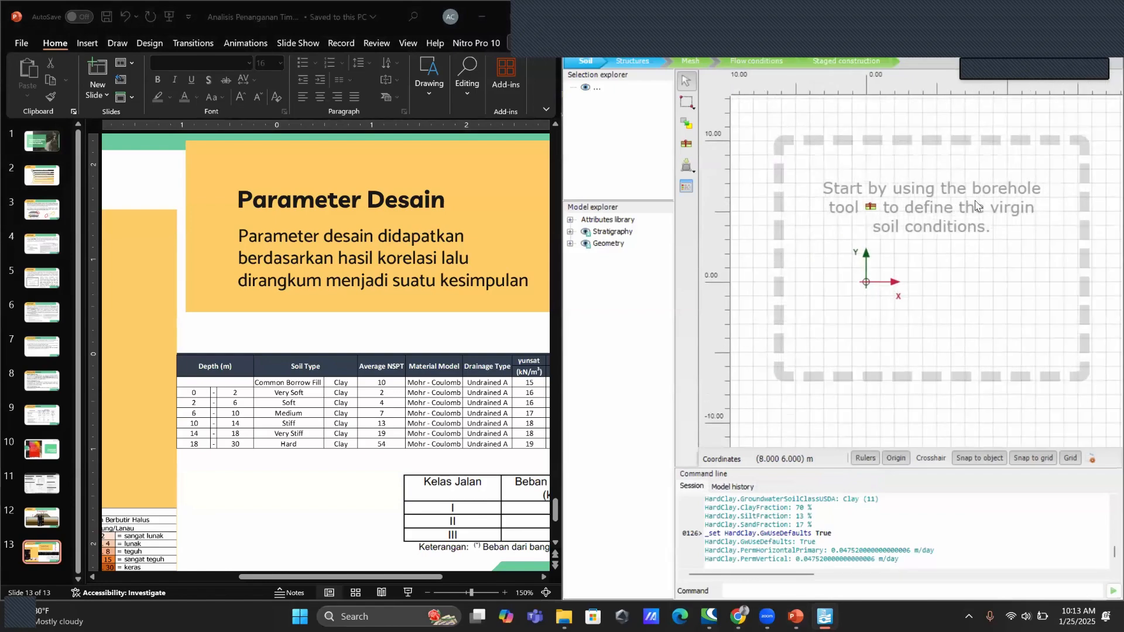
pyautogui.scroll(4, 924, 273)
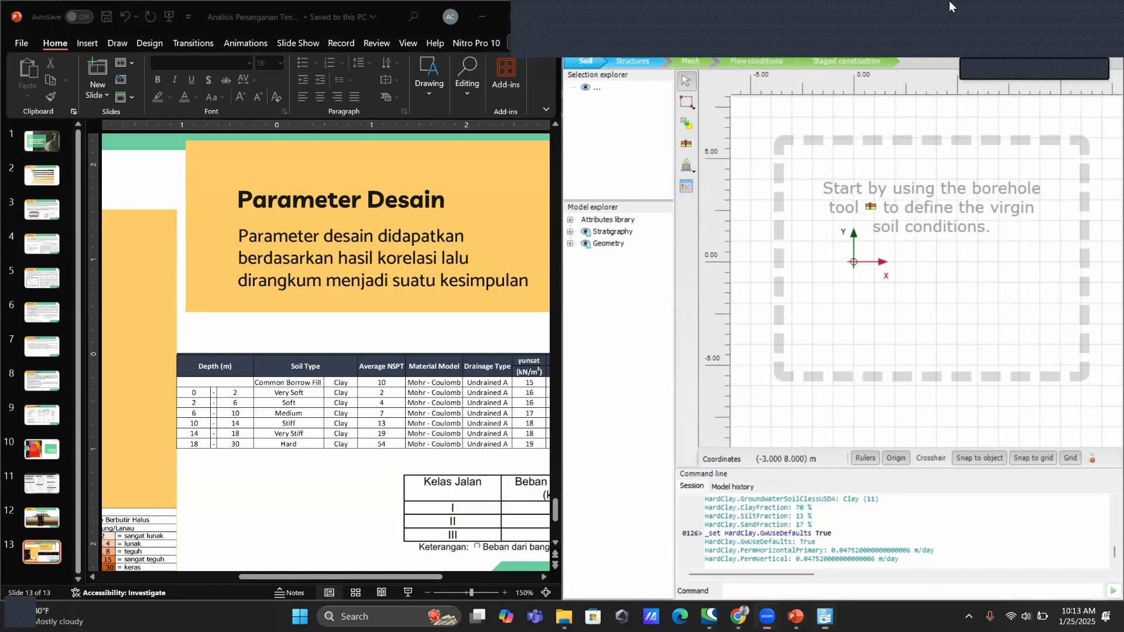
pyautogui.click(1075, 12)
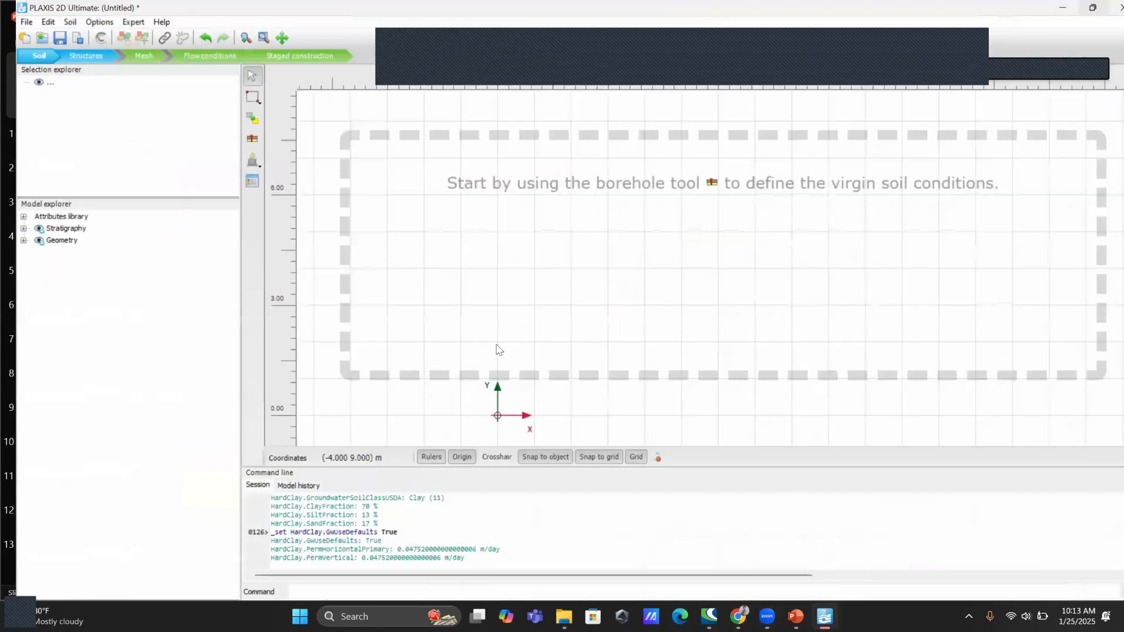
pyautogui.scroll(-5, 634, 227)
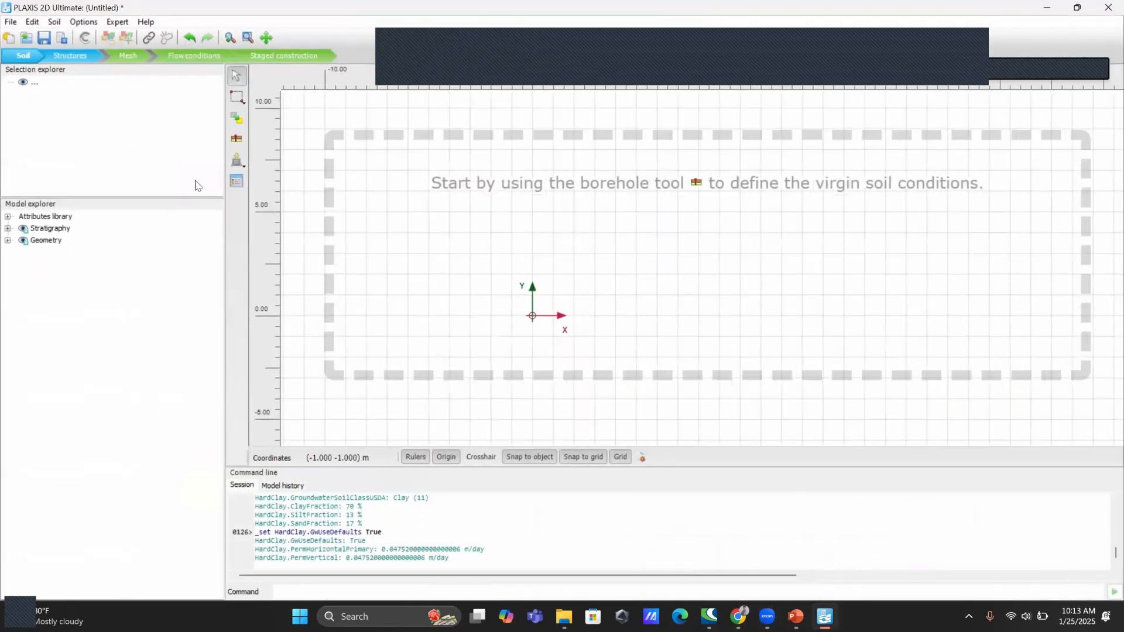
pyautogui.click(237, 140)
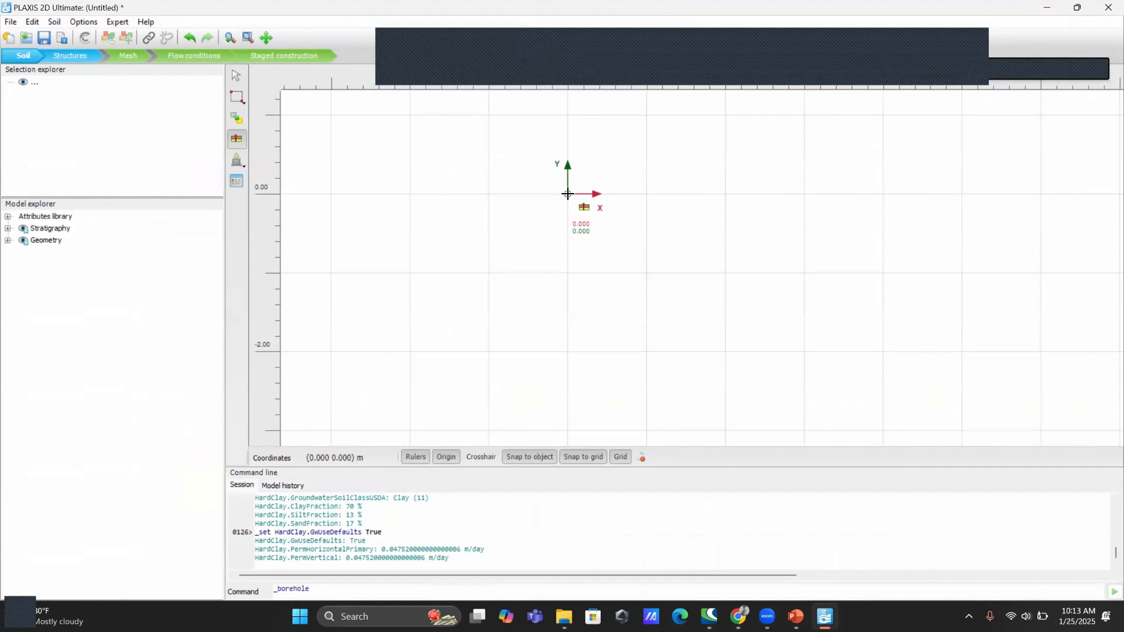
pyautogui.click(567, 194)
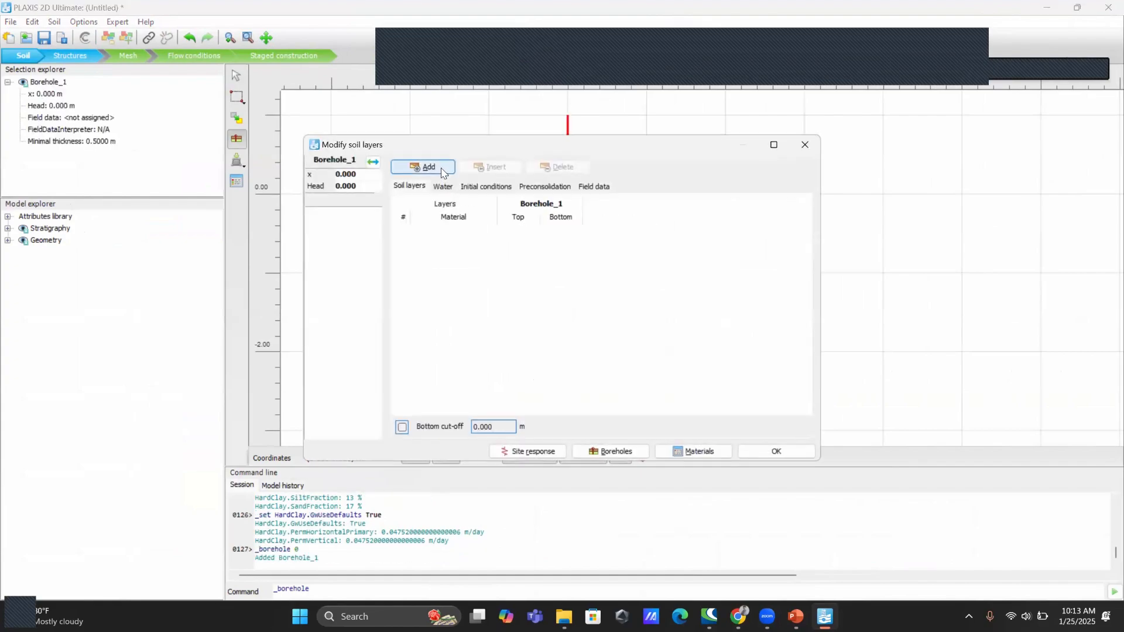
# Add six soil layers to the borehole
pyautogui.click(441, 170)
pyautogui.click(442, 170)
pyautogui.click(442, 170)
pyautogui.click(441, 170)
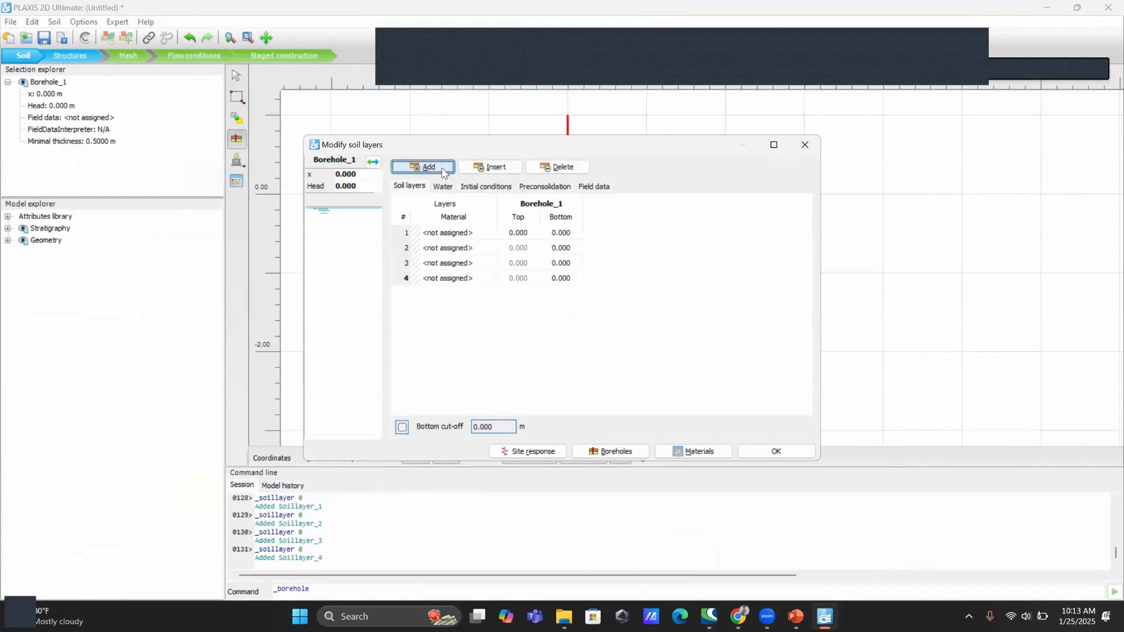
pyautogui.click(442, 170)
pyautogui.click(443, 172)
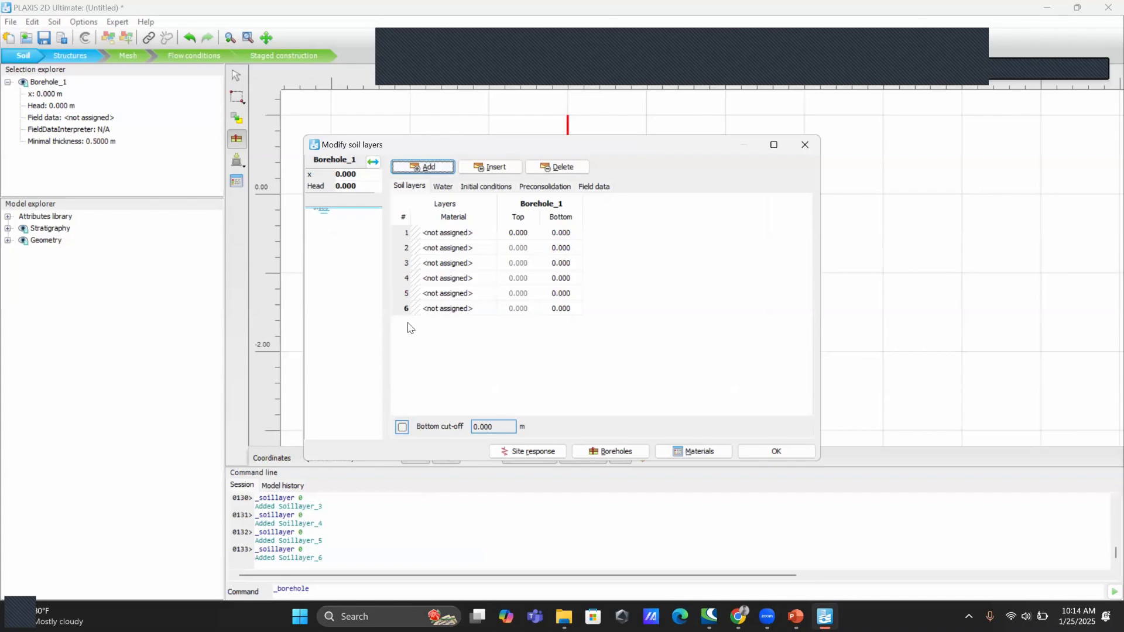
# Assign Very Soft Clay, Soft Clay and Medium Clay to soil layers 1, 2 and 3 of the borehole
pyautogui.click(461, 236)
pyautogui.click(478, 232)
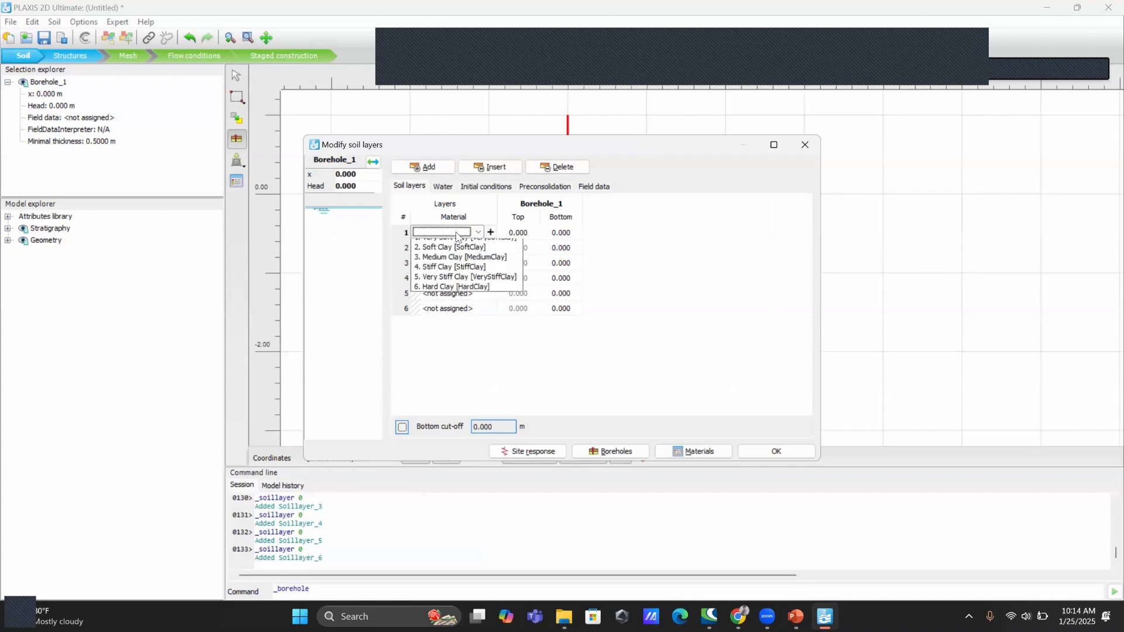
pyautogui.click(446, 255)
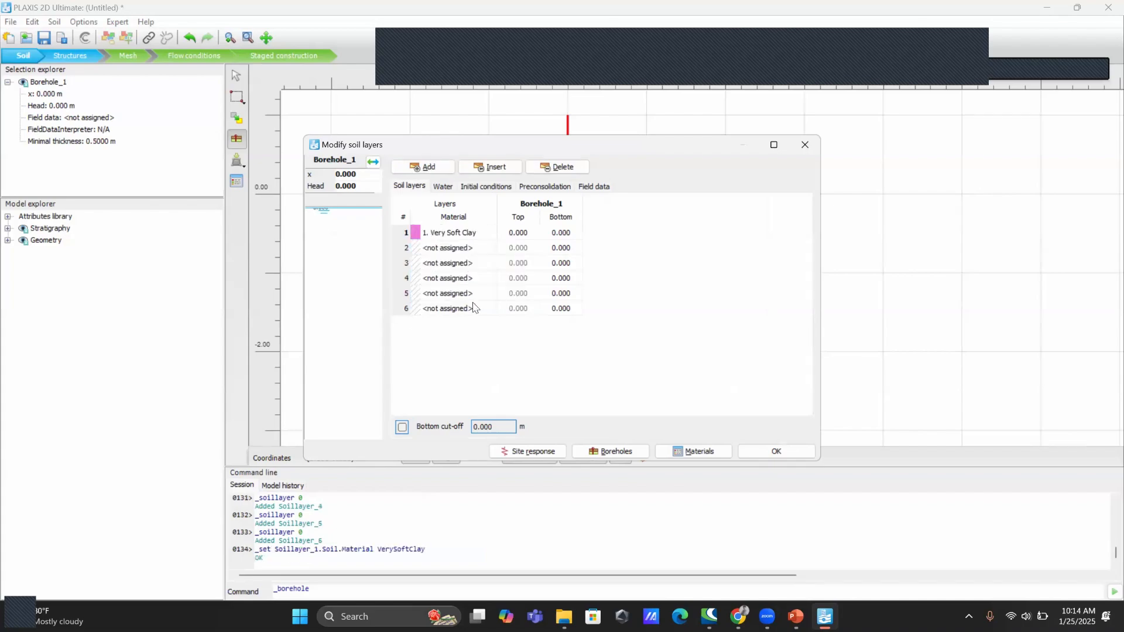
pyautogui.click(461, 251)
pyautogui.click(462, 249)
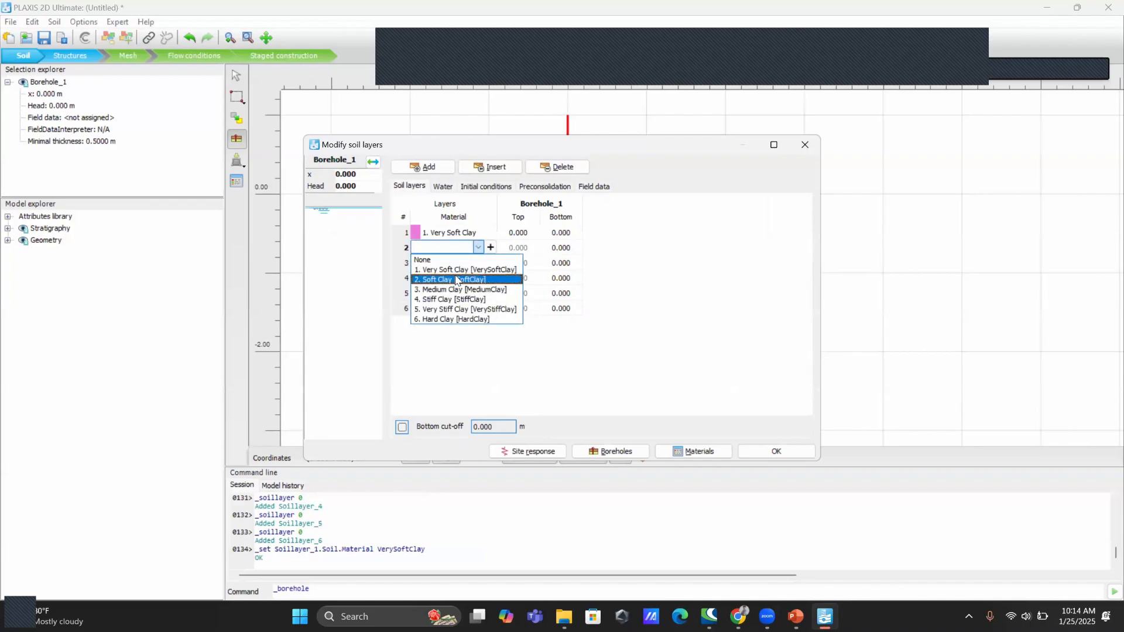
pyautogui.click(456, 278)
pyautogui.click(459, 264)
pyautogui.click(459, 264)
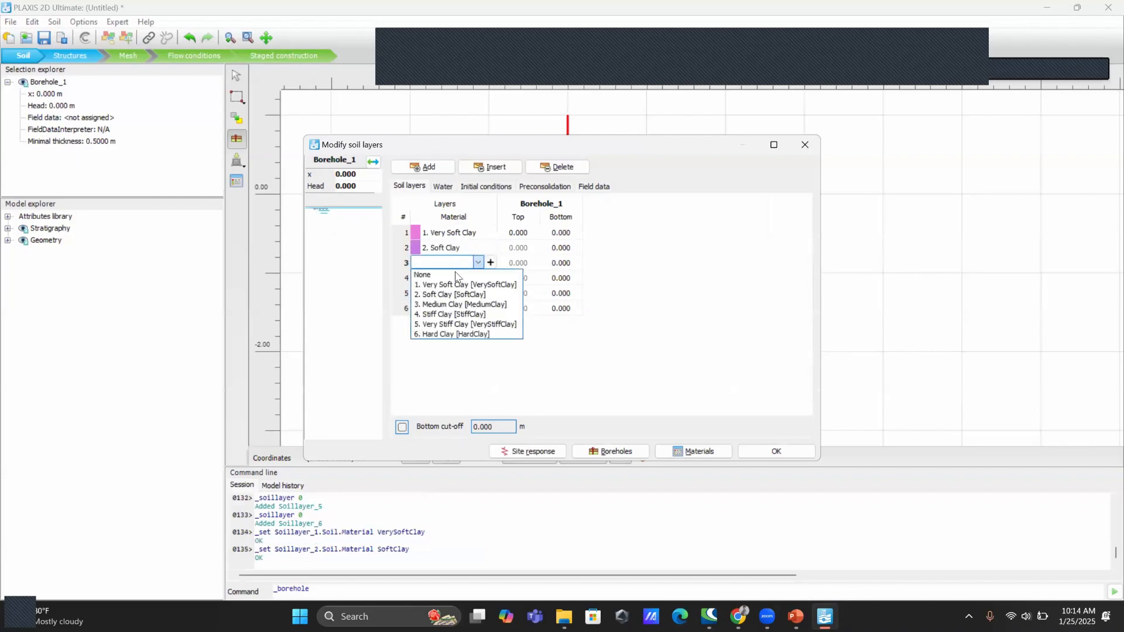
pyautogui.click(457, 305)
# Assign Stiff Clay, Very Stiff Clay and Hard Clay to soil layers 4, 5 and 6 of the borehole
pyautogui.click(453, 279)
pyautogui.click(453, 279)
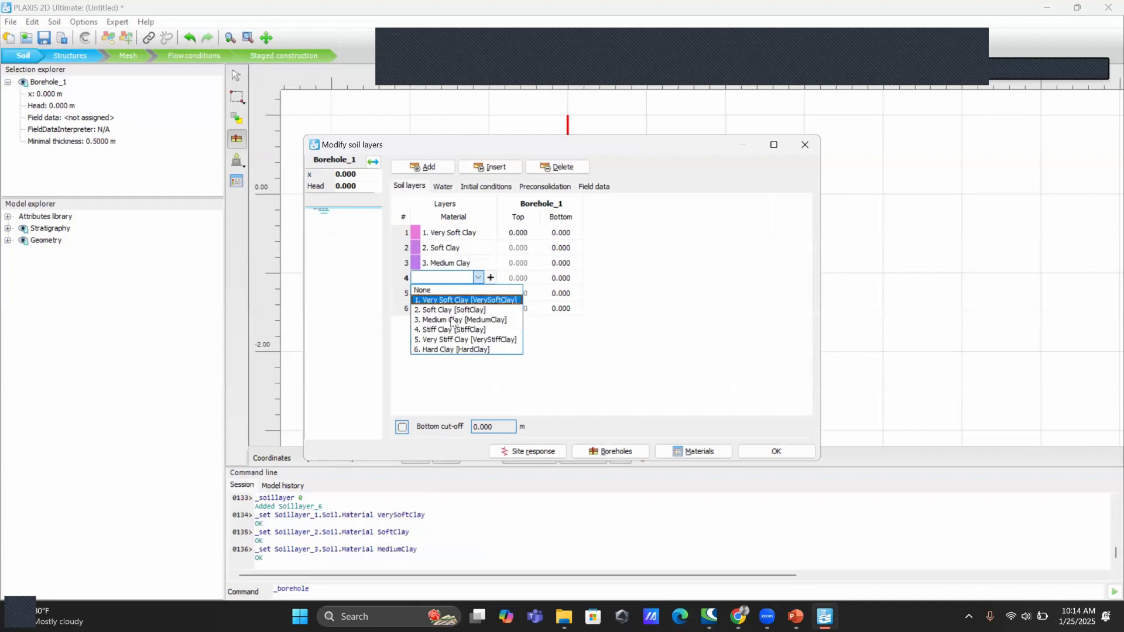
pyautogui.click(456, 326)
pyautogui.click(457, 294)
pyautogui.click(457, 295)
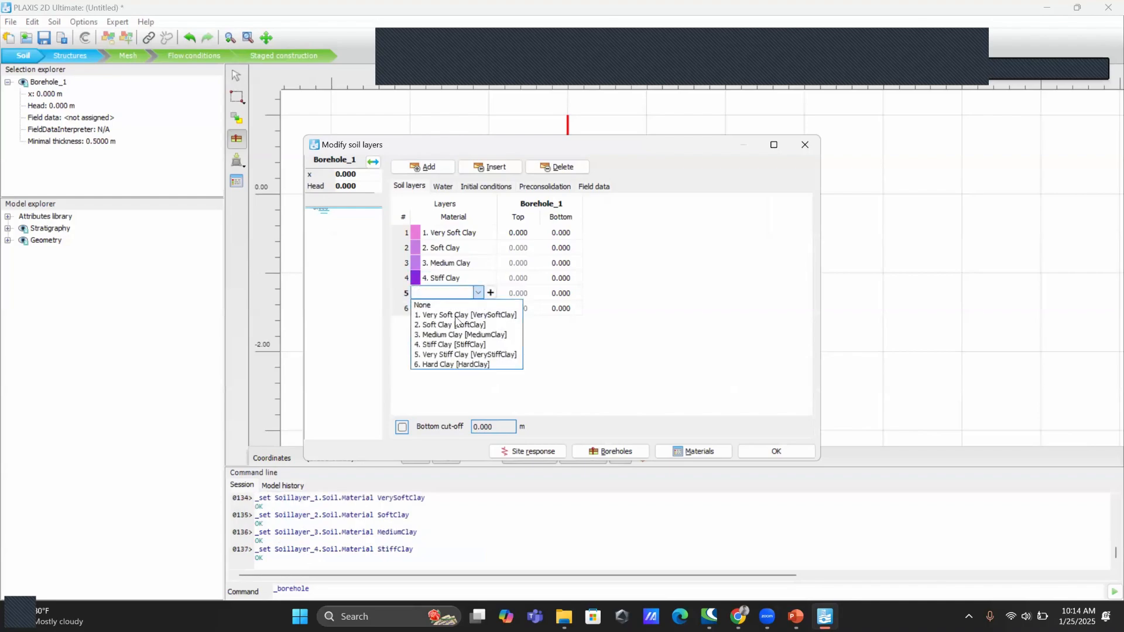
pyautogui.click(461, 357)
pyautogui.click(455, 311)
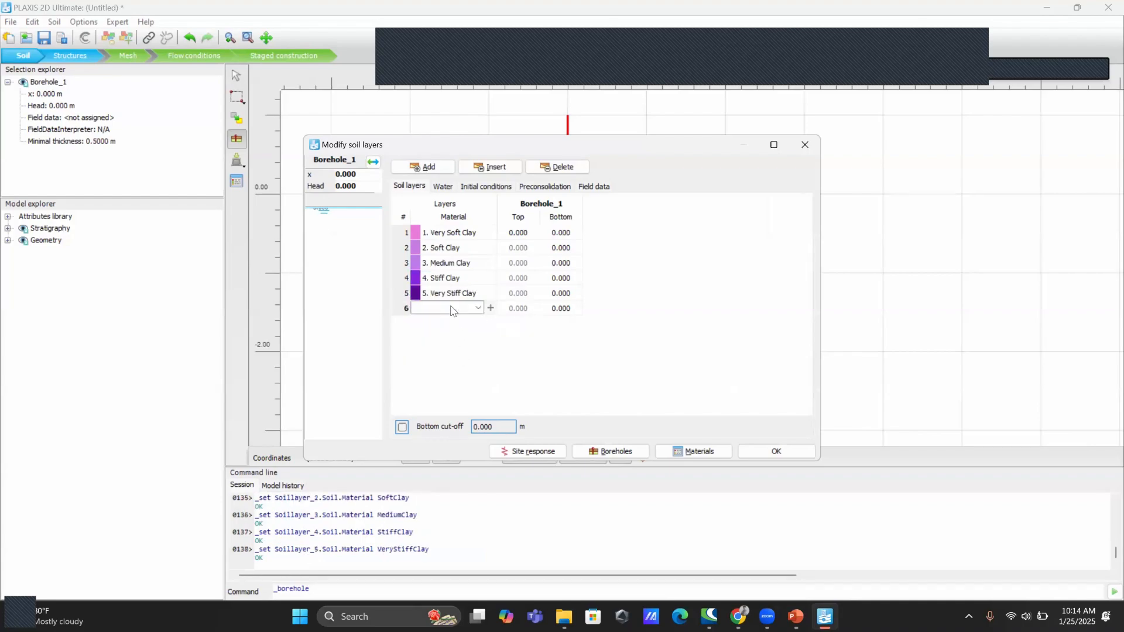
pyautogui.click(455, 310)
pyautogui.click(452, 380)
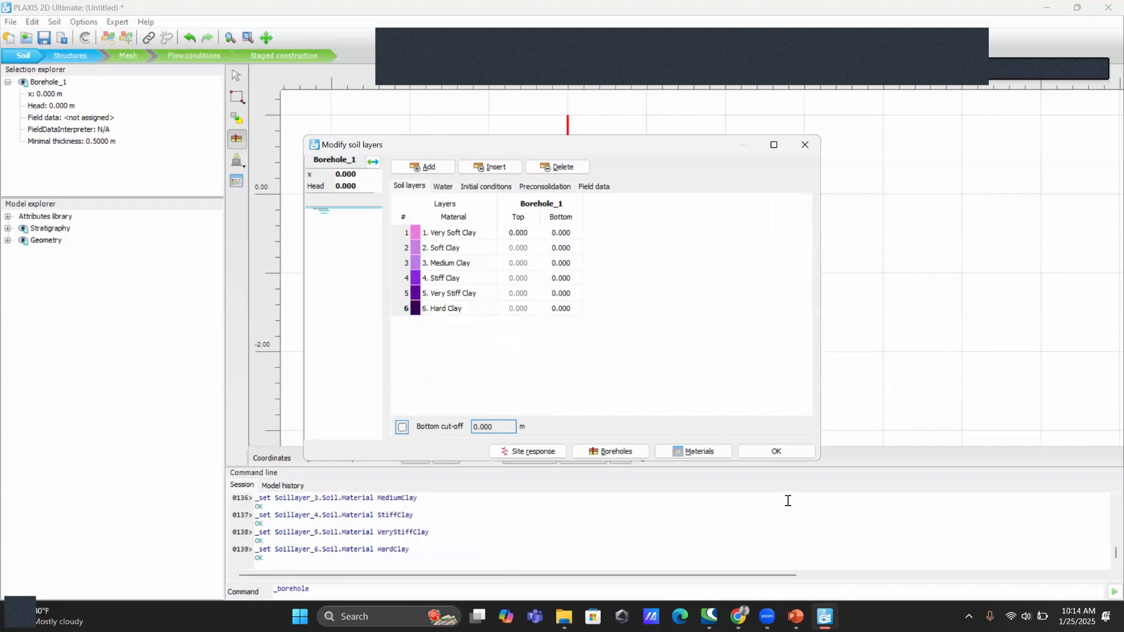
# Place PLAXIS beside the design table slide and reopen the borehole's soil layers for editing
pyautogui.click(777, 451)
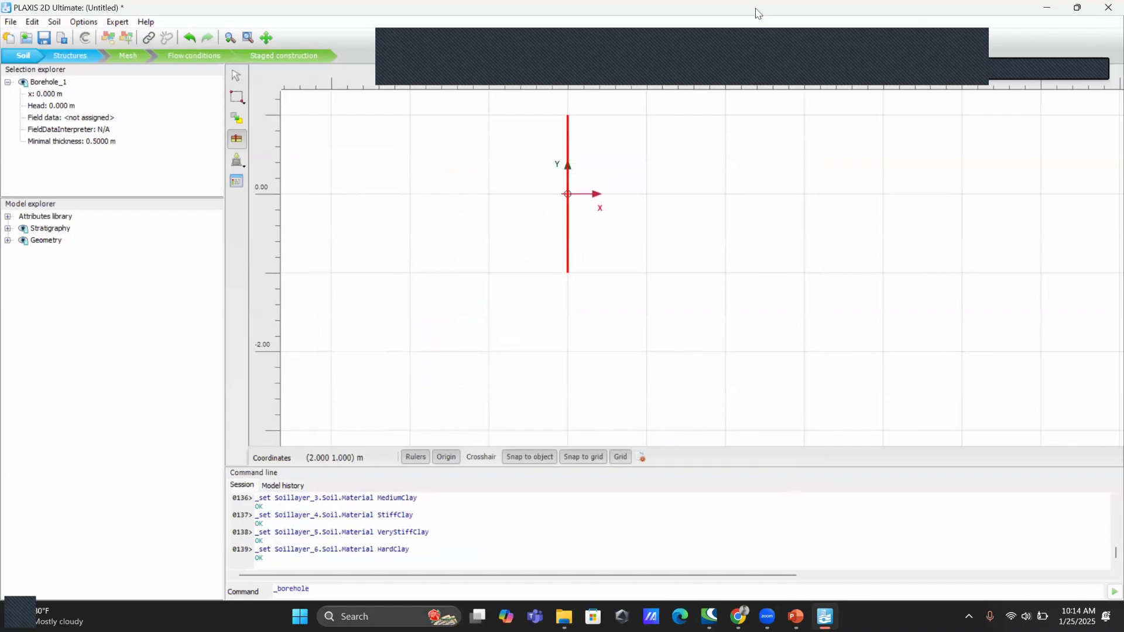
pyautogui.press('super+Right')
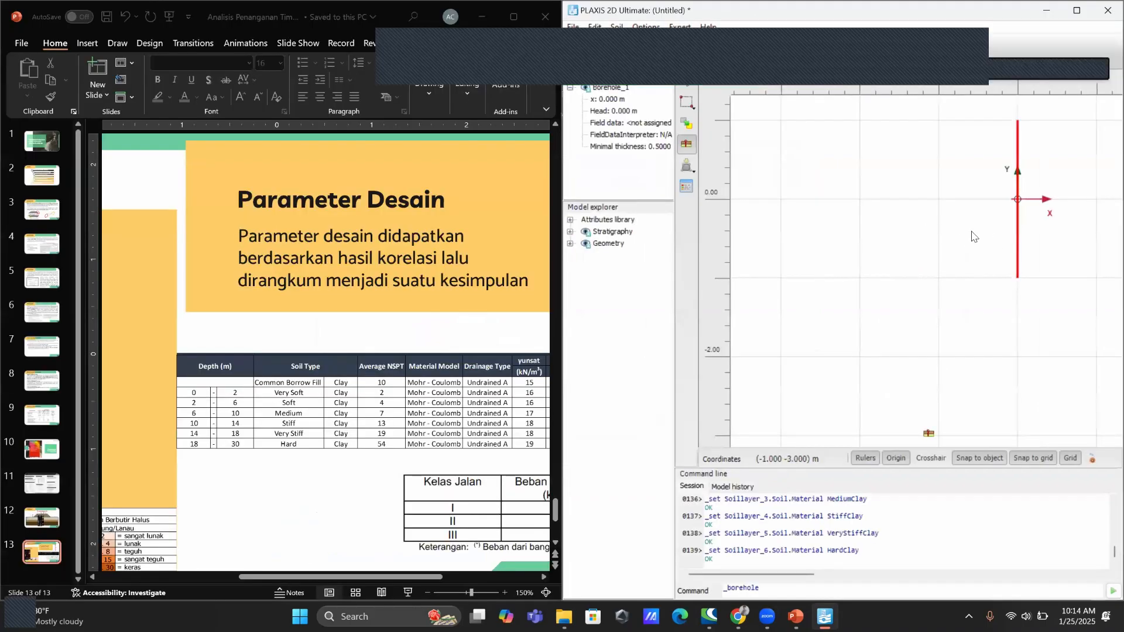
pyautogui.press('Escape')
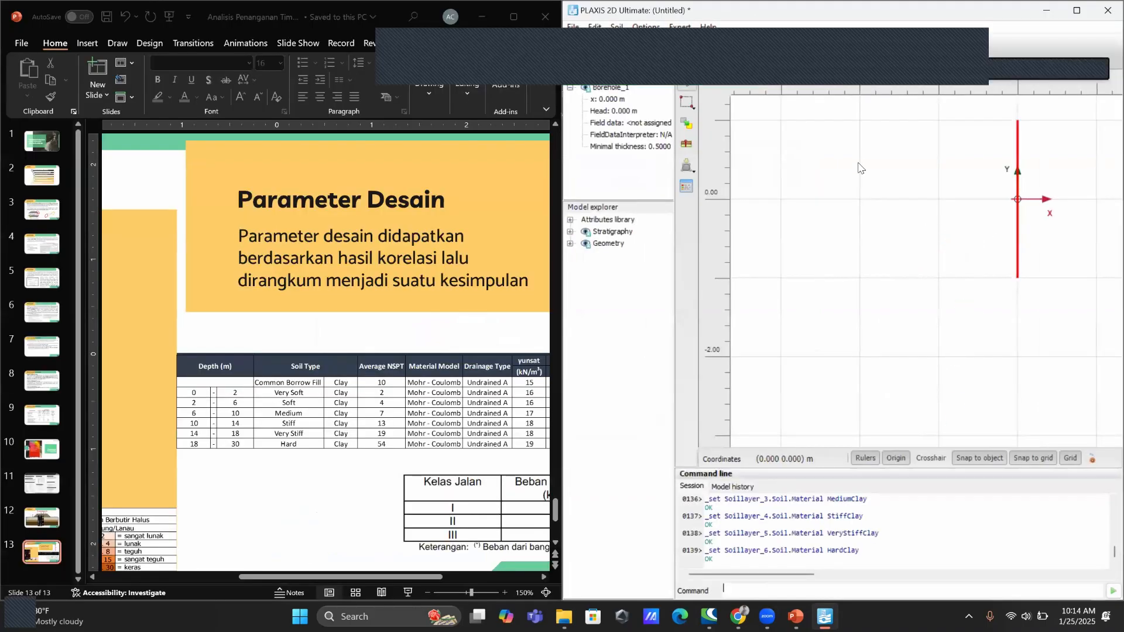
pyautogui.moveTo(719, 147); pyautogui.dragTo(762, 142)
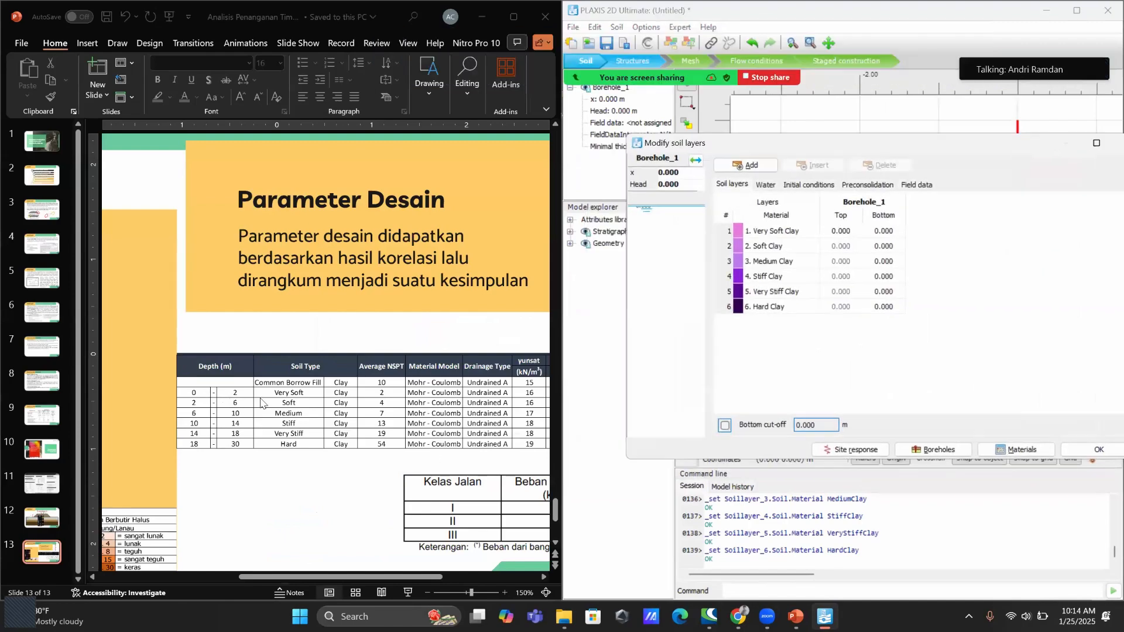
# Set the bottom level of the very soft clay layer to -2 m
pyautogui.click(885, 233)
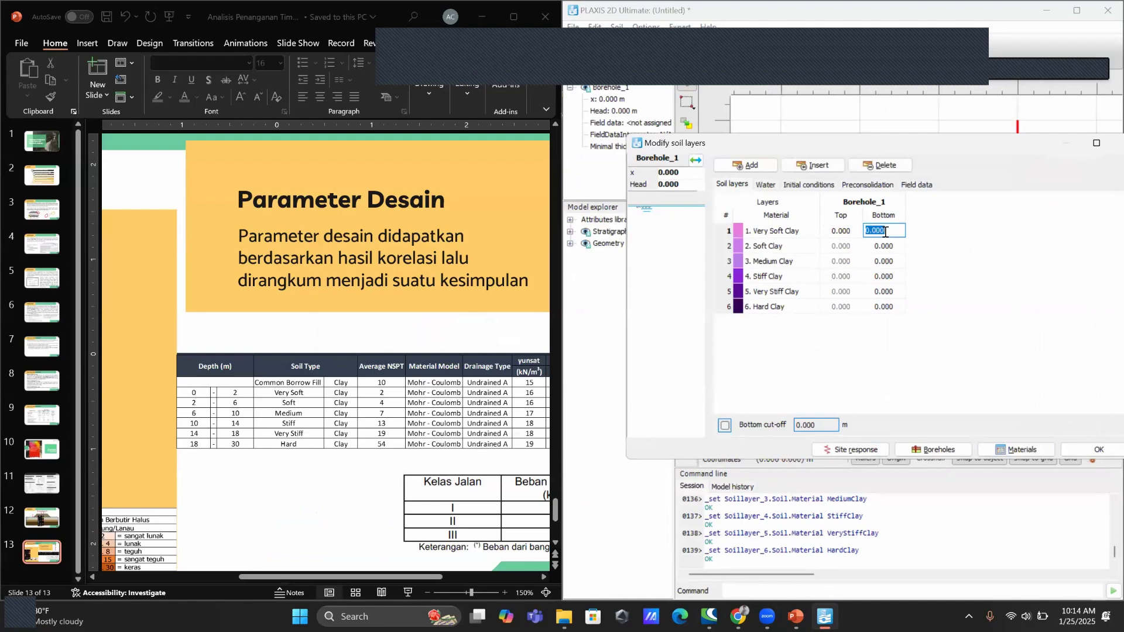
pyautogui.write('-2')
pyautogui.press('Return')
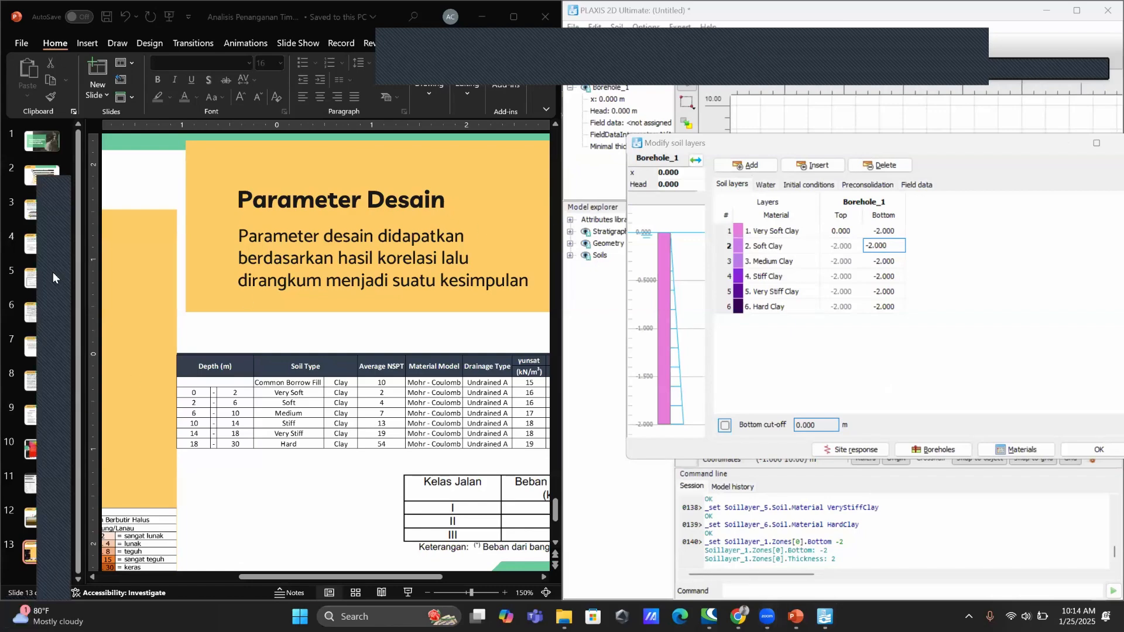
pyautogui.moveTo(834, 249); pyautogui.dragTo(852, 239)
pyautogui.moveTo(922, 208)
pyautogui.mouseDown()
pyautogui.moveTo(900, 222)
pyautogui.moveTo(913, 226)
pyautogui.mouseUp()
pyautogui.moveTo(221, 404)
pyautogui.mouseDown()
pyautogui.moveTo(243, 404)
pyautogui.moveTo(231, 410)
pyautogui.mouseUp()
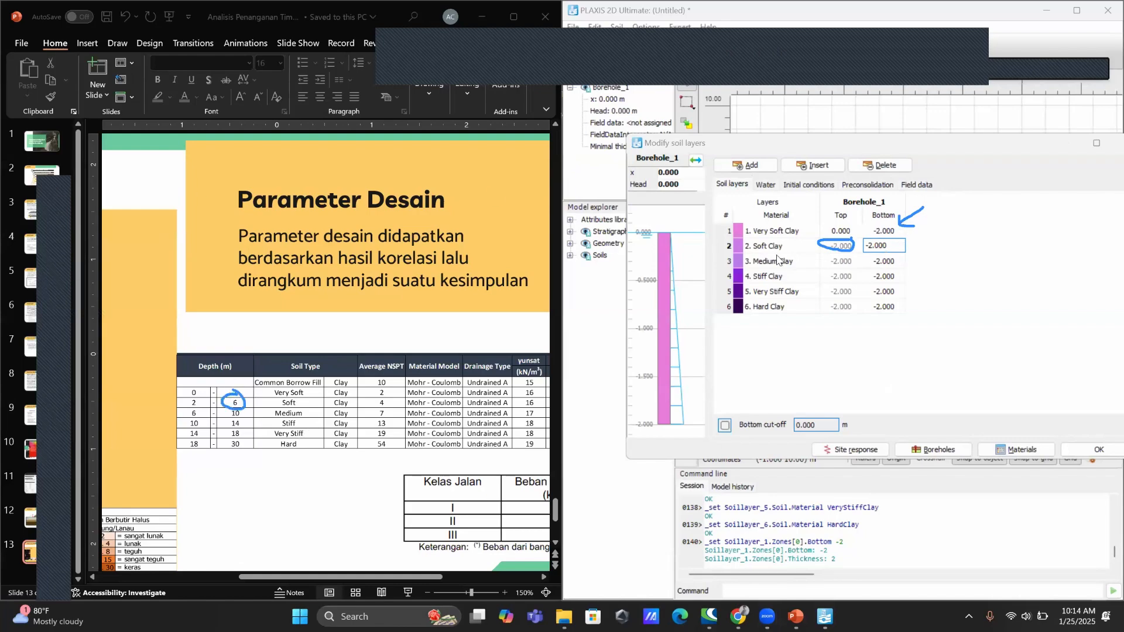
# Set the bottom levels of the soft, medium and stiff clay layers to -6, -10 and -14 m from the design table
pyautogui.doubleClick(869, 250)
pyautogui.write('-6')
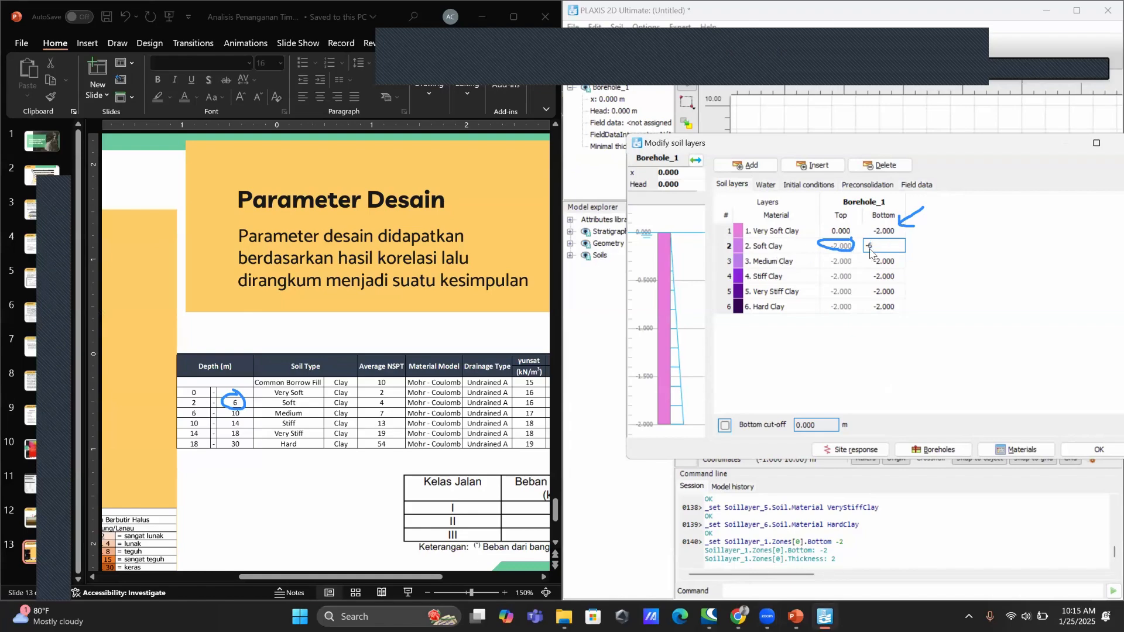
pyautogui.press('Return')
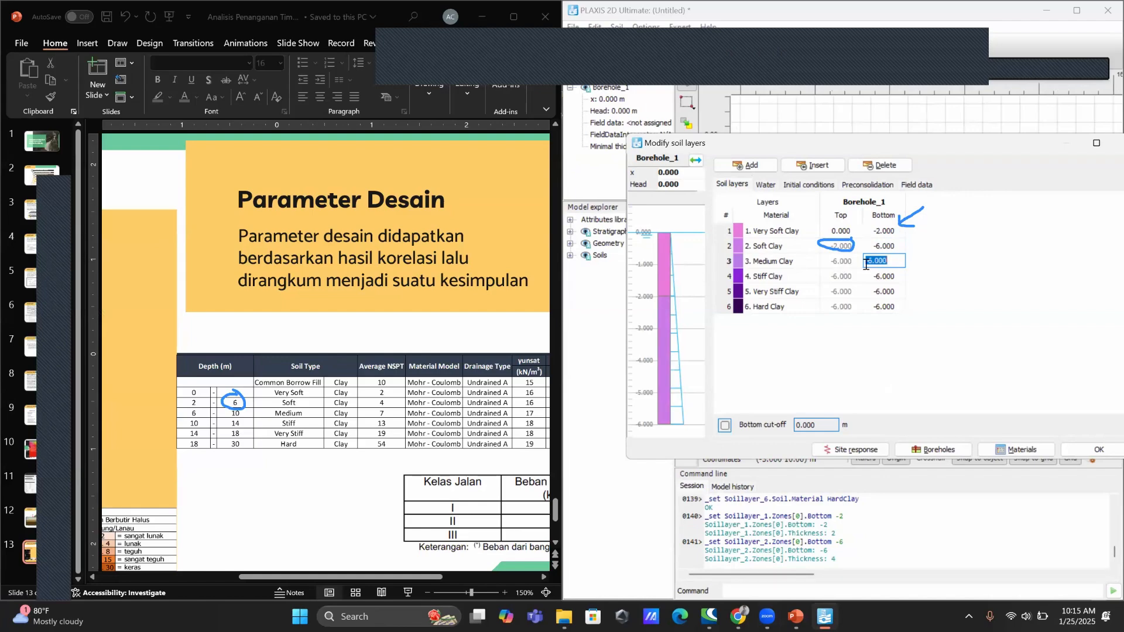
pyautogui.write('-10')
pyautogui.press('Return')
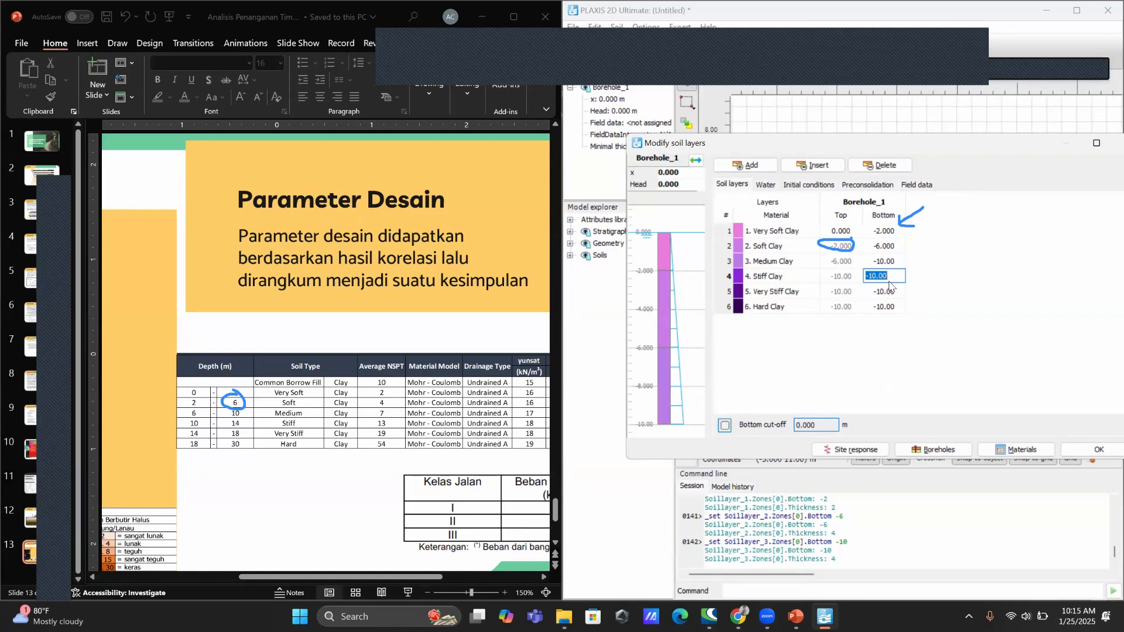
pyautogui.moveTo(888, 275); pyautogui.dragTo(873, 275)
pyautogui.write('4')
pyautogui.press('Return')
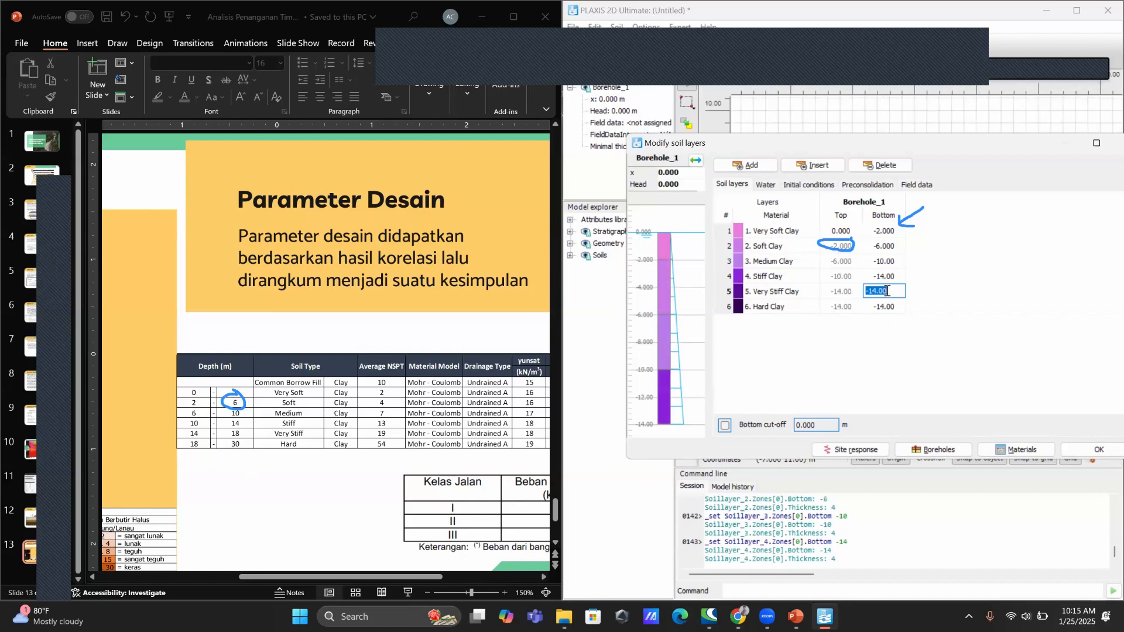
# Set the bottom levels of the very stiff and hard clay layers to -18 and -30 m from the design table
pyautogui.moveTo(887, 290); pyautogui.dragTo(873, 291)
pyautogui.write('8')
pyautogui.press('Return')
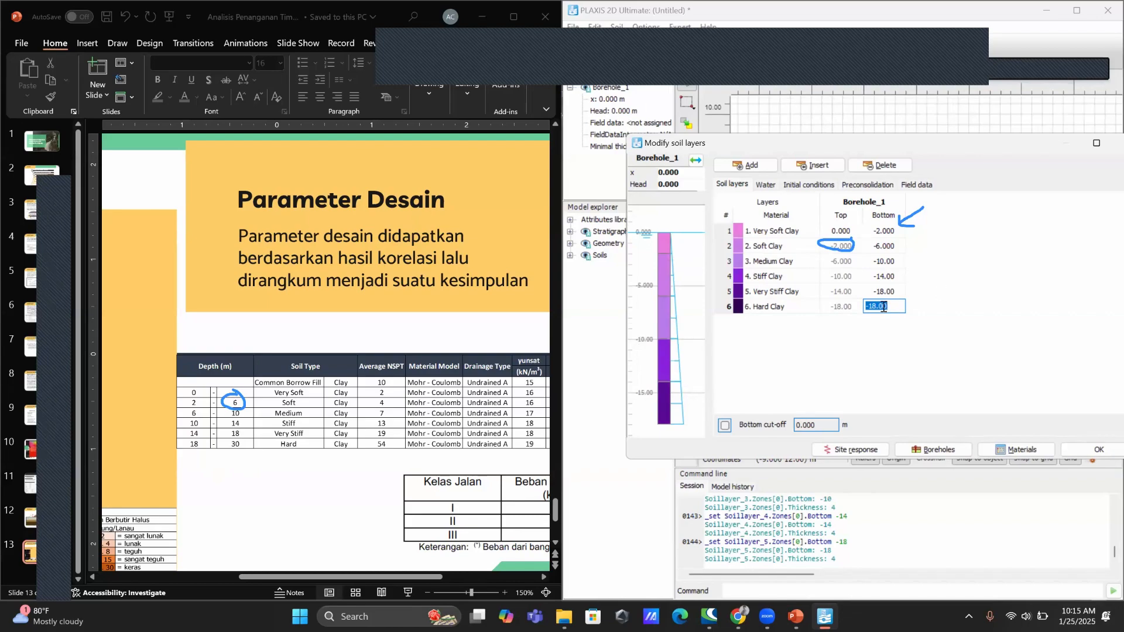
pyautogui.write('30')
pyautogui.press('Return')
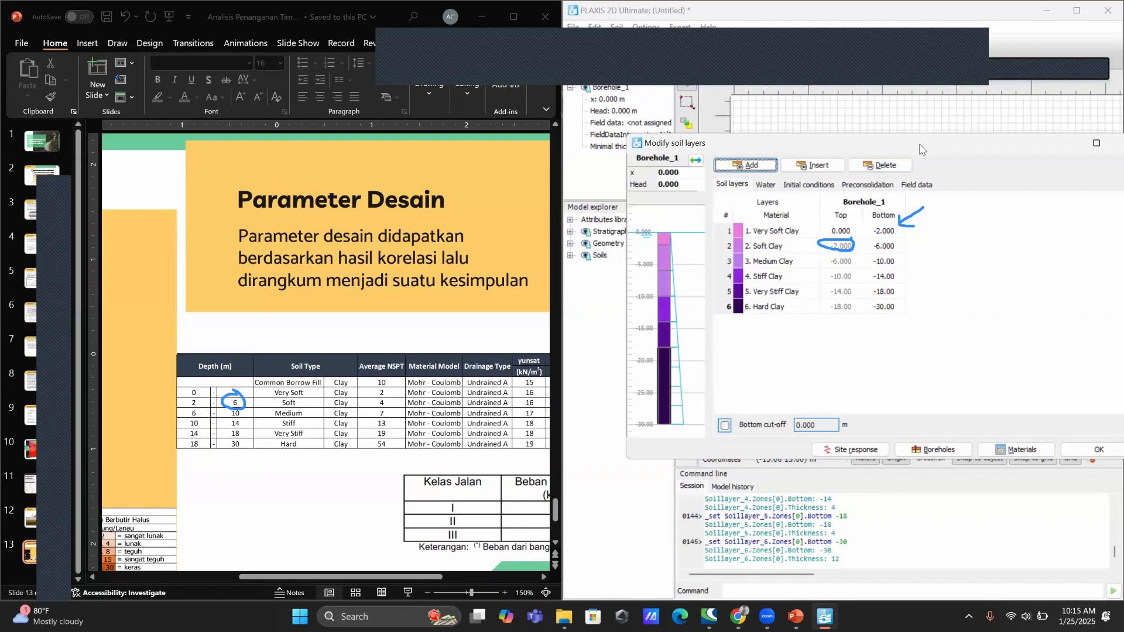
# Set the borehole's water head to -2 m and accept the soil layer definition
pyautogui.moveTo(919, 148); pyautogui.dragTo(885, 138)
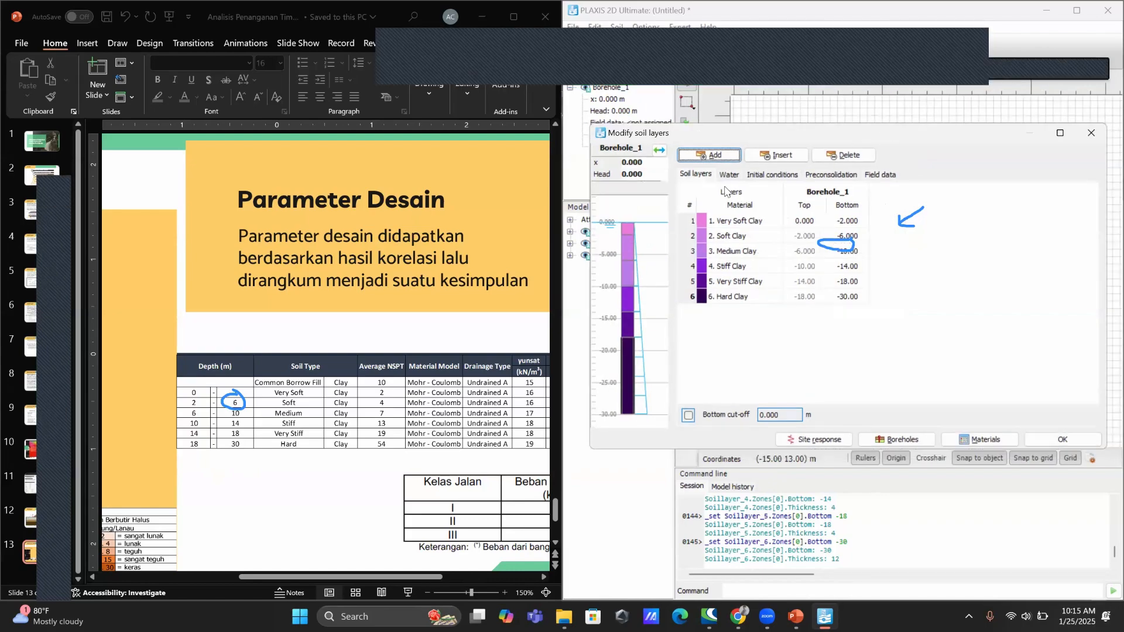
pyautogui.click(641, 174)
pyautogui.moveTo(641, 173); pyautogui.dragTo(614, 176)
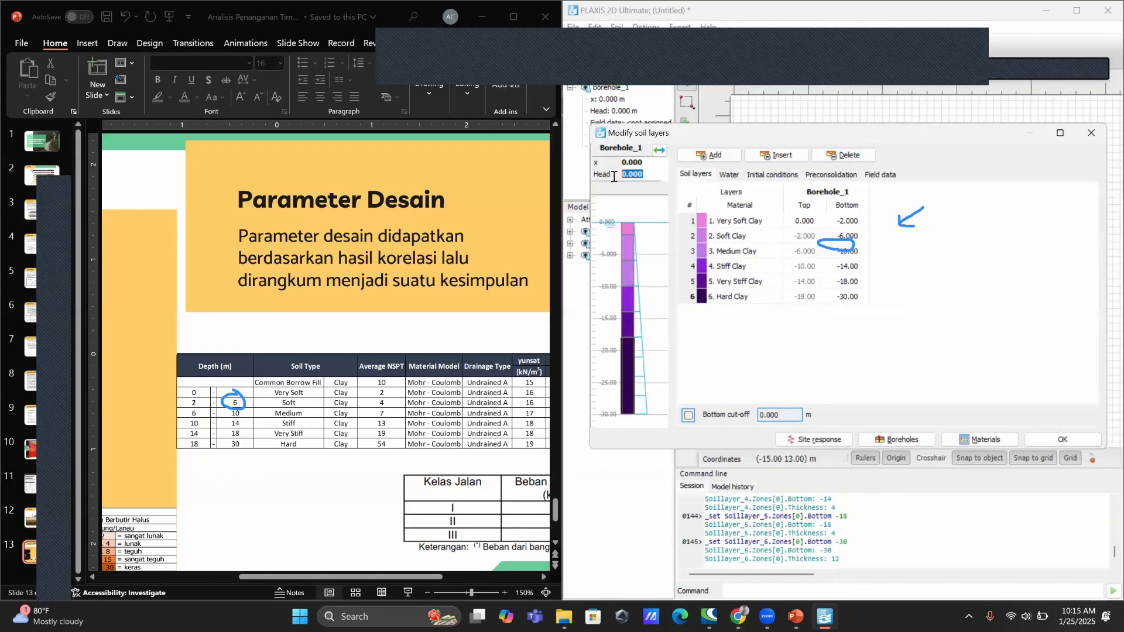
pyautogui.click(50, 271)
pyautogui.moveTo(618, 200); pyautogui.dragTo(627, 216)
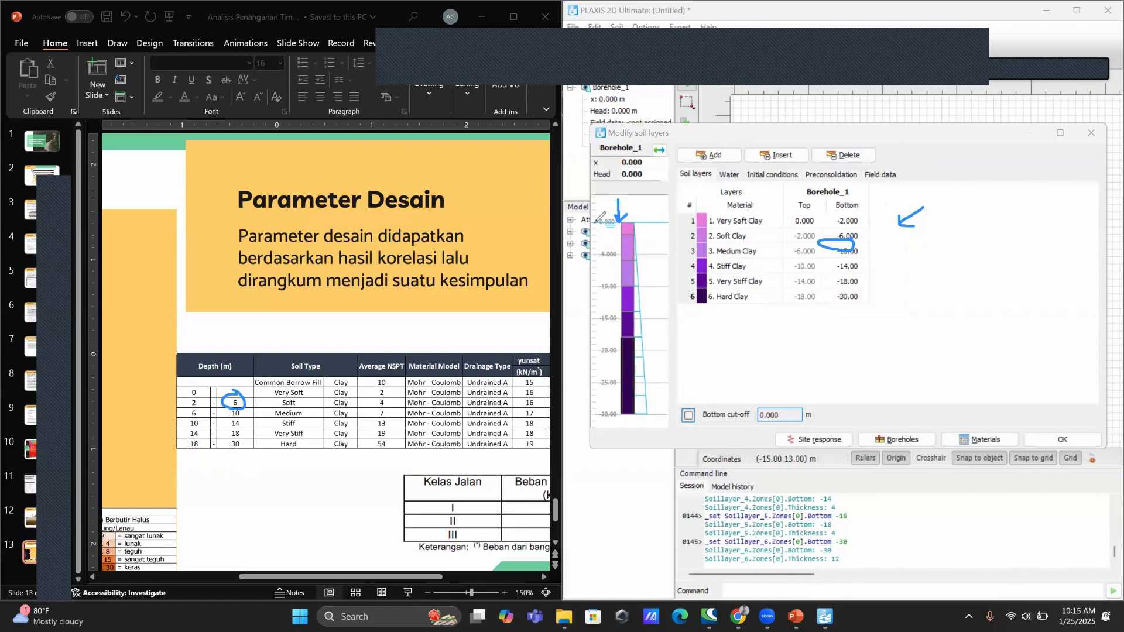
pyautogui.moveTo(595, 222); pyautogui.dragTo(666, 223)
pyautogui.moveTo(659, 166)
pyautogui.mouseDown()
pyautogui.moveTo(646, 181)
pyautogui.moveTo(661, 188)
pyautogui.mouseUp()
pyautogui.click(579, 180)
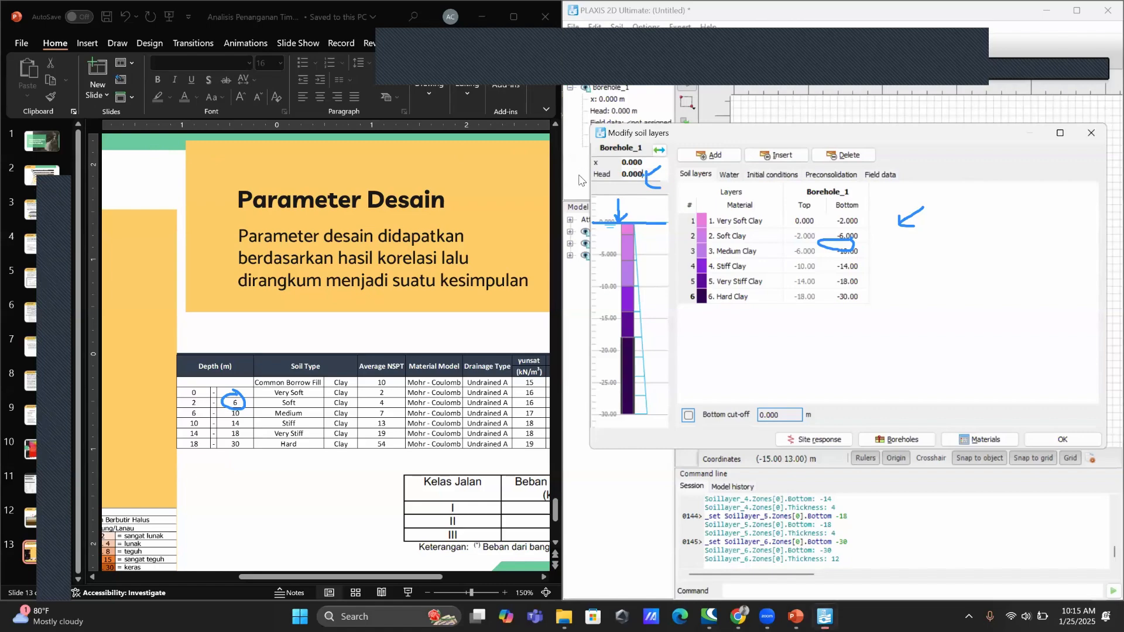
pyautogui.write('-2')
pyautogui.press('Return')
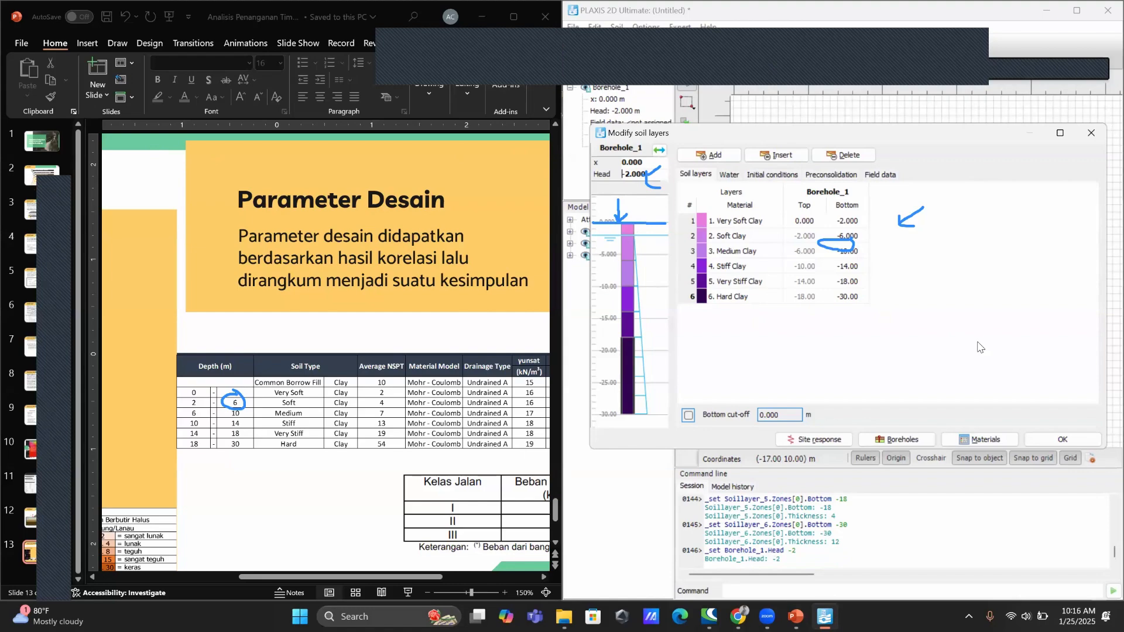
pyautogui.click(1070, 445)
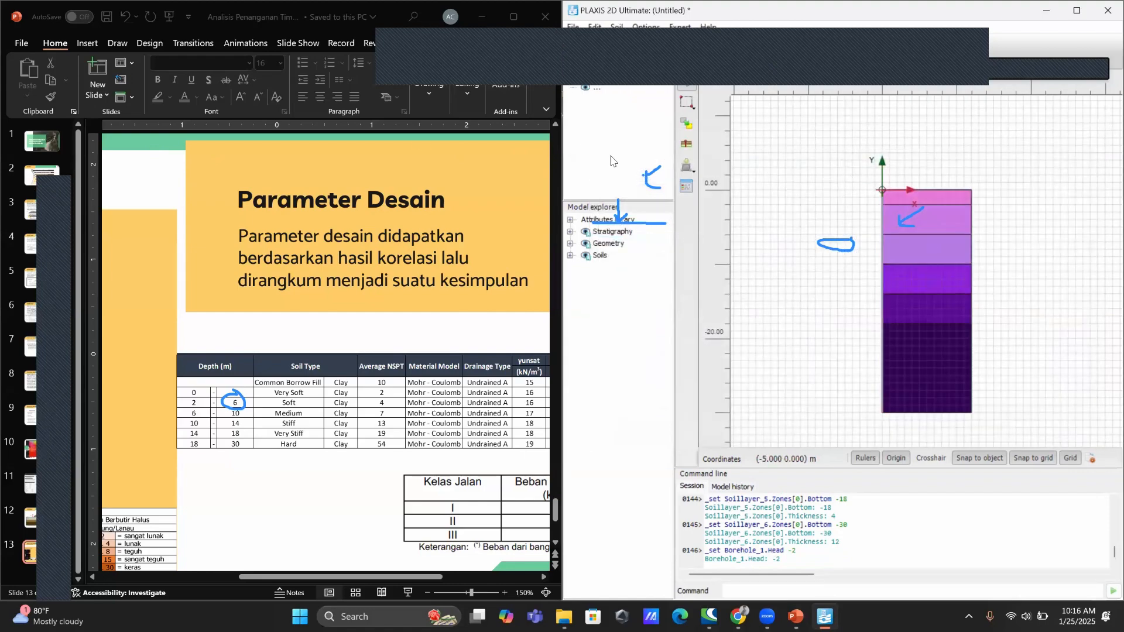
# Maximize the PLAXIS window and open the project's model properties, placing the dialog clear of the soil drawing
pyautogui.scroll(1, 917, 249)
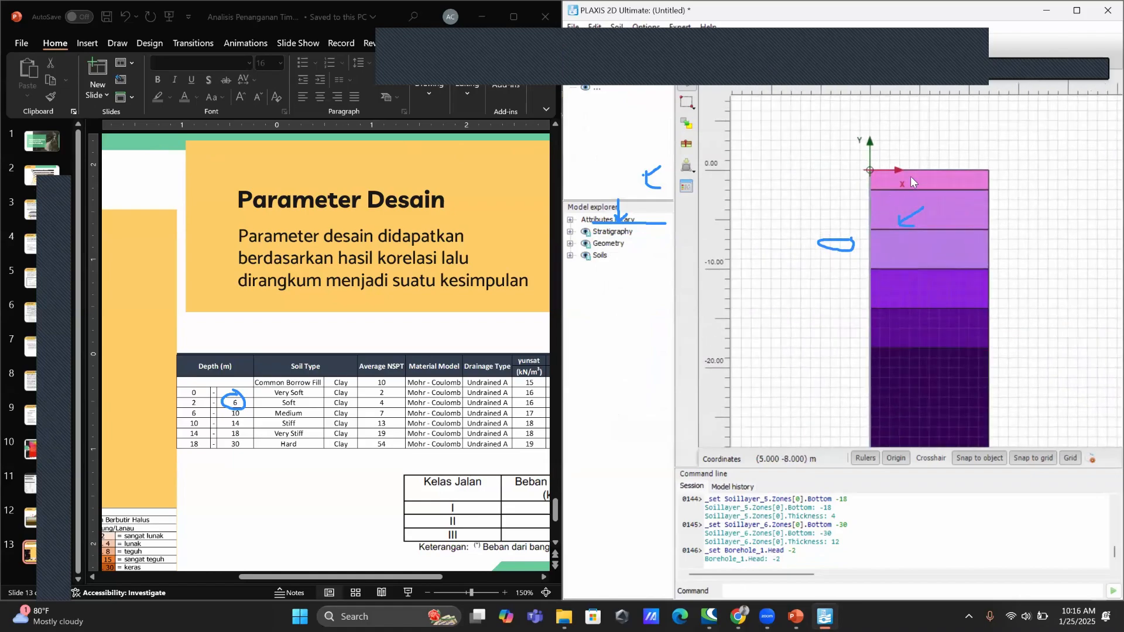
pyautogui.moveTo(911, 177); pyautogui.dragTo(885, 140)
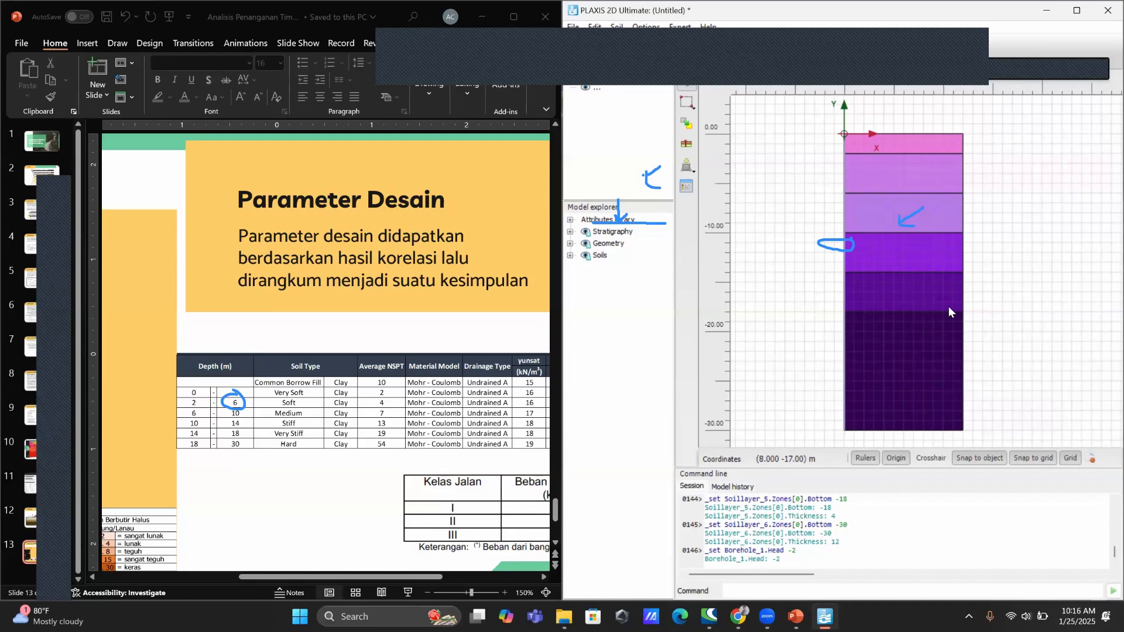
pyautogui.scroll(-3, 948, 305)
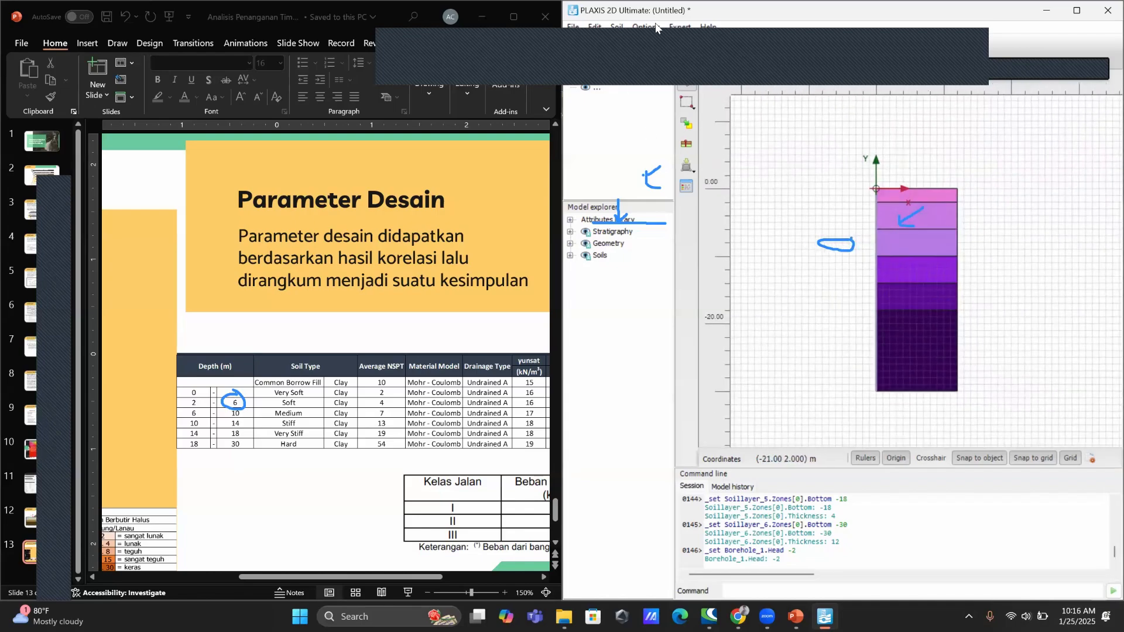
pyautogui.click(1076, 11)
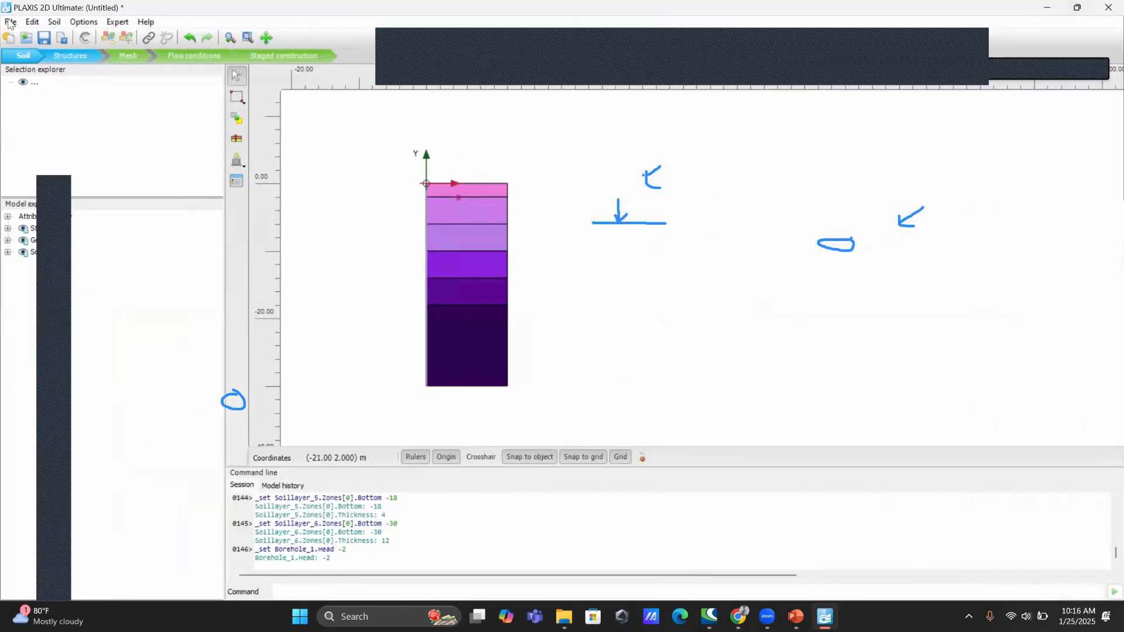
pyautogui.click(10, 24)
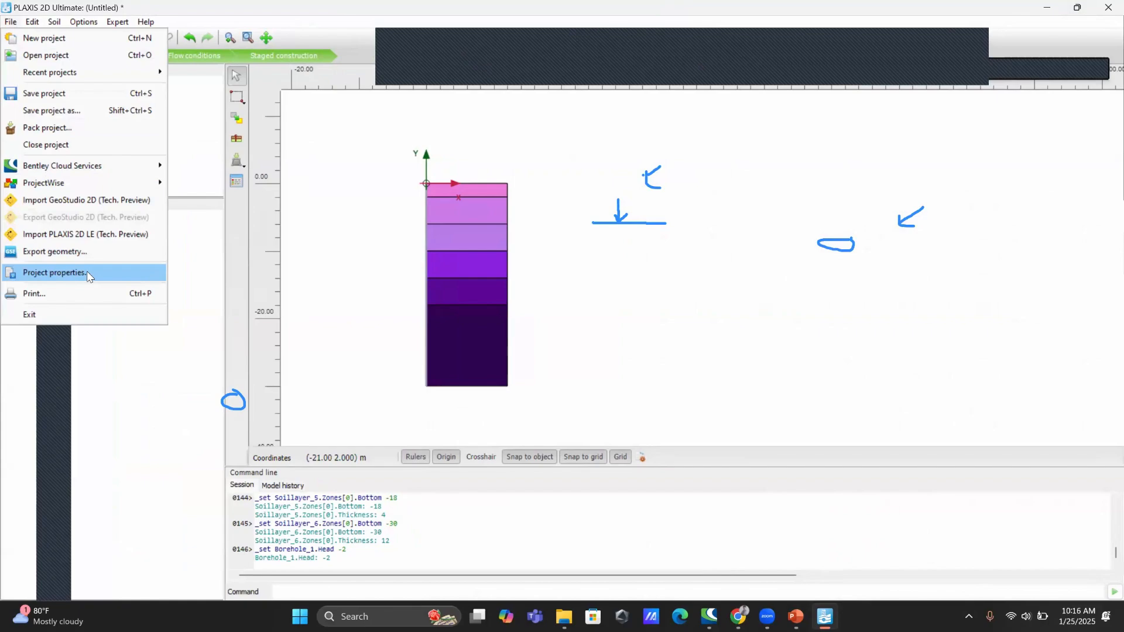
pyautogui.click(87, 271)
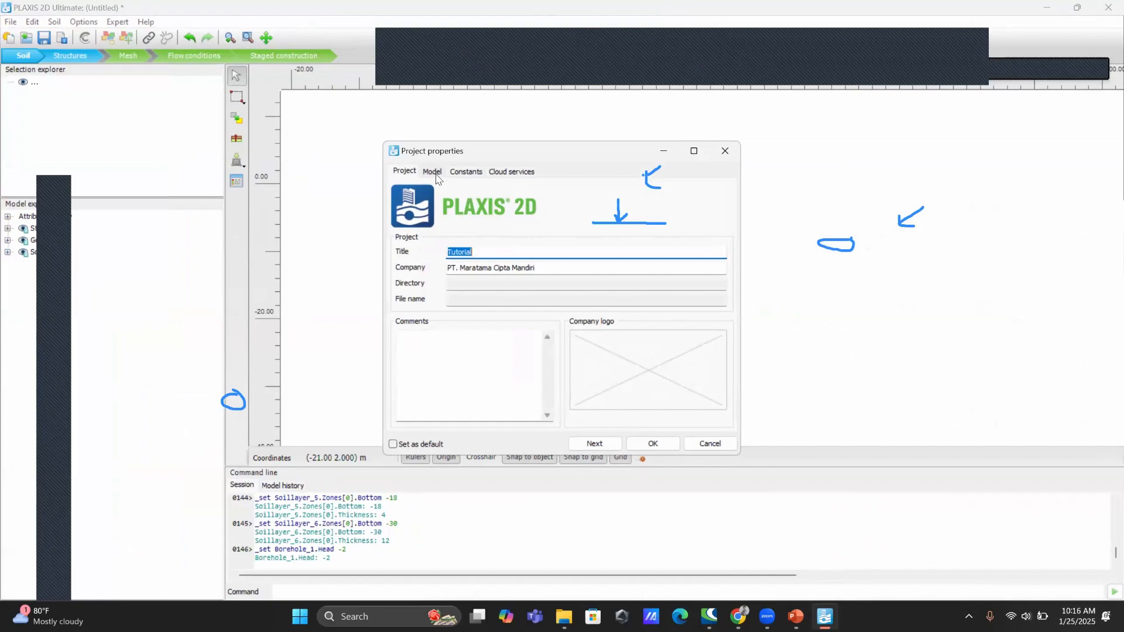
pyautogui.click(433, 173)
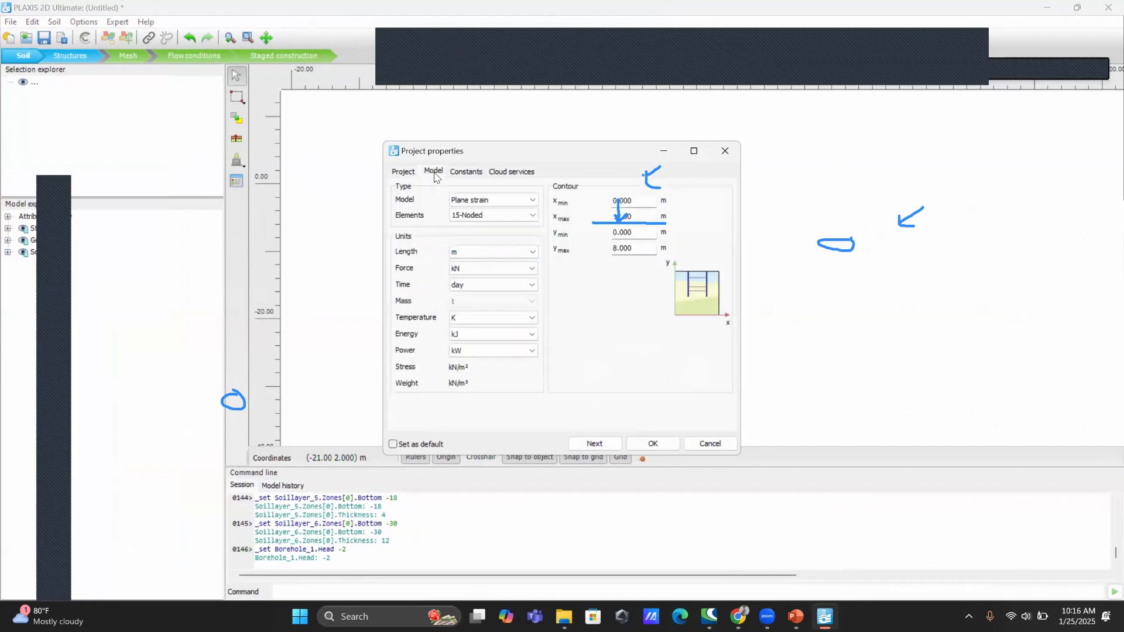
pyautogui.click(52, 454)
pyautogui.click(134, 461)
pyautogui.click(601, 157)
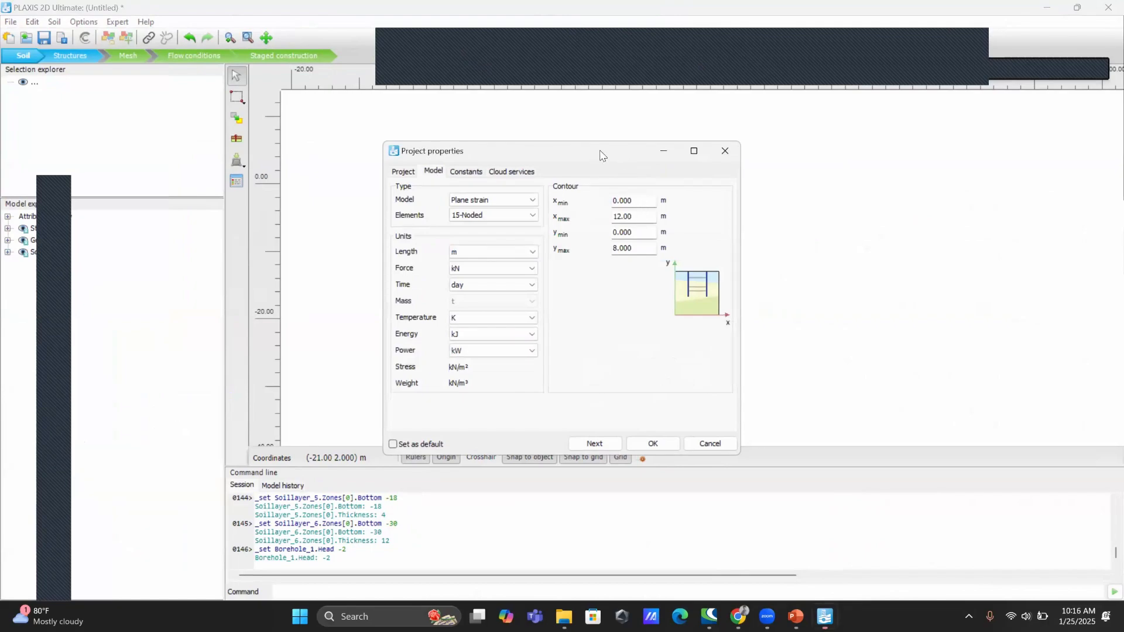
pyautogui.moveTo(600, 155); pyautogui.dragTo(846, 116)
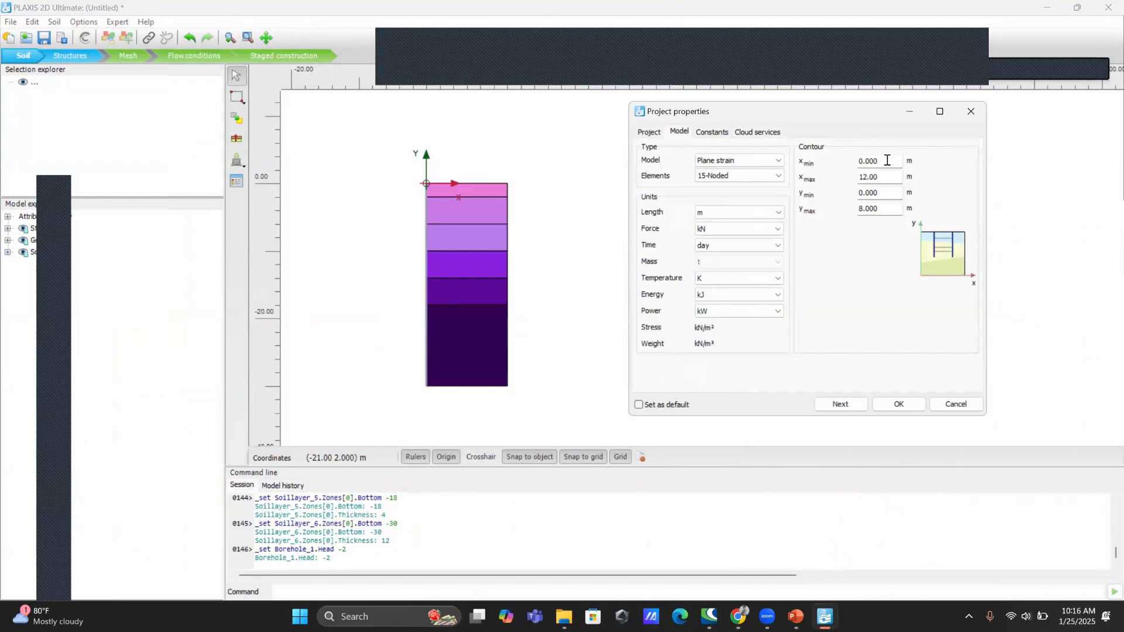
# Set the model contour's horizontal limits to x min -100 m and x max 100 m
pyautogui.doubleClick(869, 162)
pyautogui.write('-100')
pyautogui.press('Tab')
pyautogui.write('10')
pyautogui.click(905, 404)
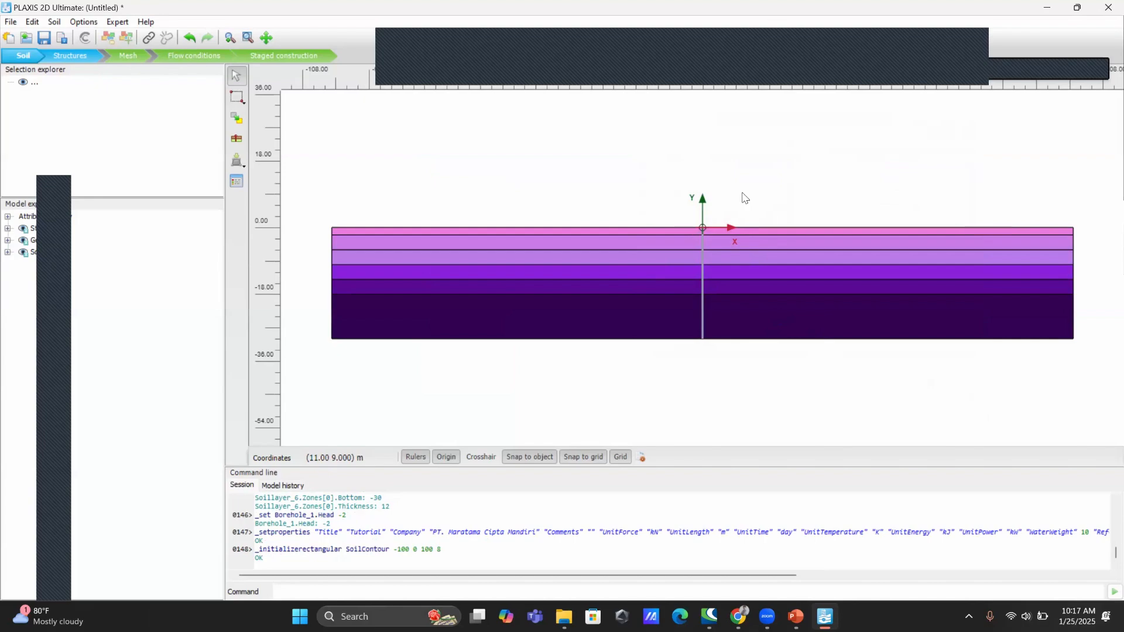
pyautogui.scroll(5, 682, 251)
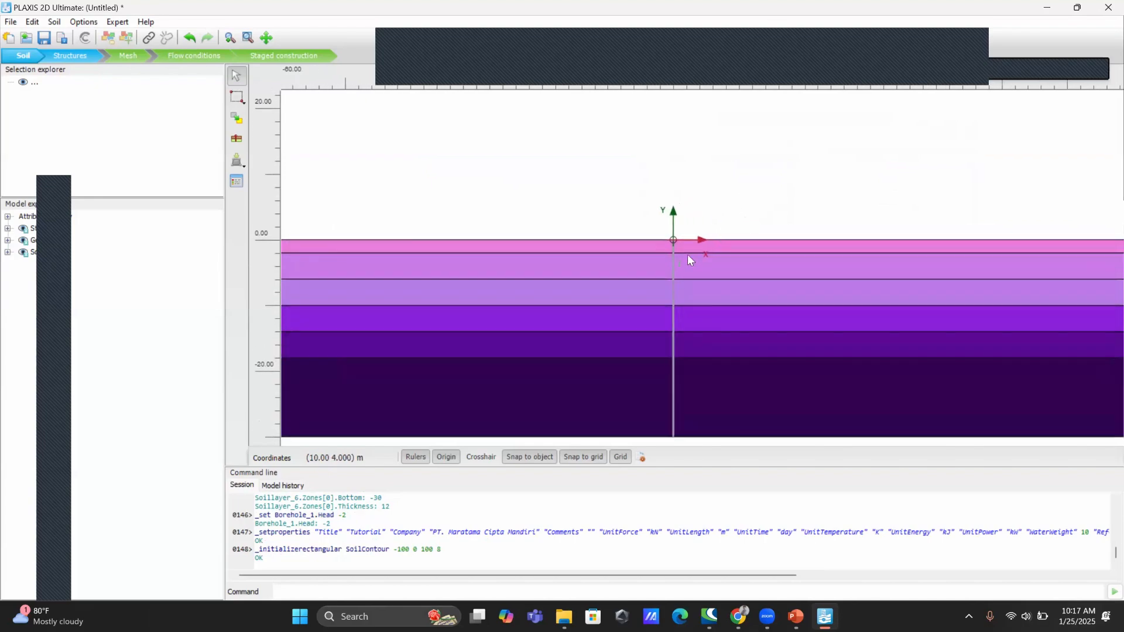
pyautogui.scroll(3, 691, 202)
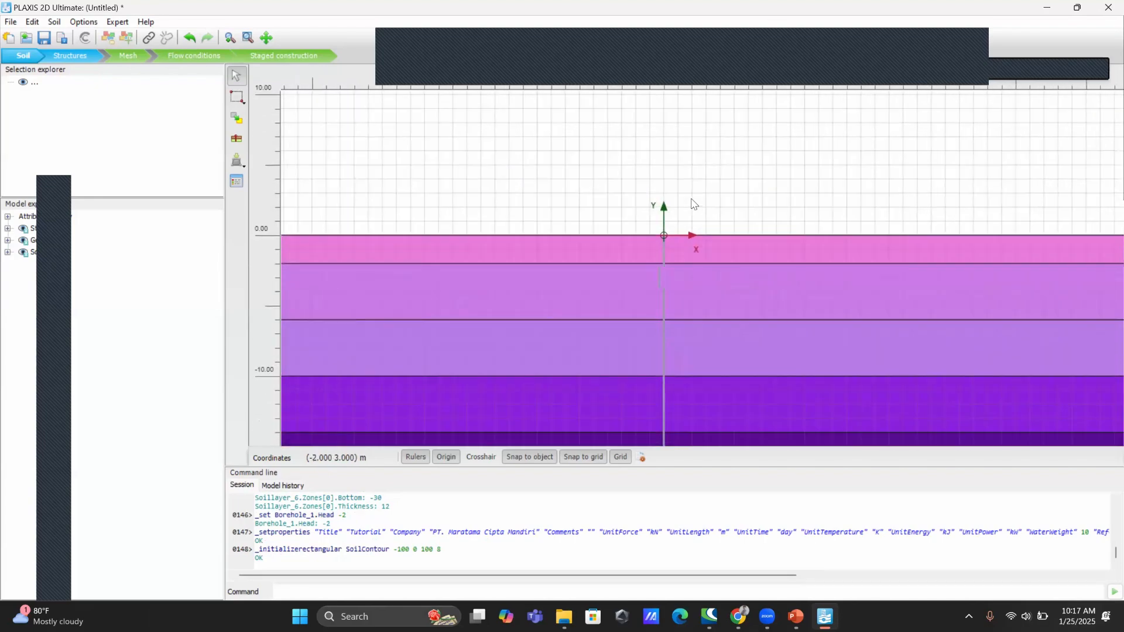
pyautogui.scroll(2, 691, 202)
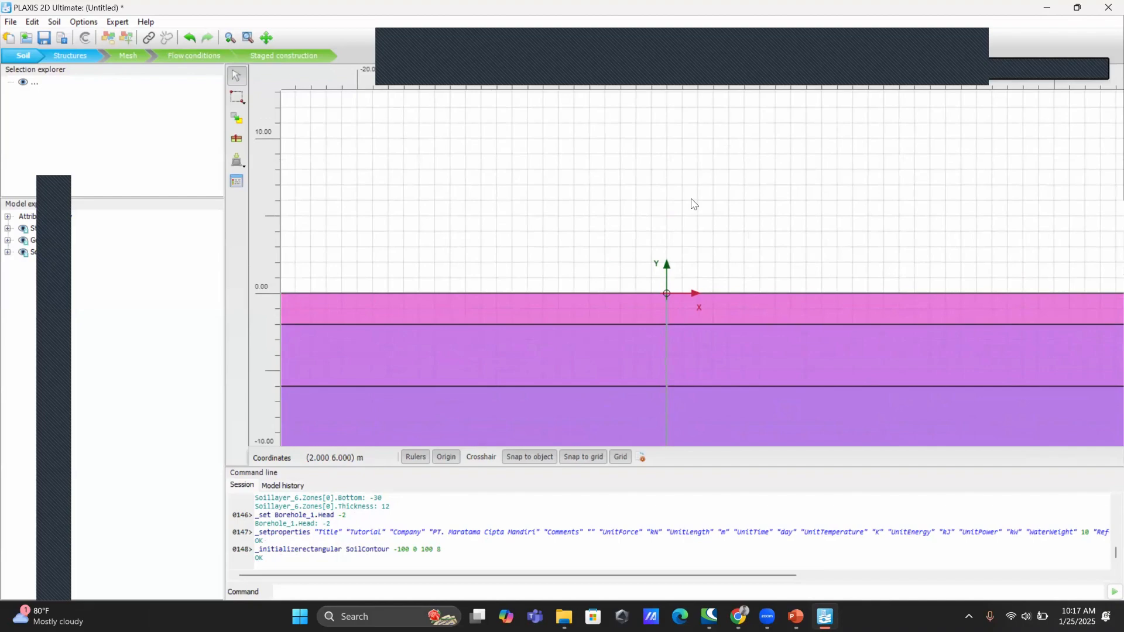
pyautogui.scroll(-2, 670, 207)
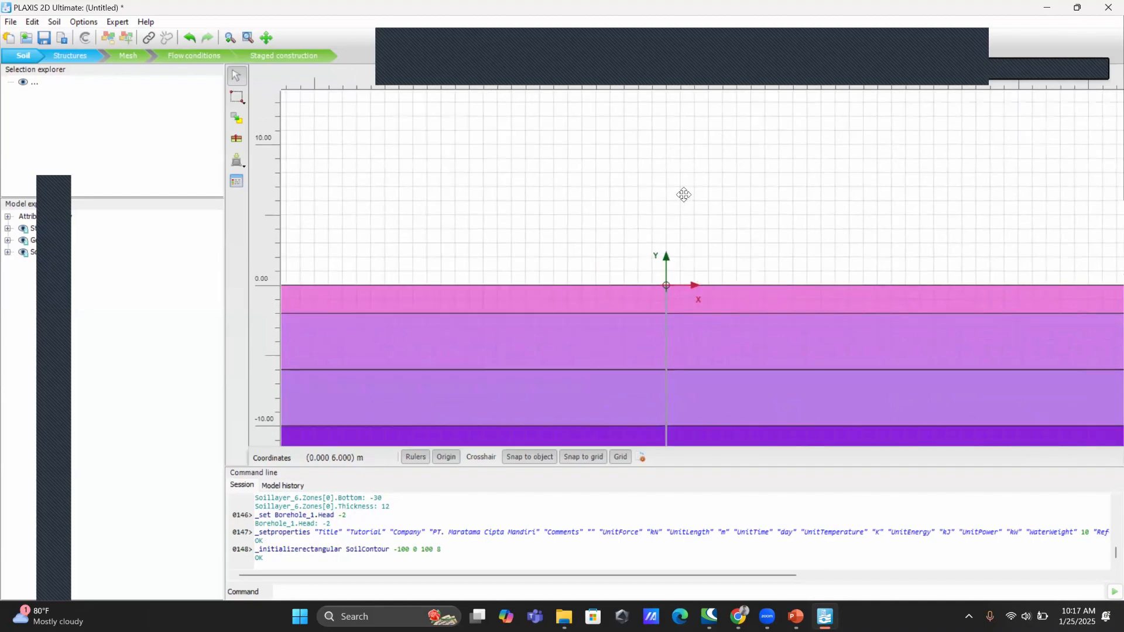